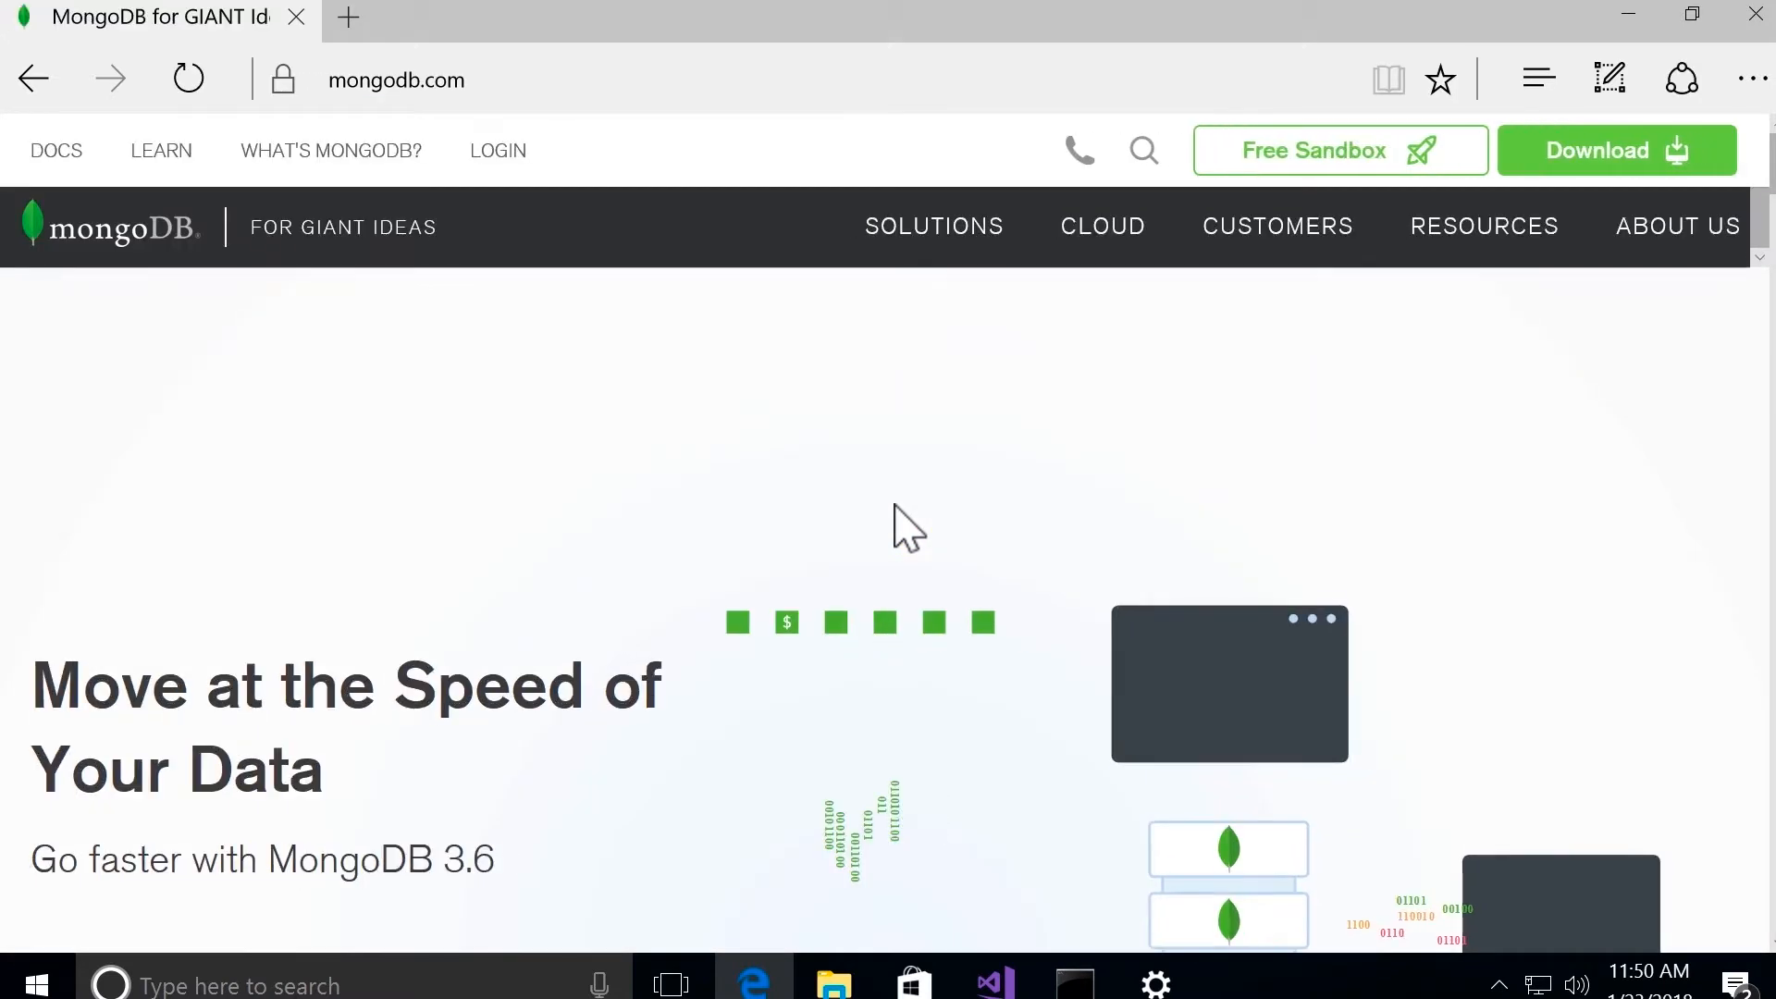
# Step: Download and save the Windows MSI installer of MongoDB Community Server 3.6.2 from the MongoDB Download Center
pyautogui.click(1579, 177)
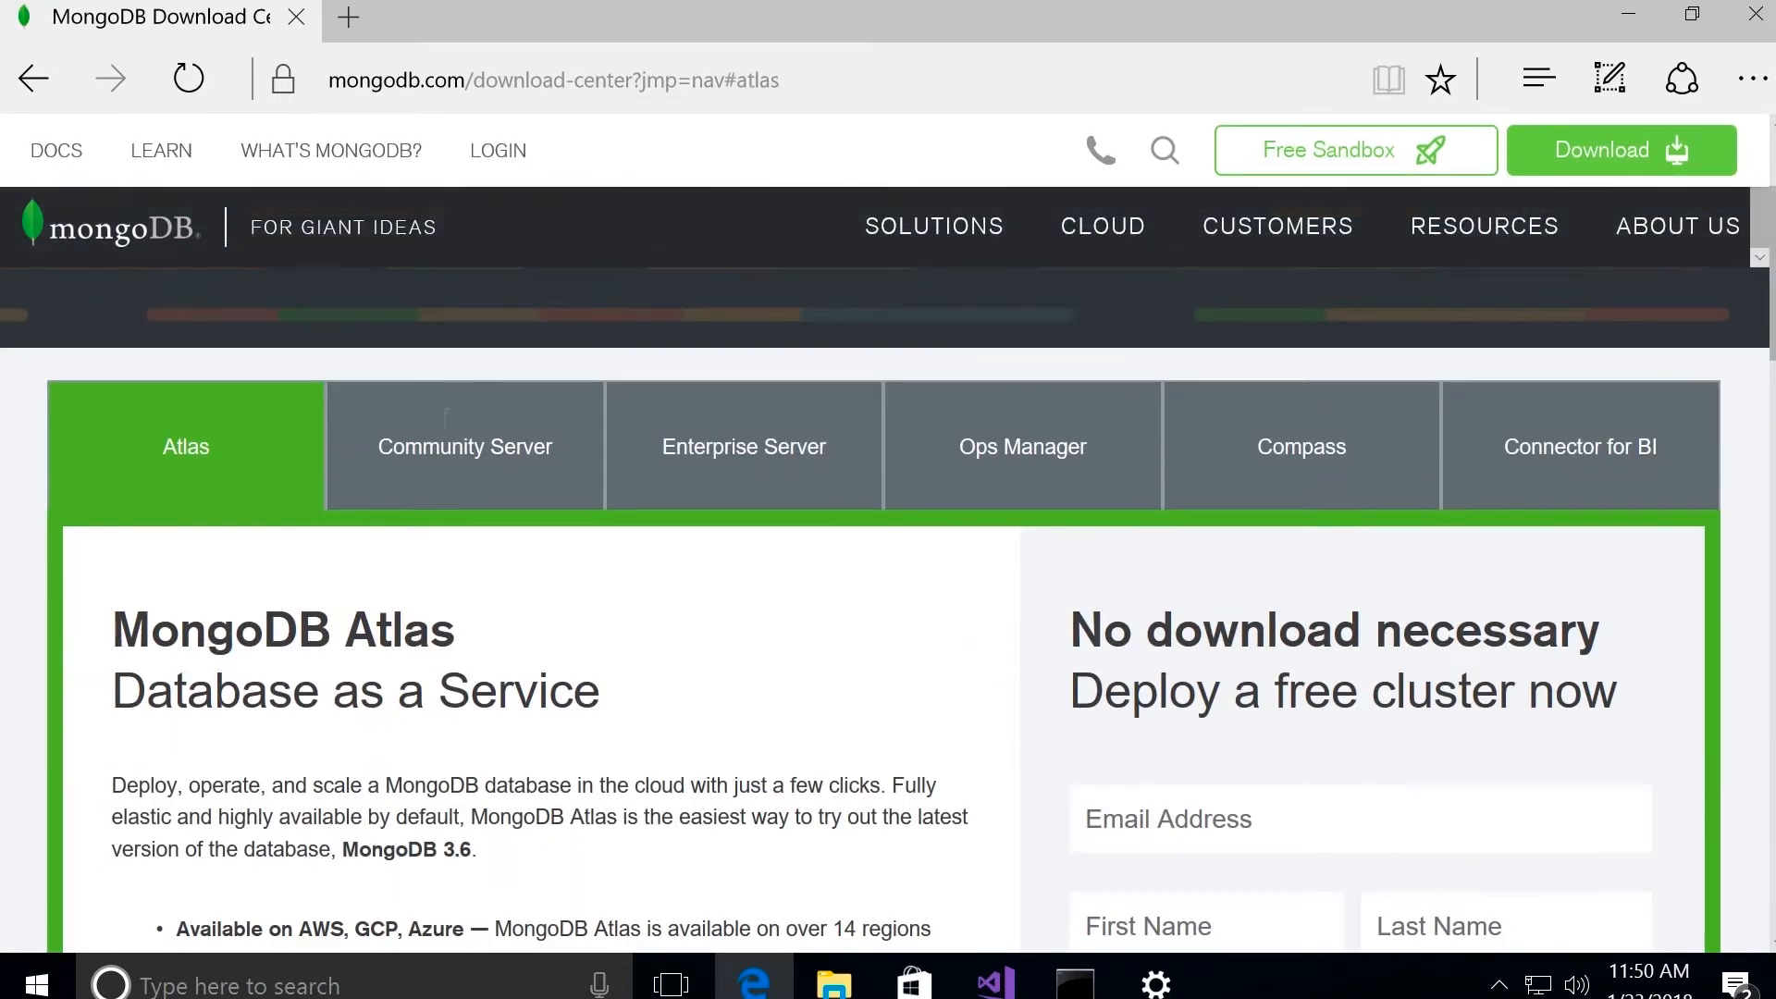
pyautogui.click(465, 472)
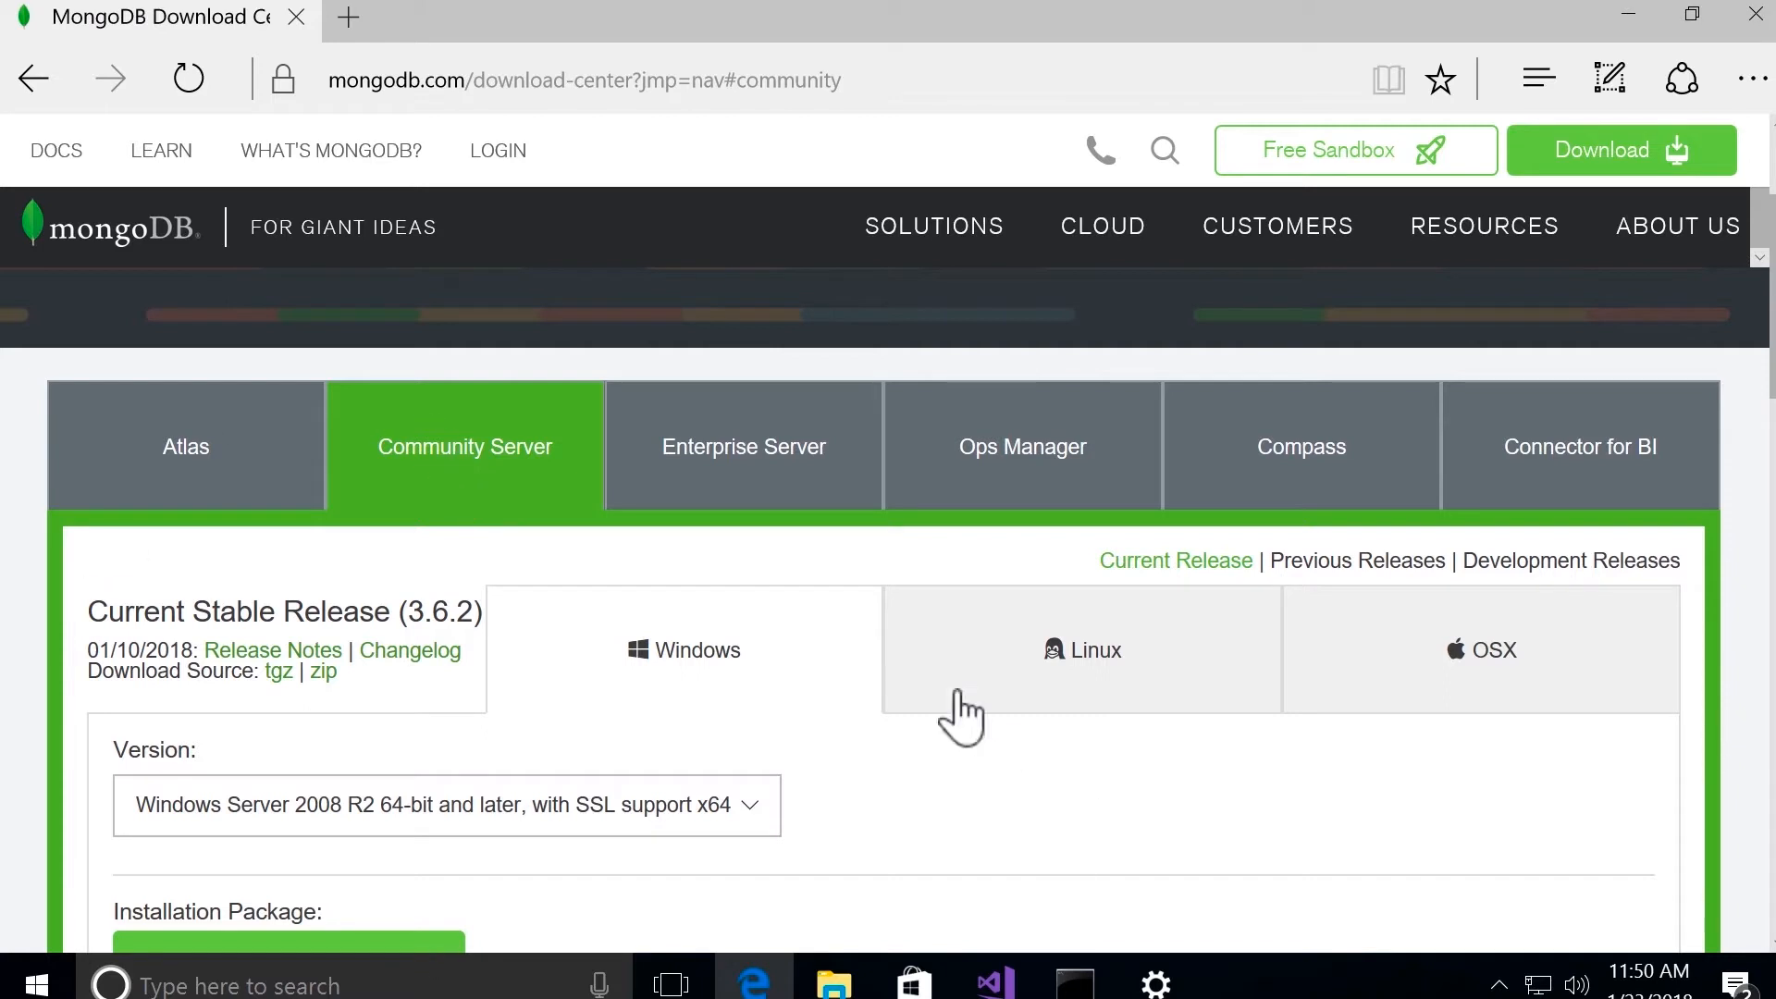
pyautogui.scroll(-2, 1378, 861)
pyautogui.scroll(-2, 1385, 864)
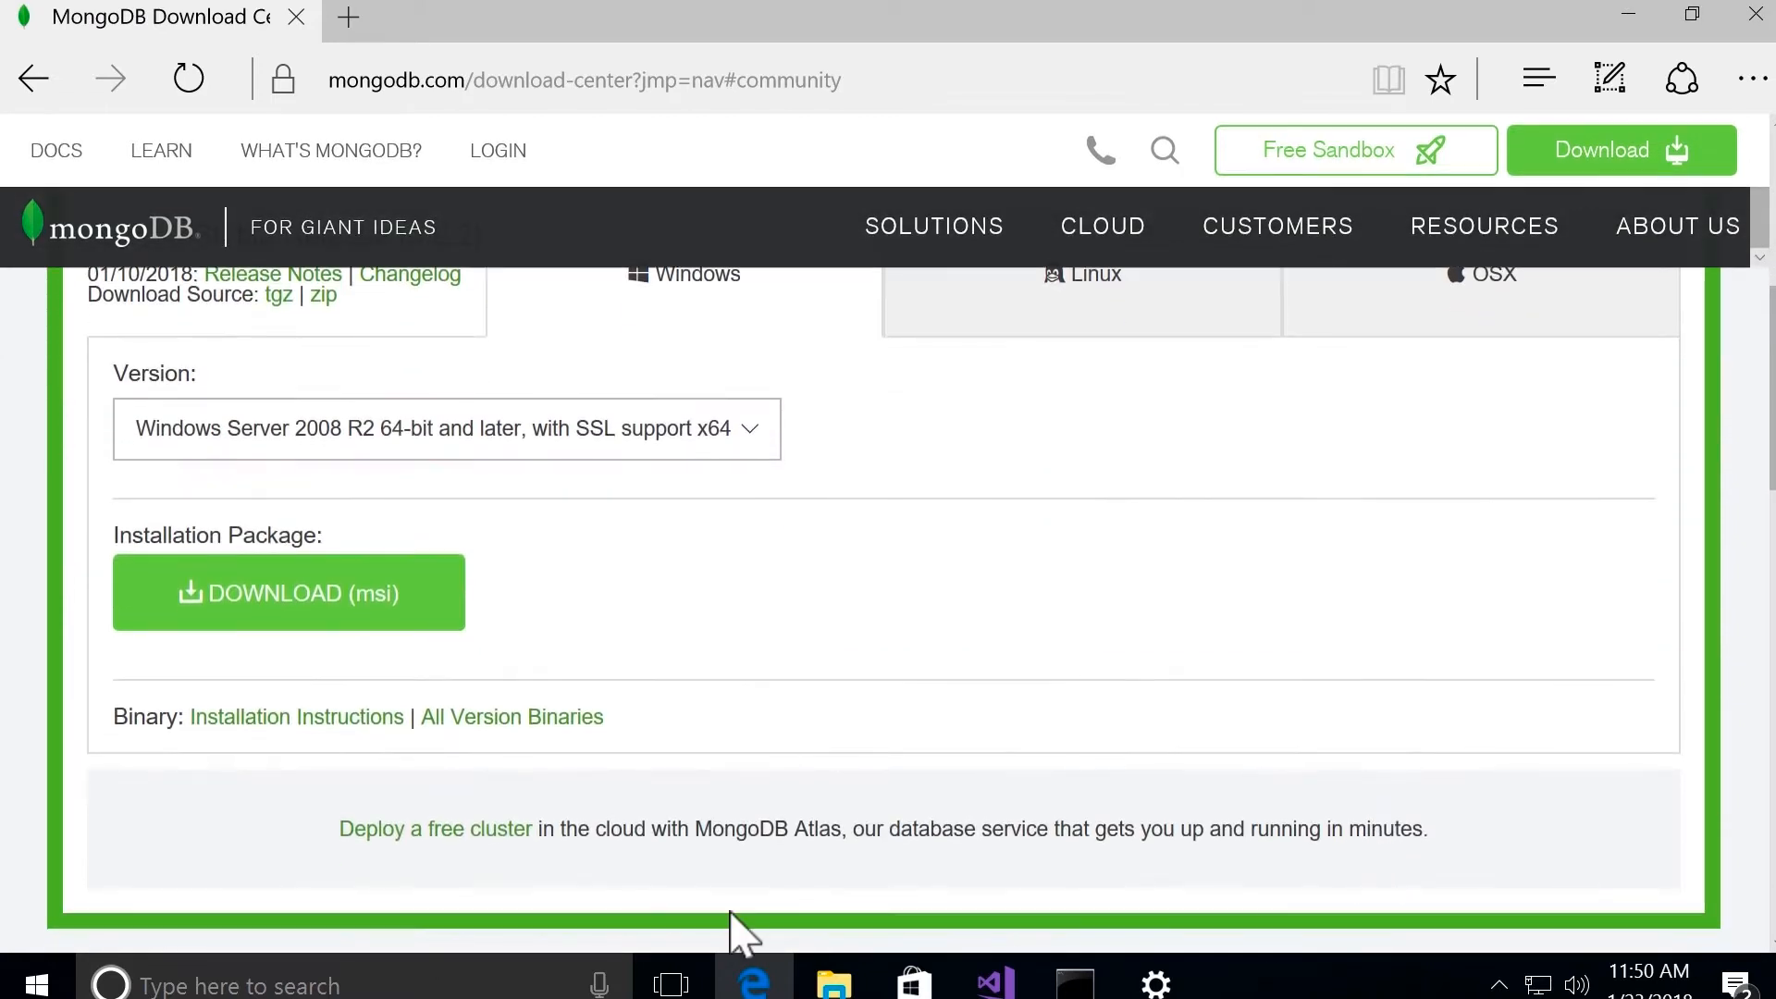
pyautogui.click(268, 603)
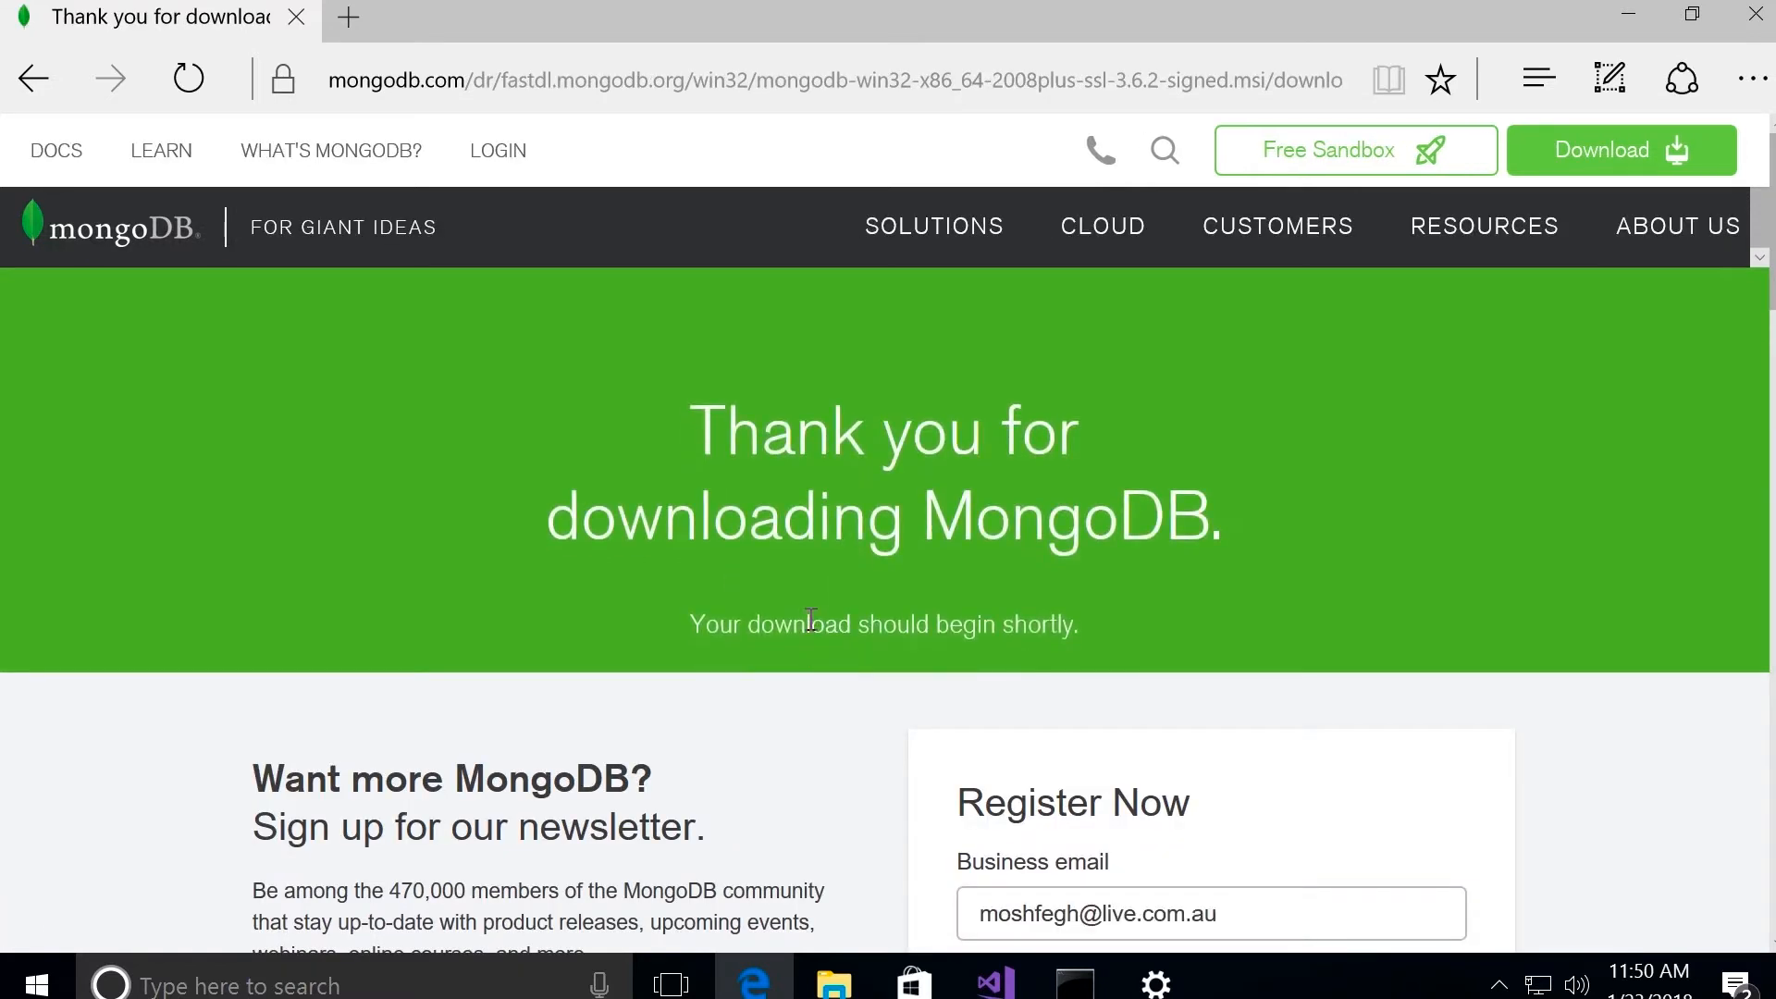
pyautogui.click(1111, 907)
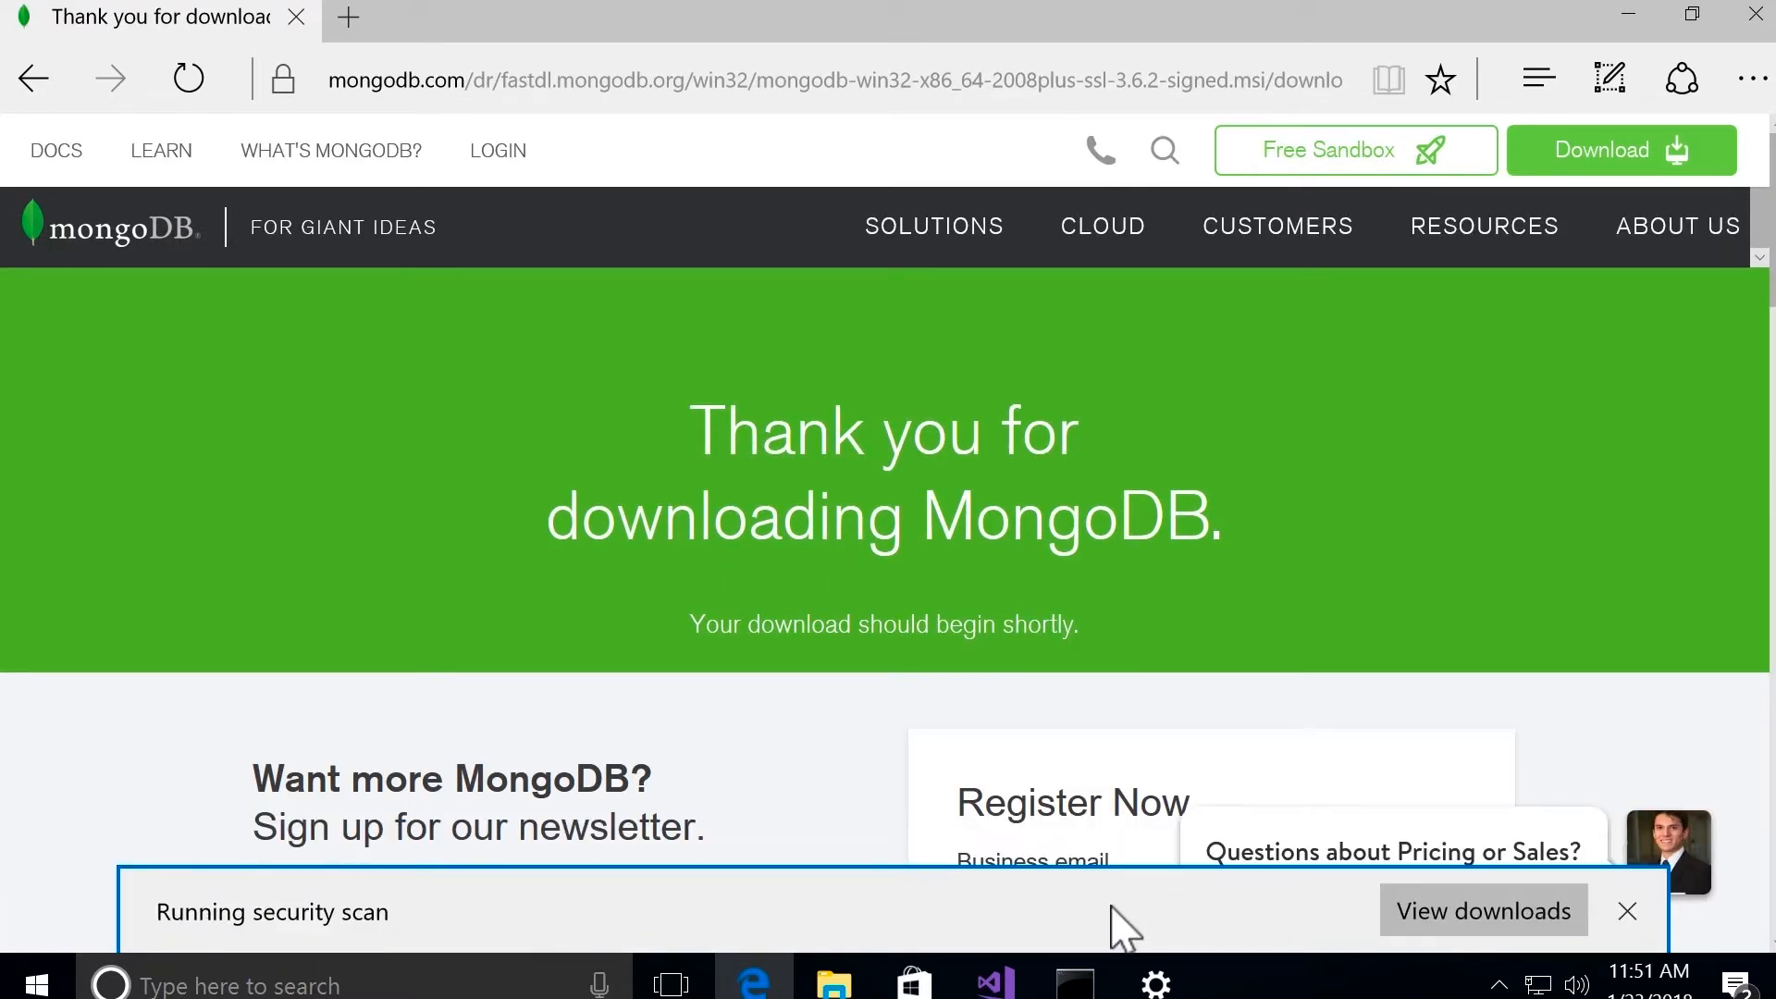
# Step: Run the downloaded MongoDB installer, minimize the browser, and accept the license agreement in the setup wizard
pyautogui.click(1111, 910)
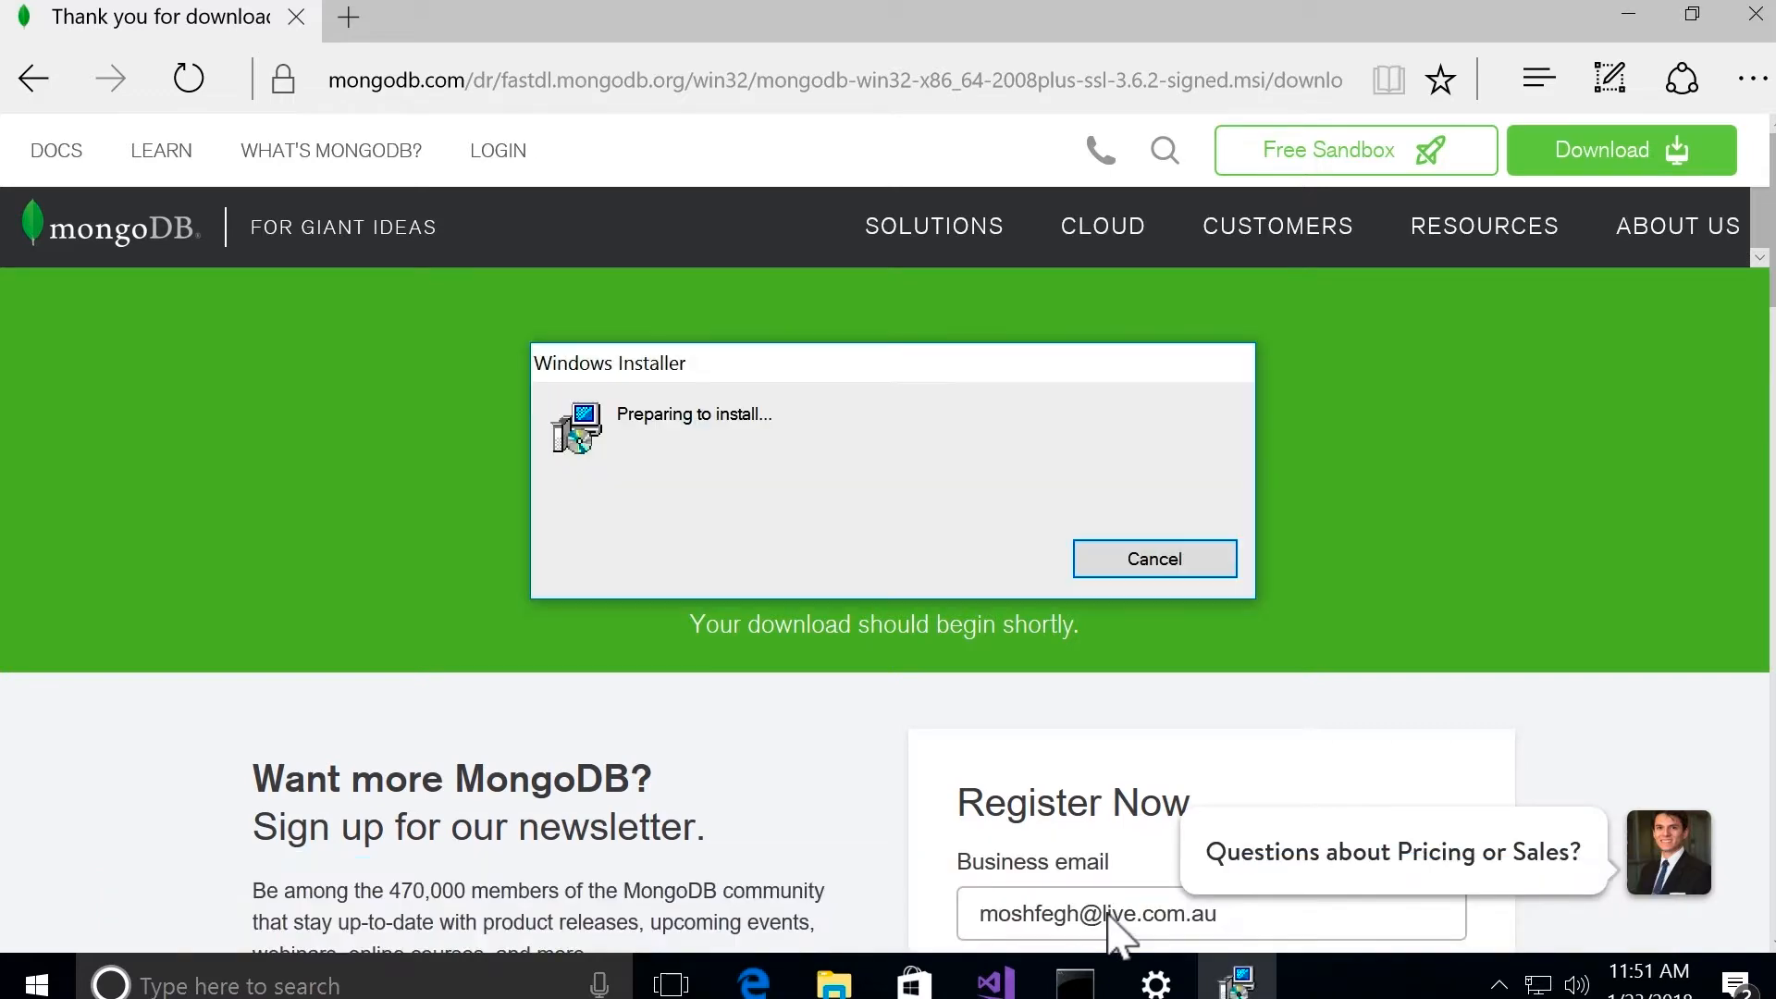
pyautogui.click(1630, 15)
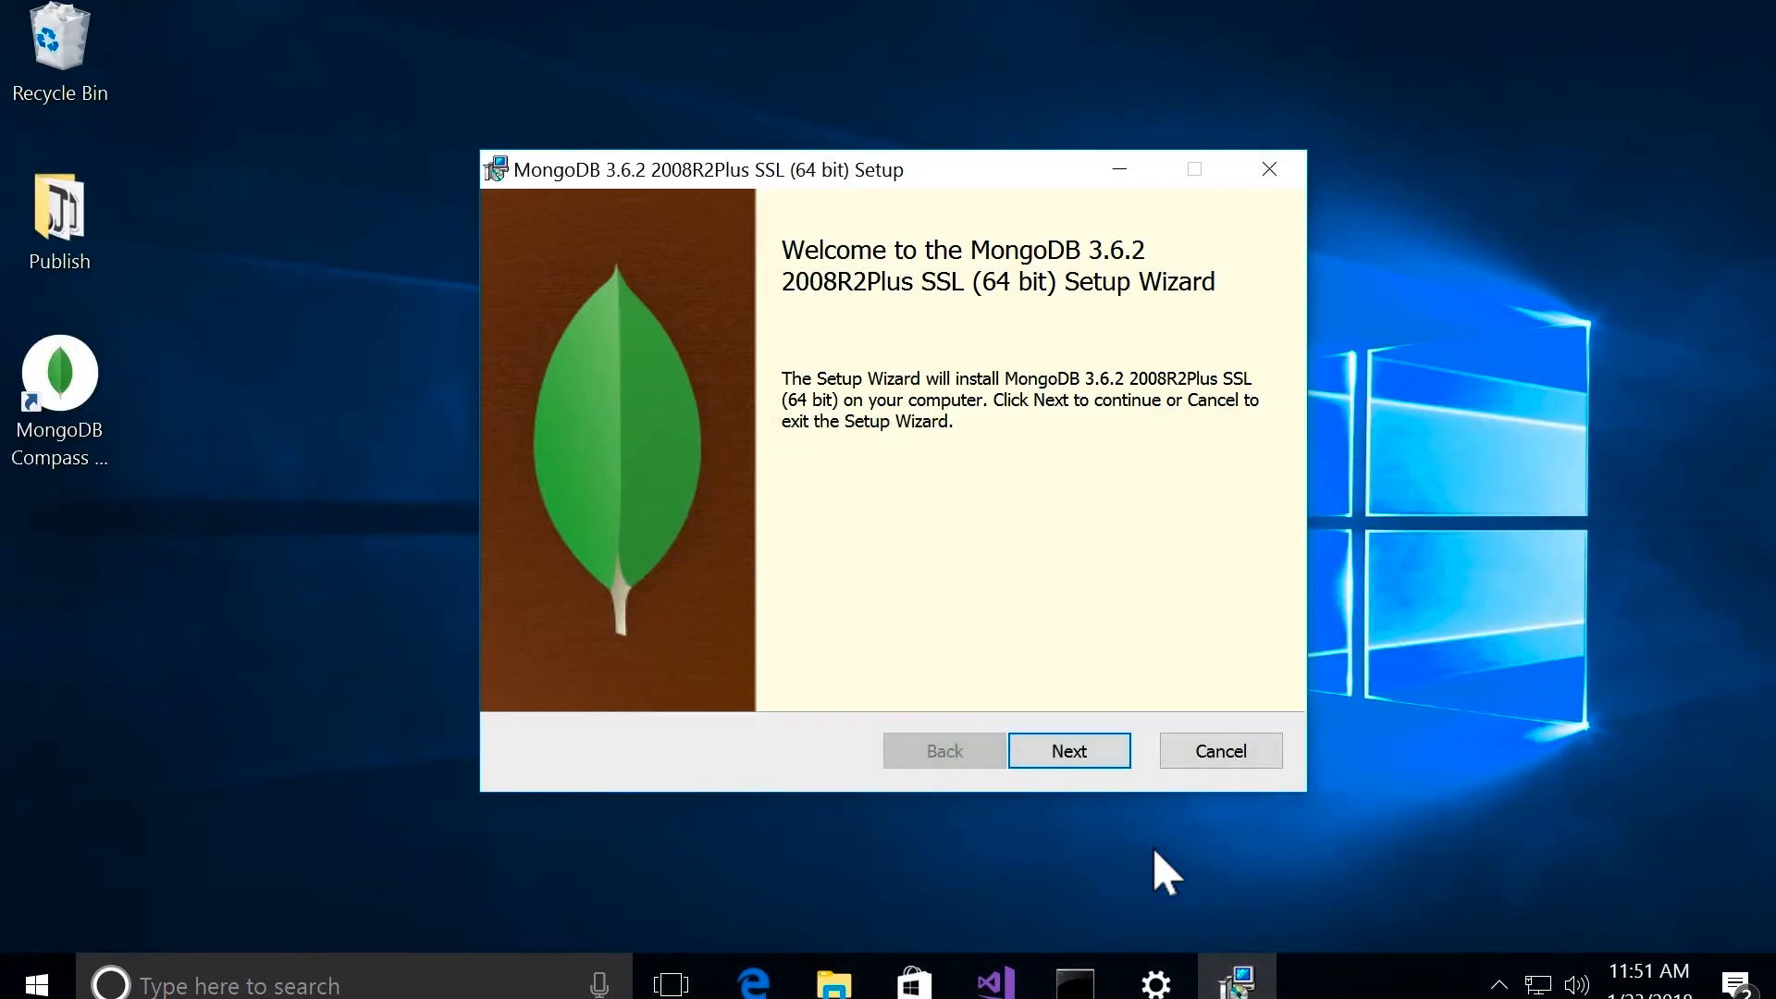
pyautogui.click(1110, 757)
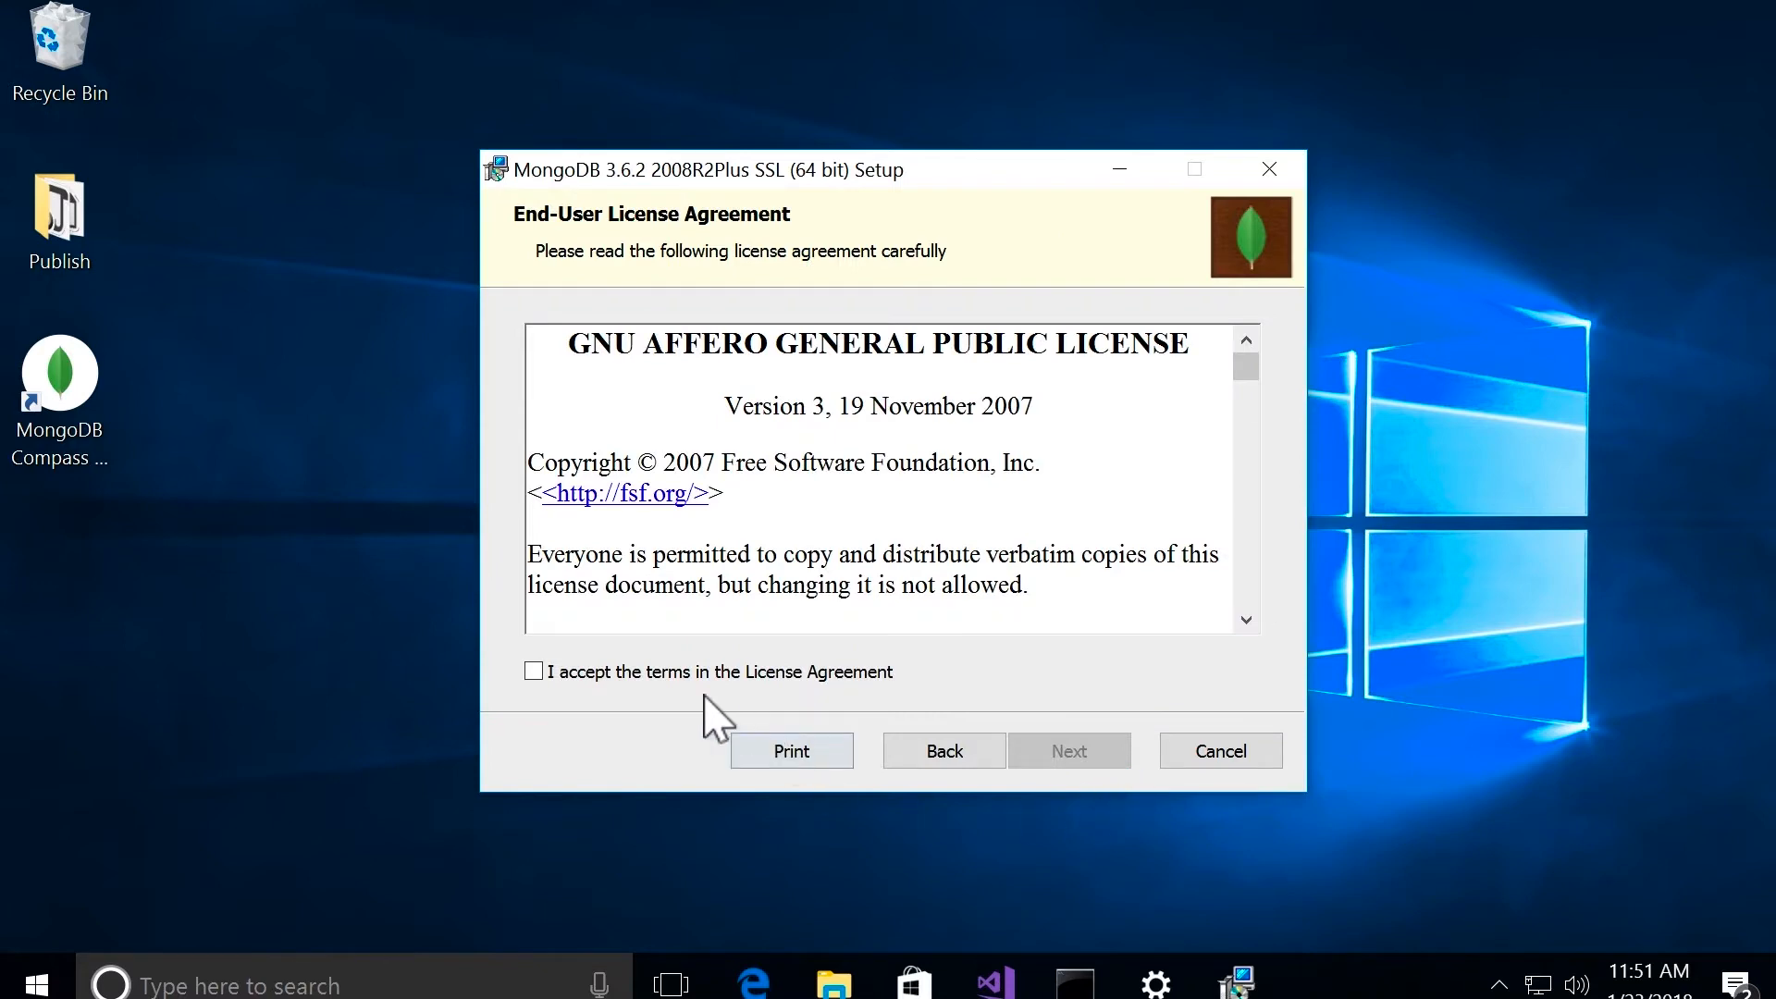
pyautogui.click(535, 673)
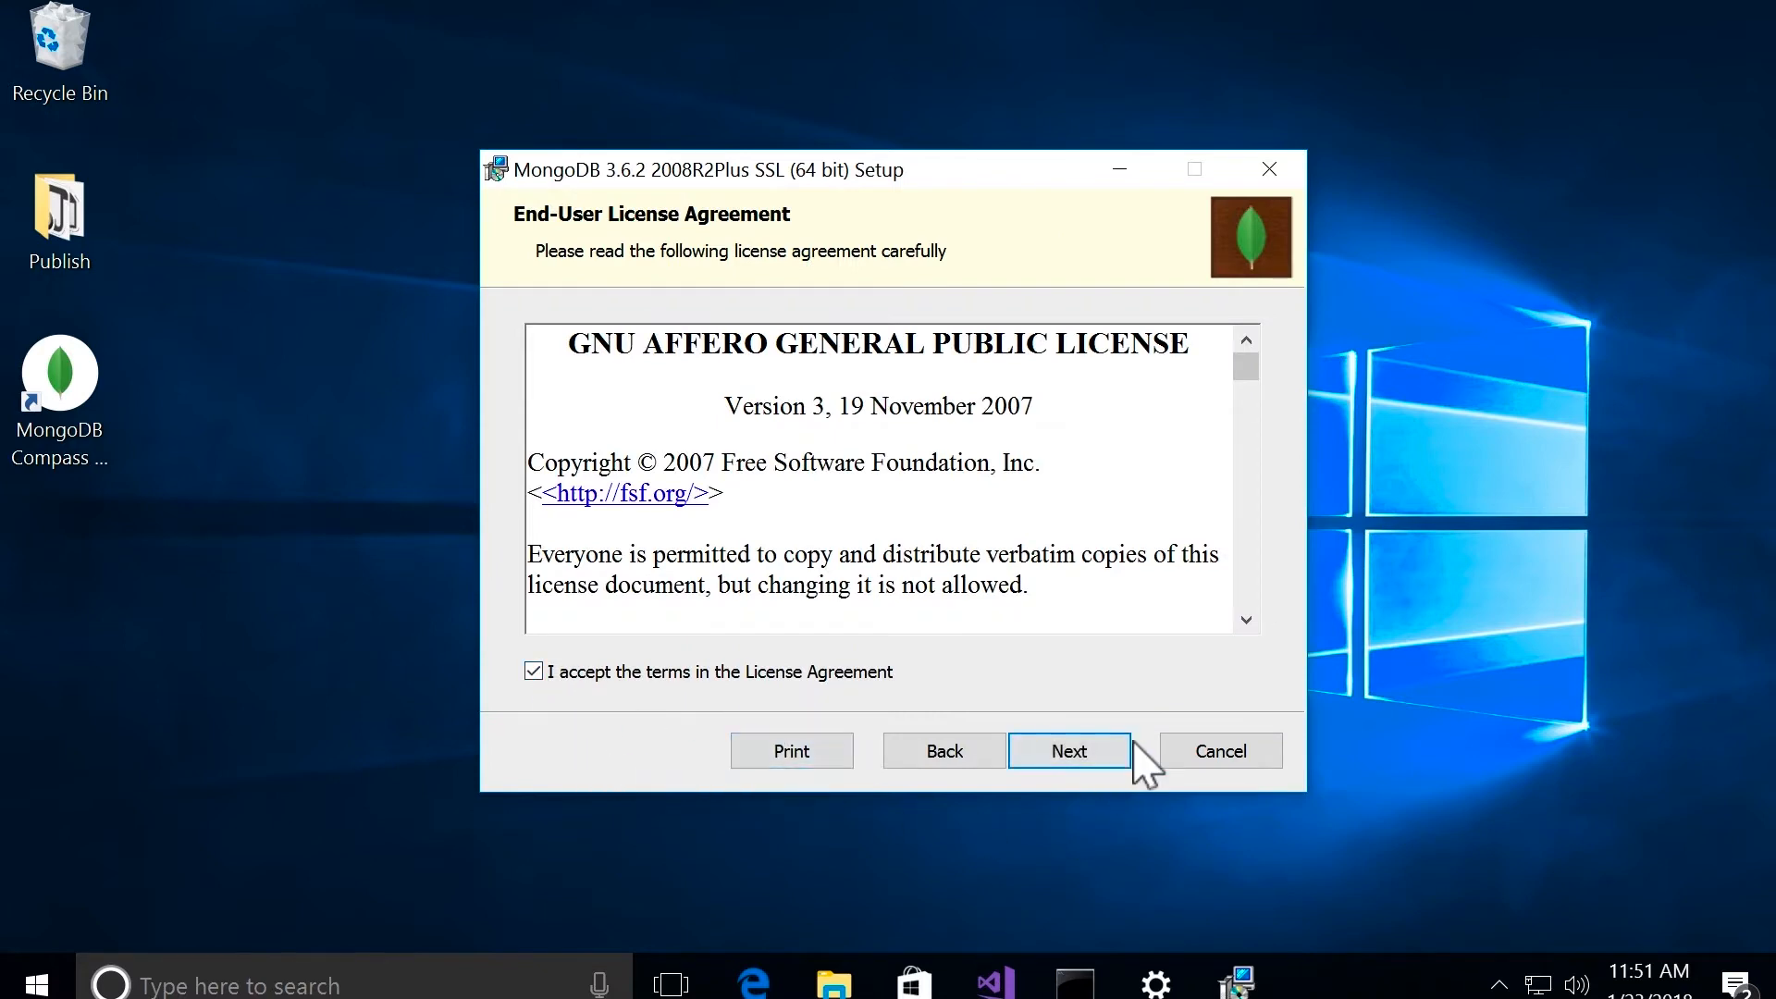
pyautogui.click(1114, 757)
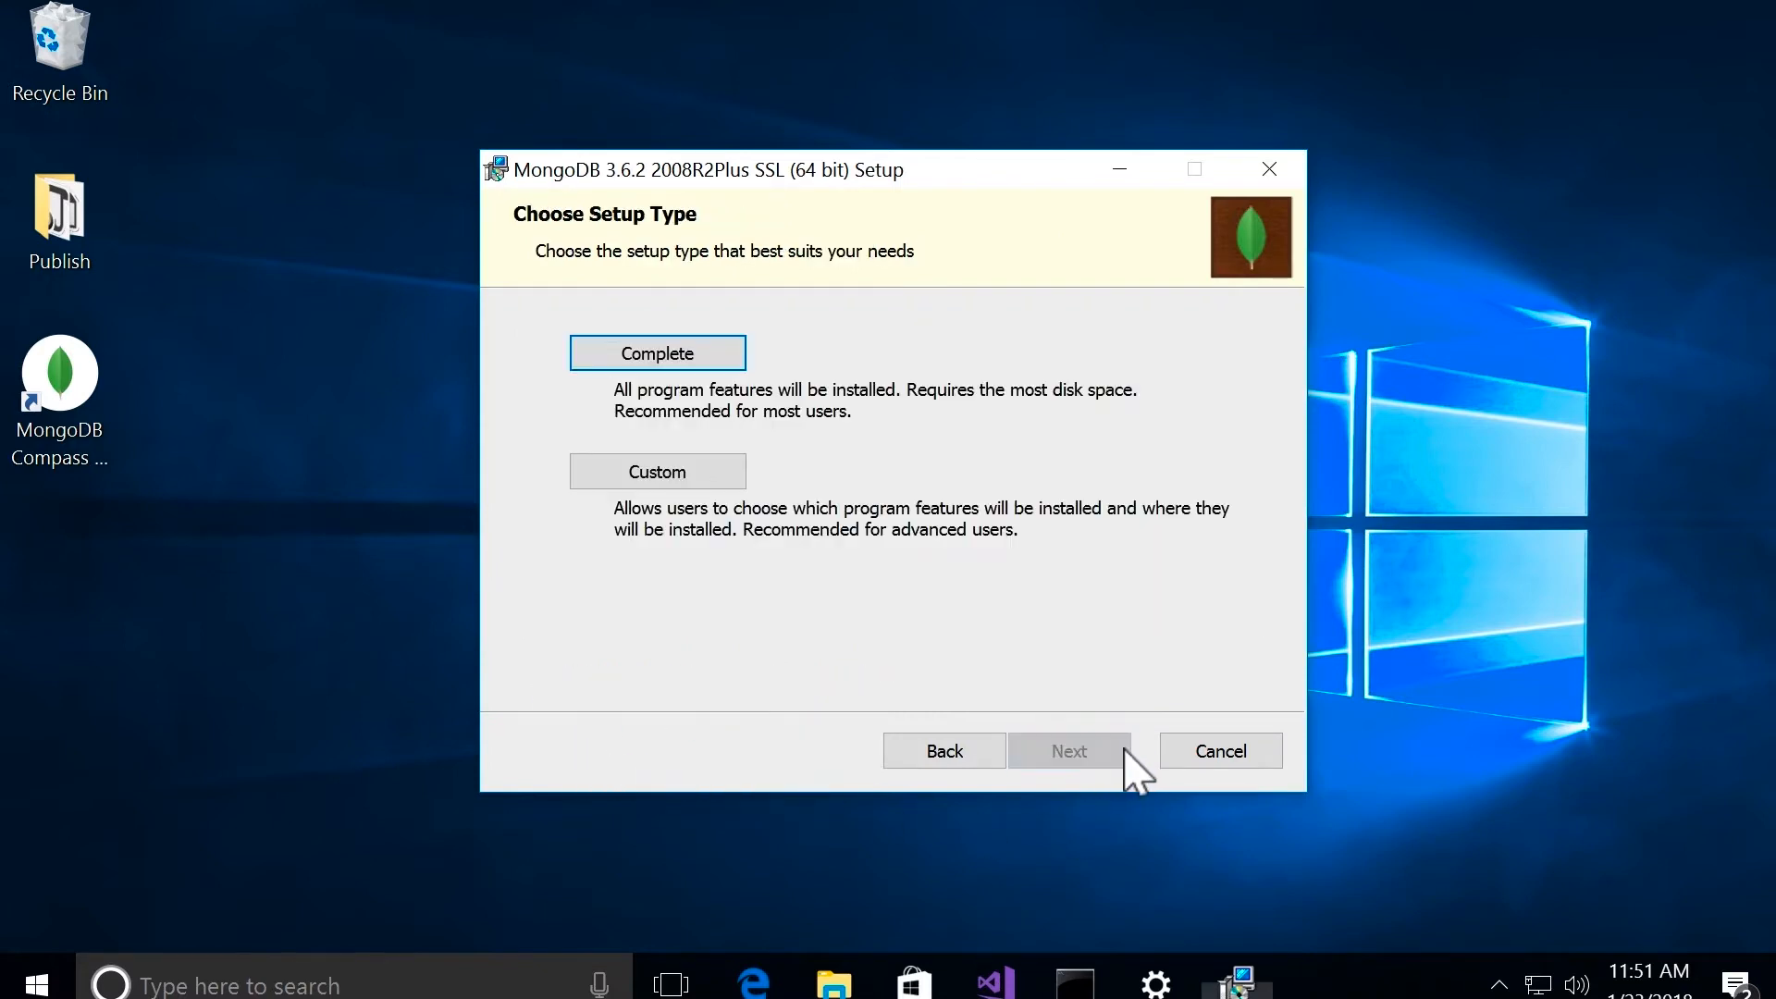
# Step: Install MongoDB with the Complete setup type, leaving Install MongoDB Compass unchecked, and finish the wizard
pyautogui.click(692, 357)
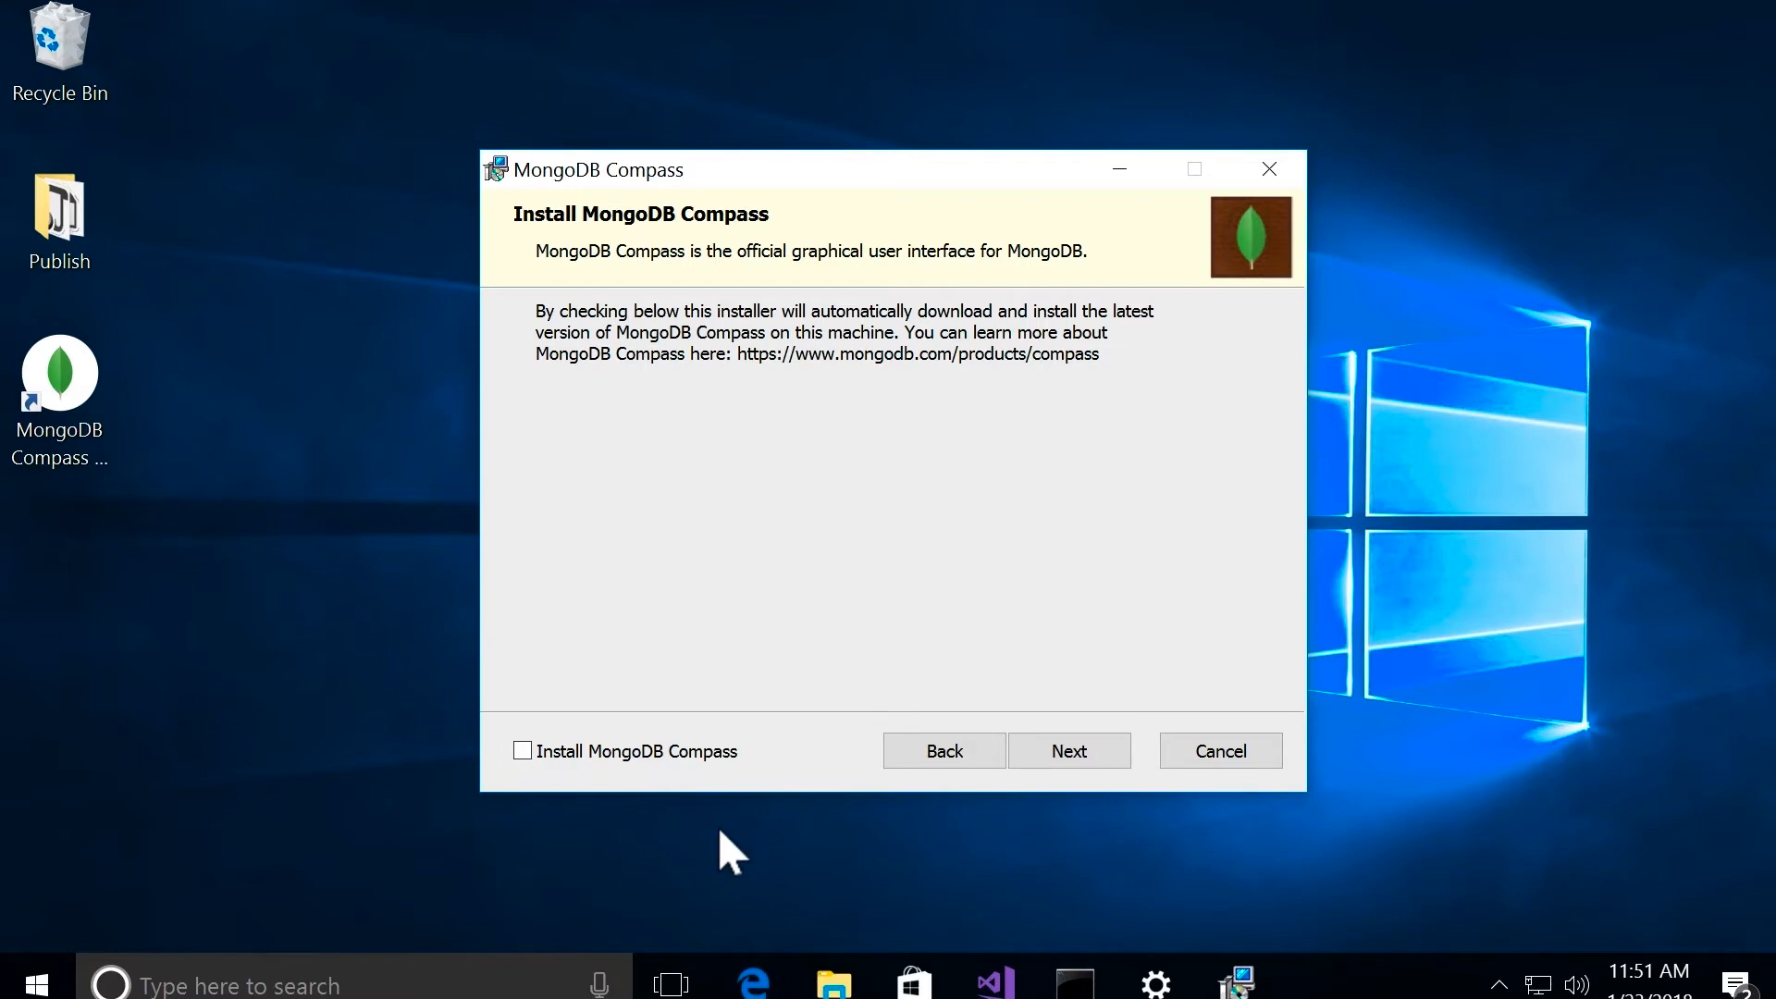
pyautogui.click(1076, 761)
pyautogui.click(1093, 764)
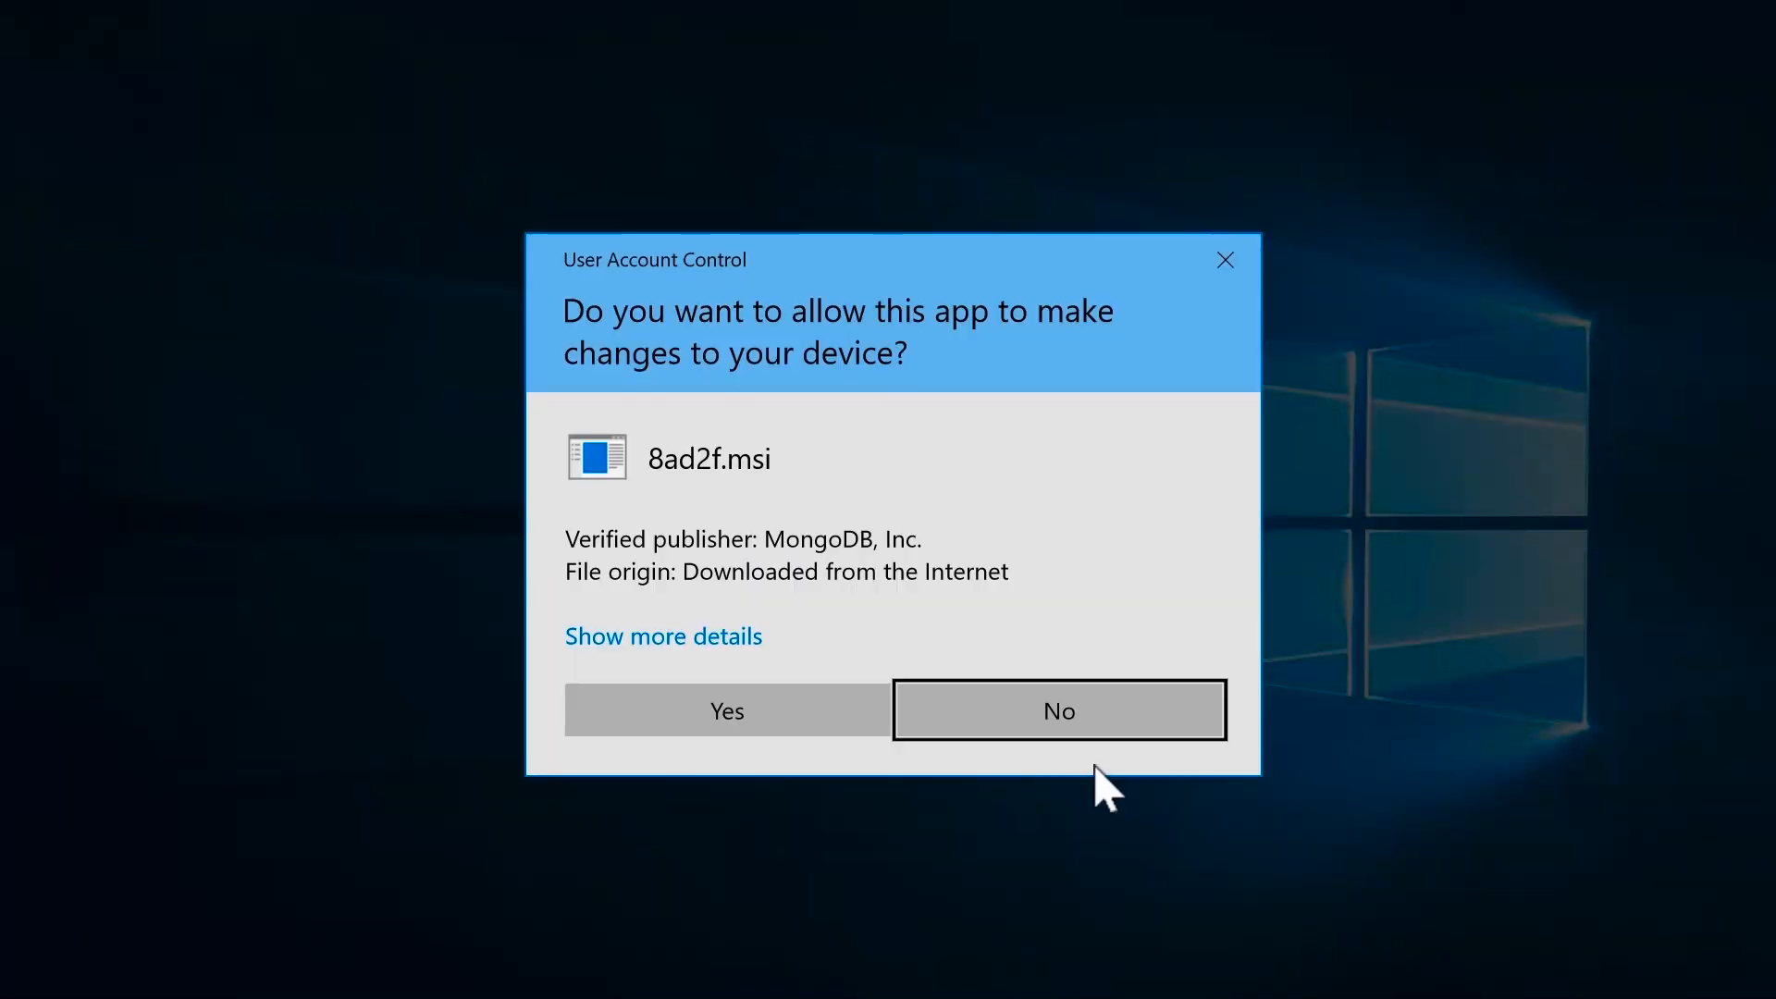
pyautogui.click(777, 715)
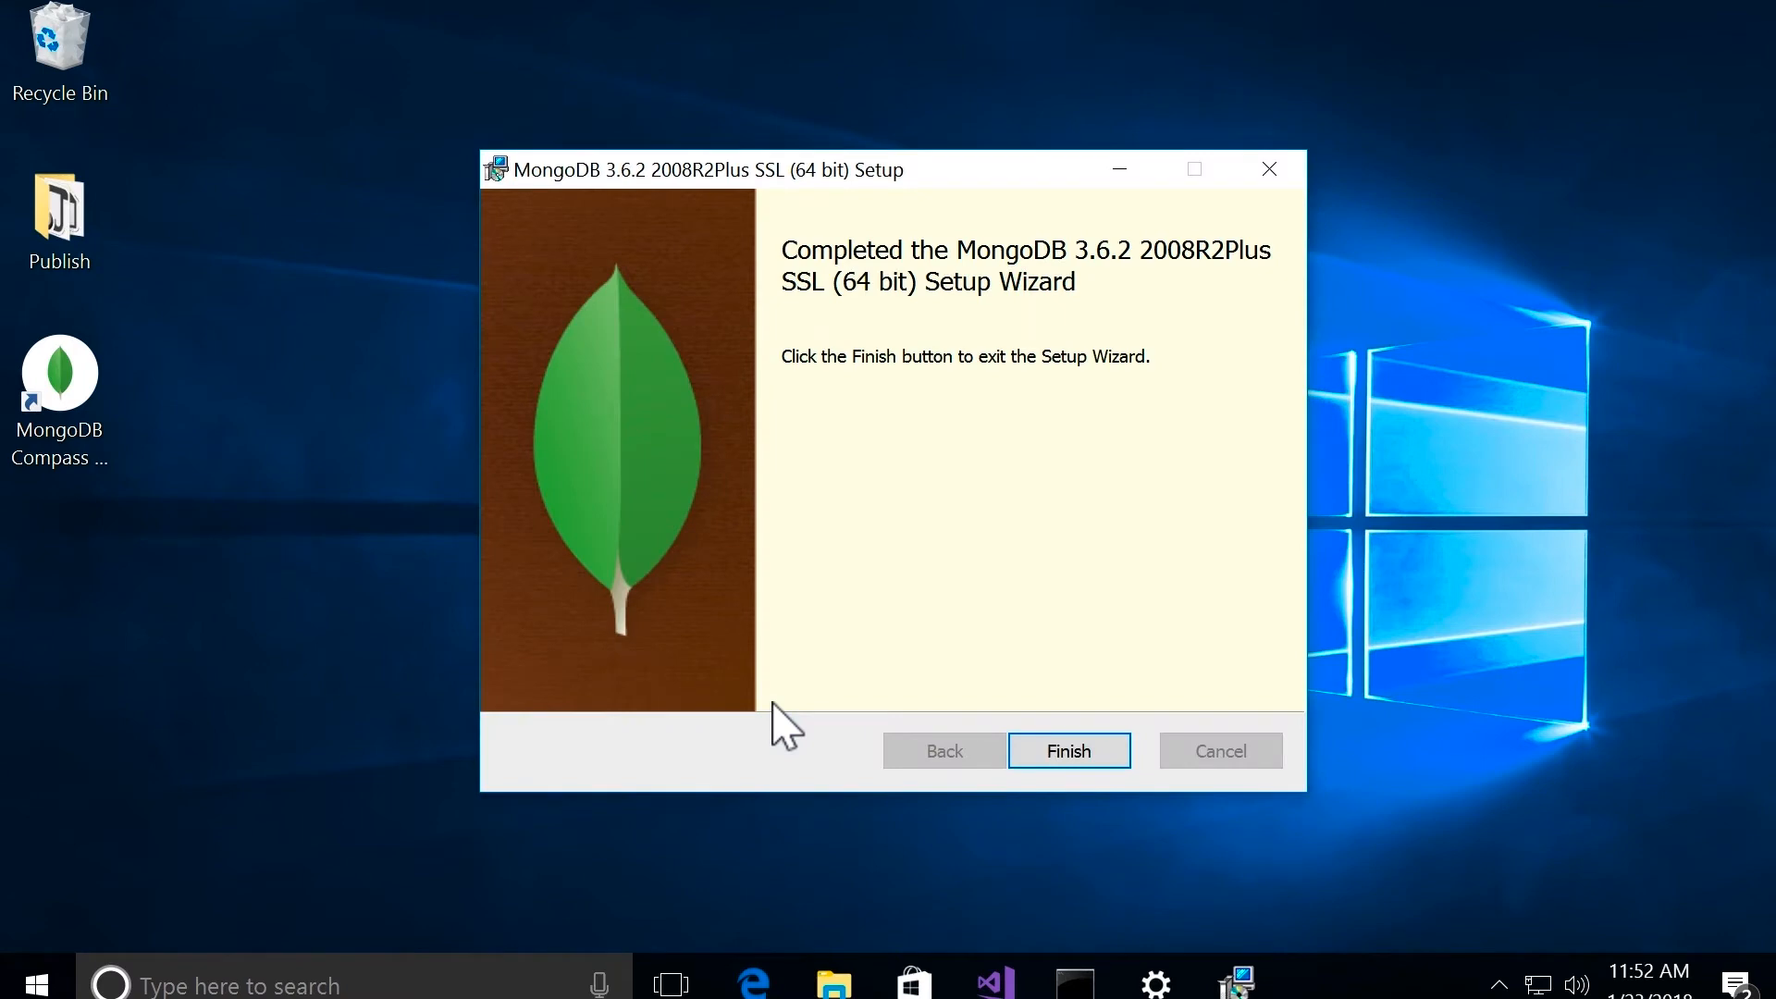
pyautogui.click(1107, 752)
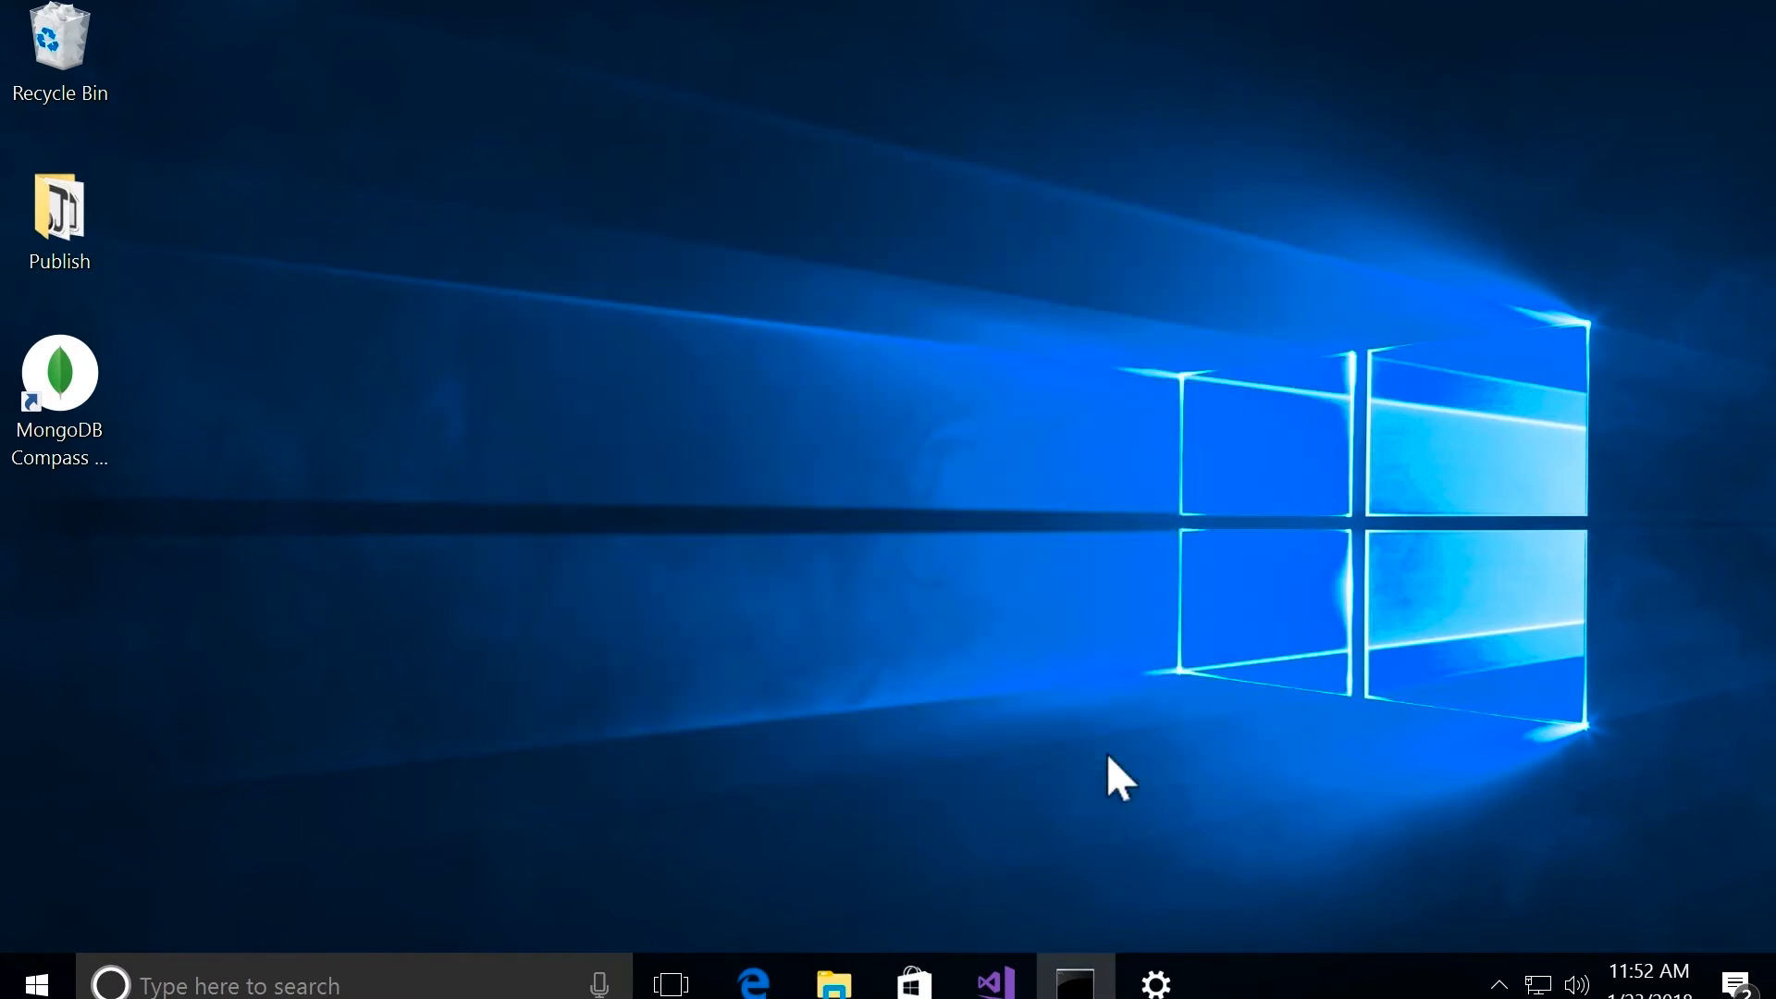
# Step: Switch back to Edge and choose the Windows 64-bit (7+) platform for MongoDB Compass in the Download Center
pyautogui.click(754, 983)
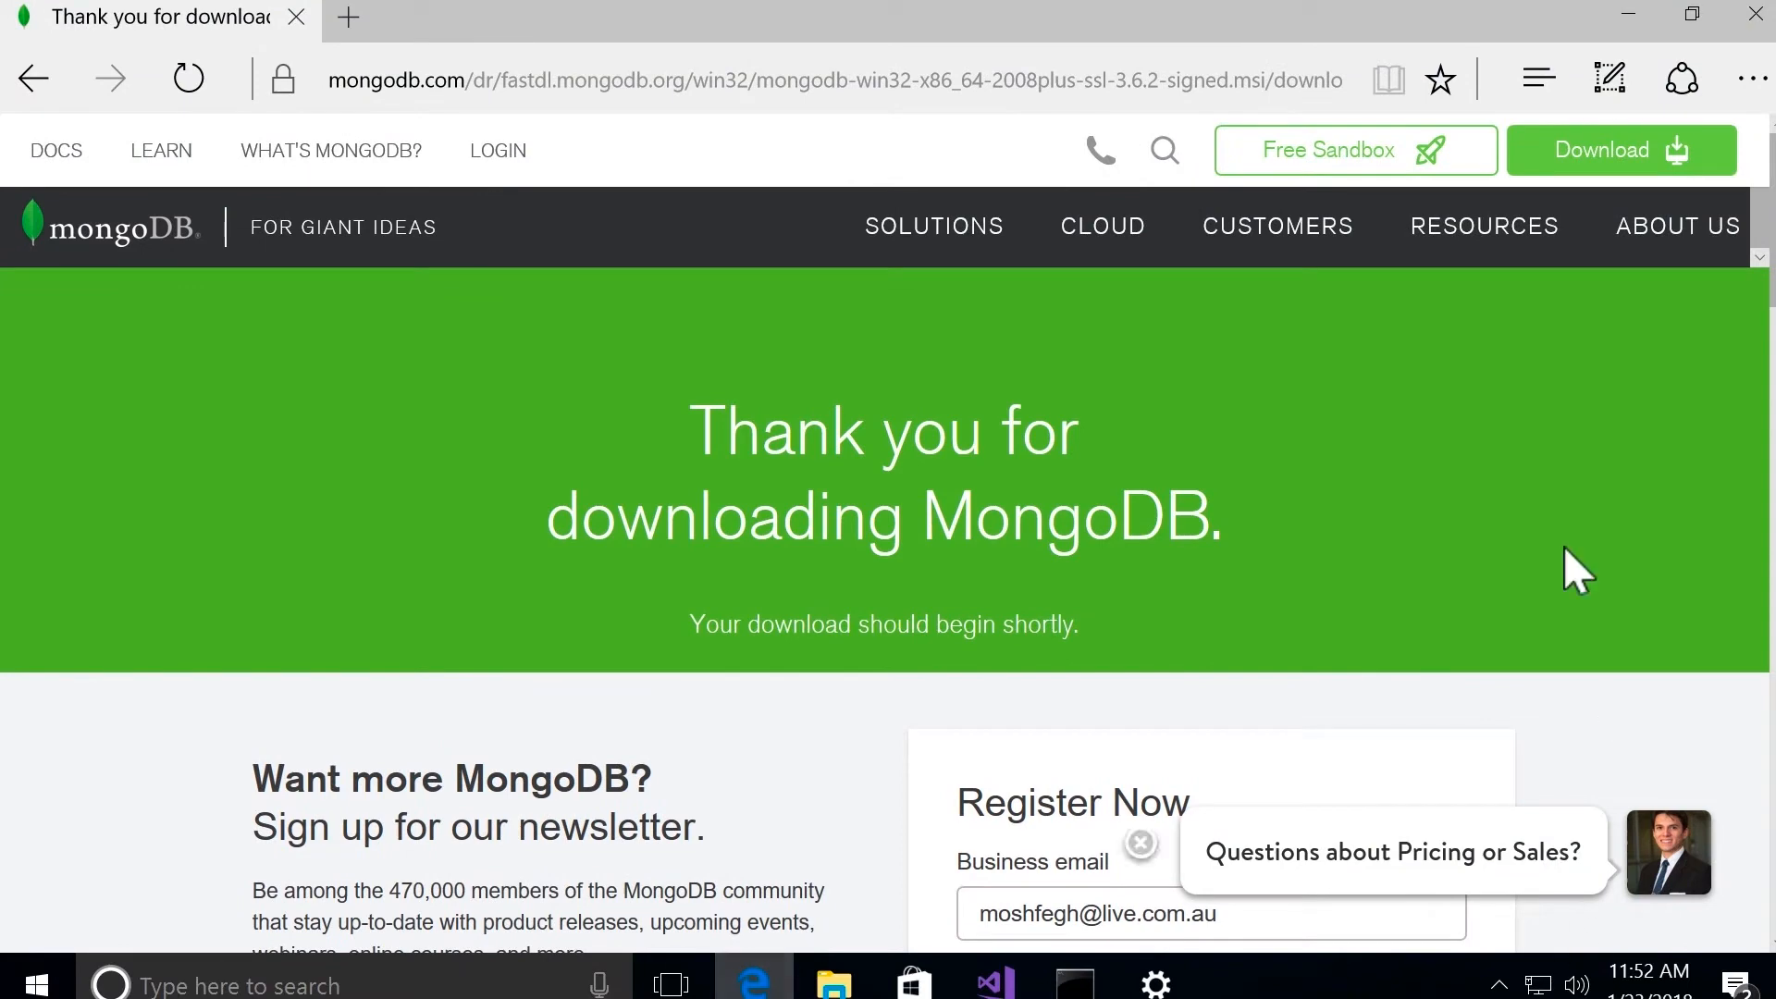
pyautogui.click(1527, 164)
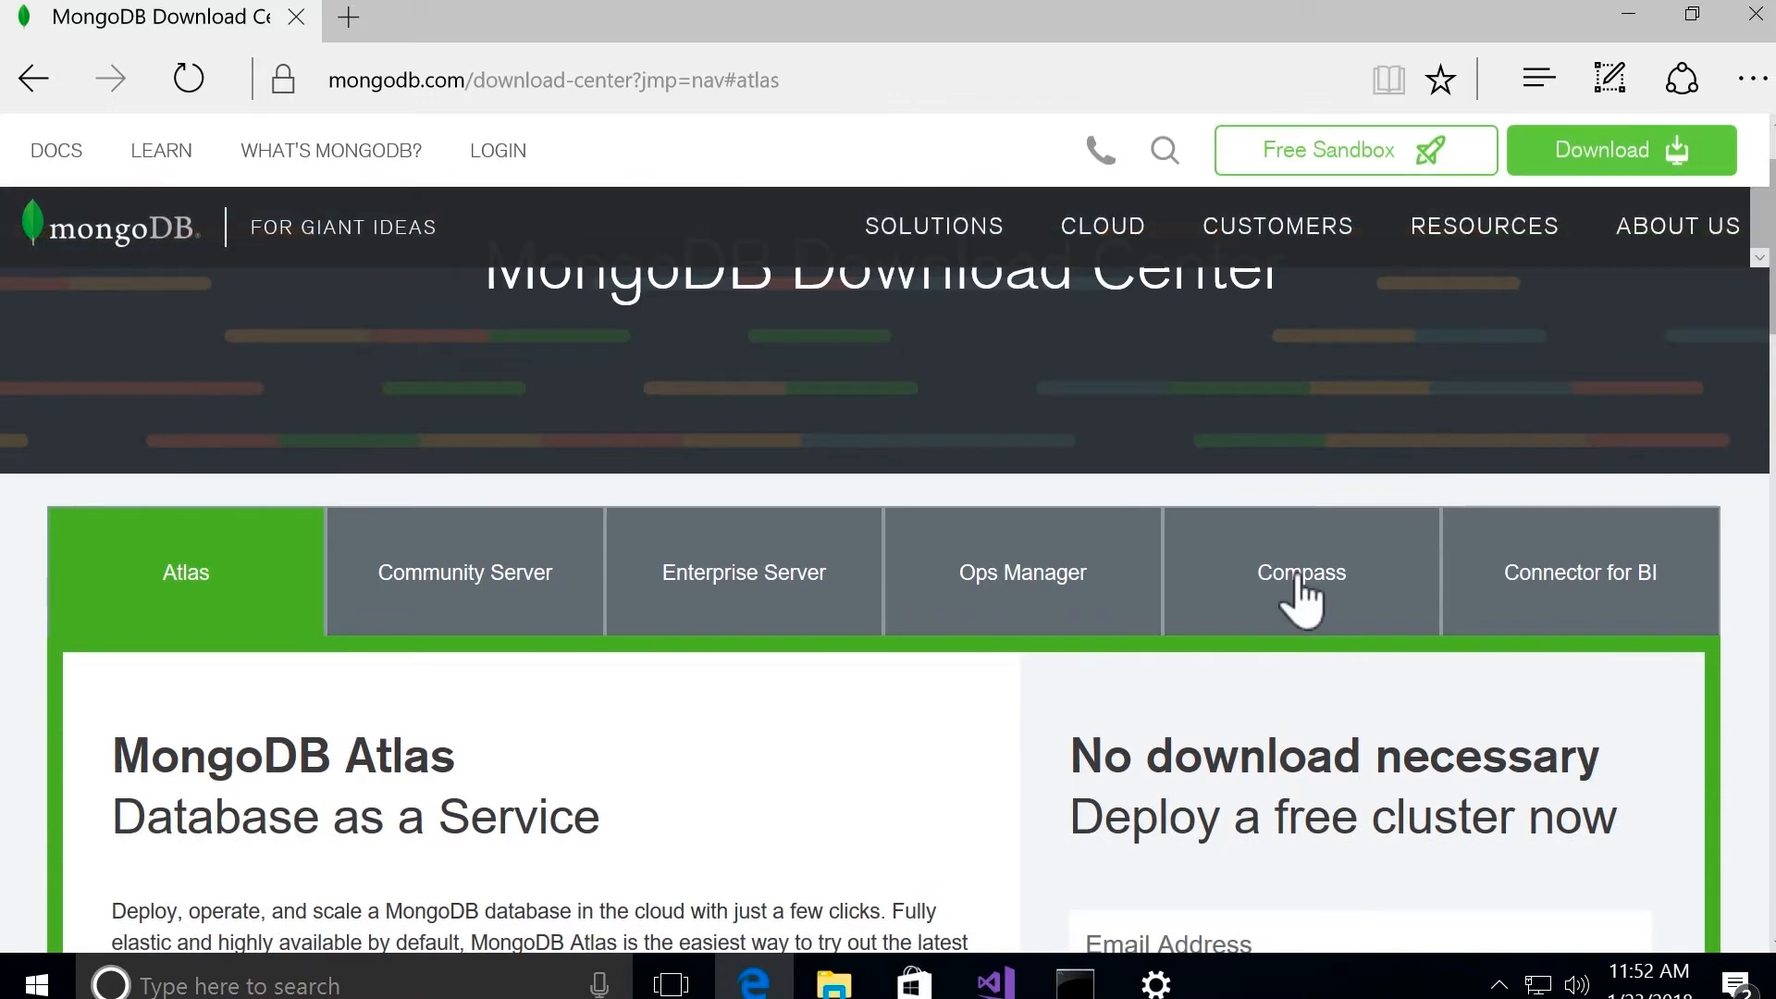
pyautogui.click(1302, 576)
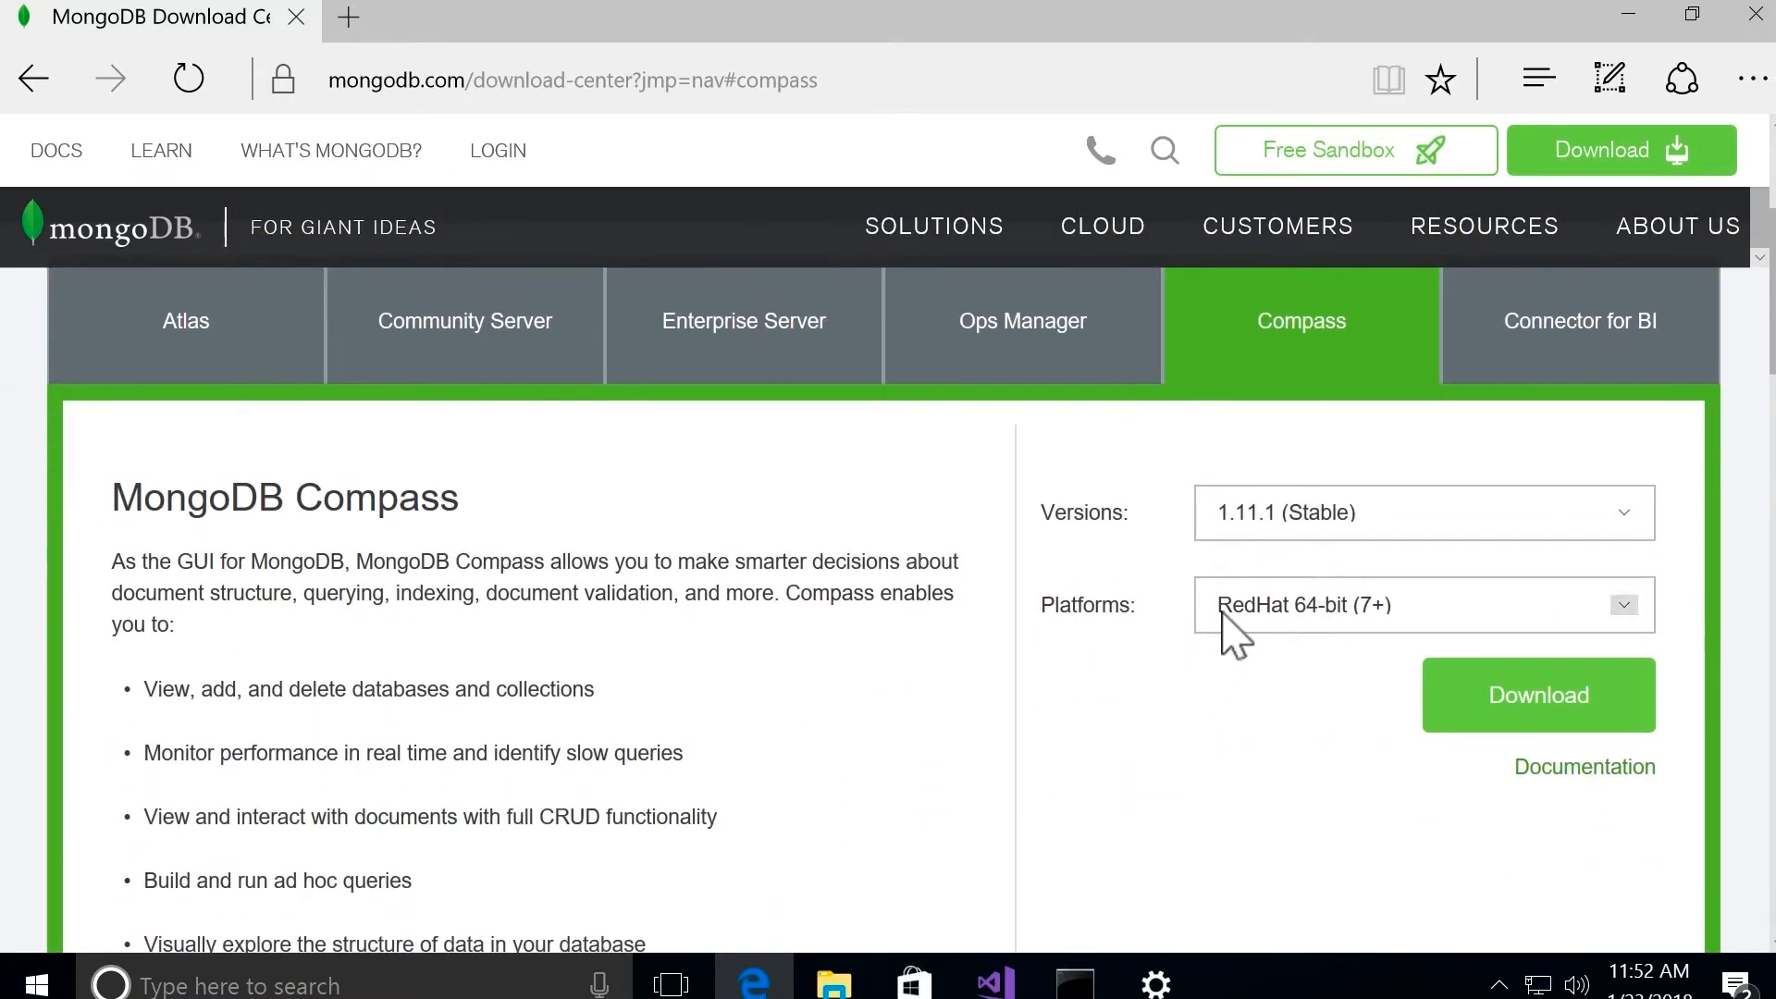
pyautogui.click(1312, 610)
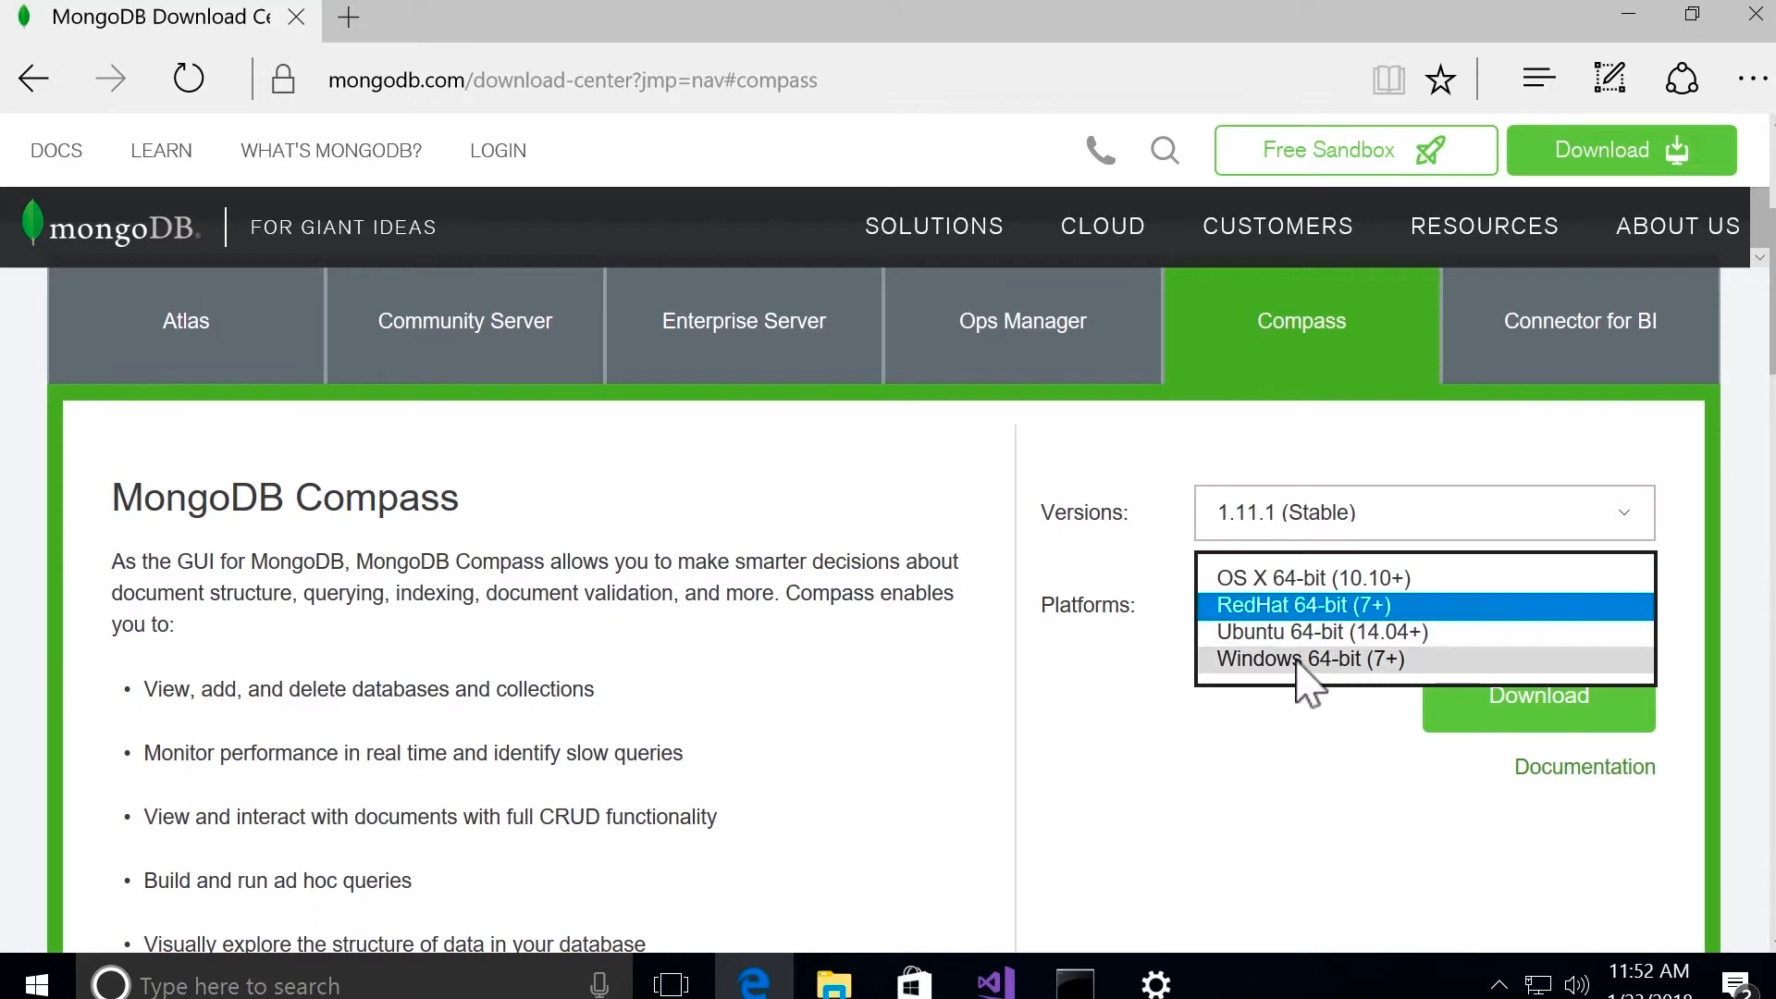
pyautogui.click(1295, 659)
pyautogui.click(1271, 688)
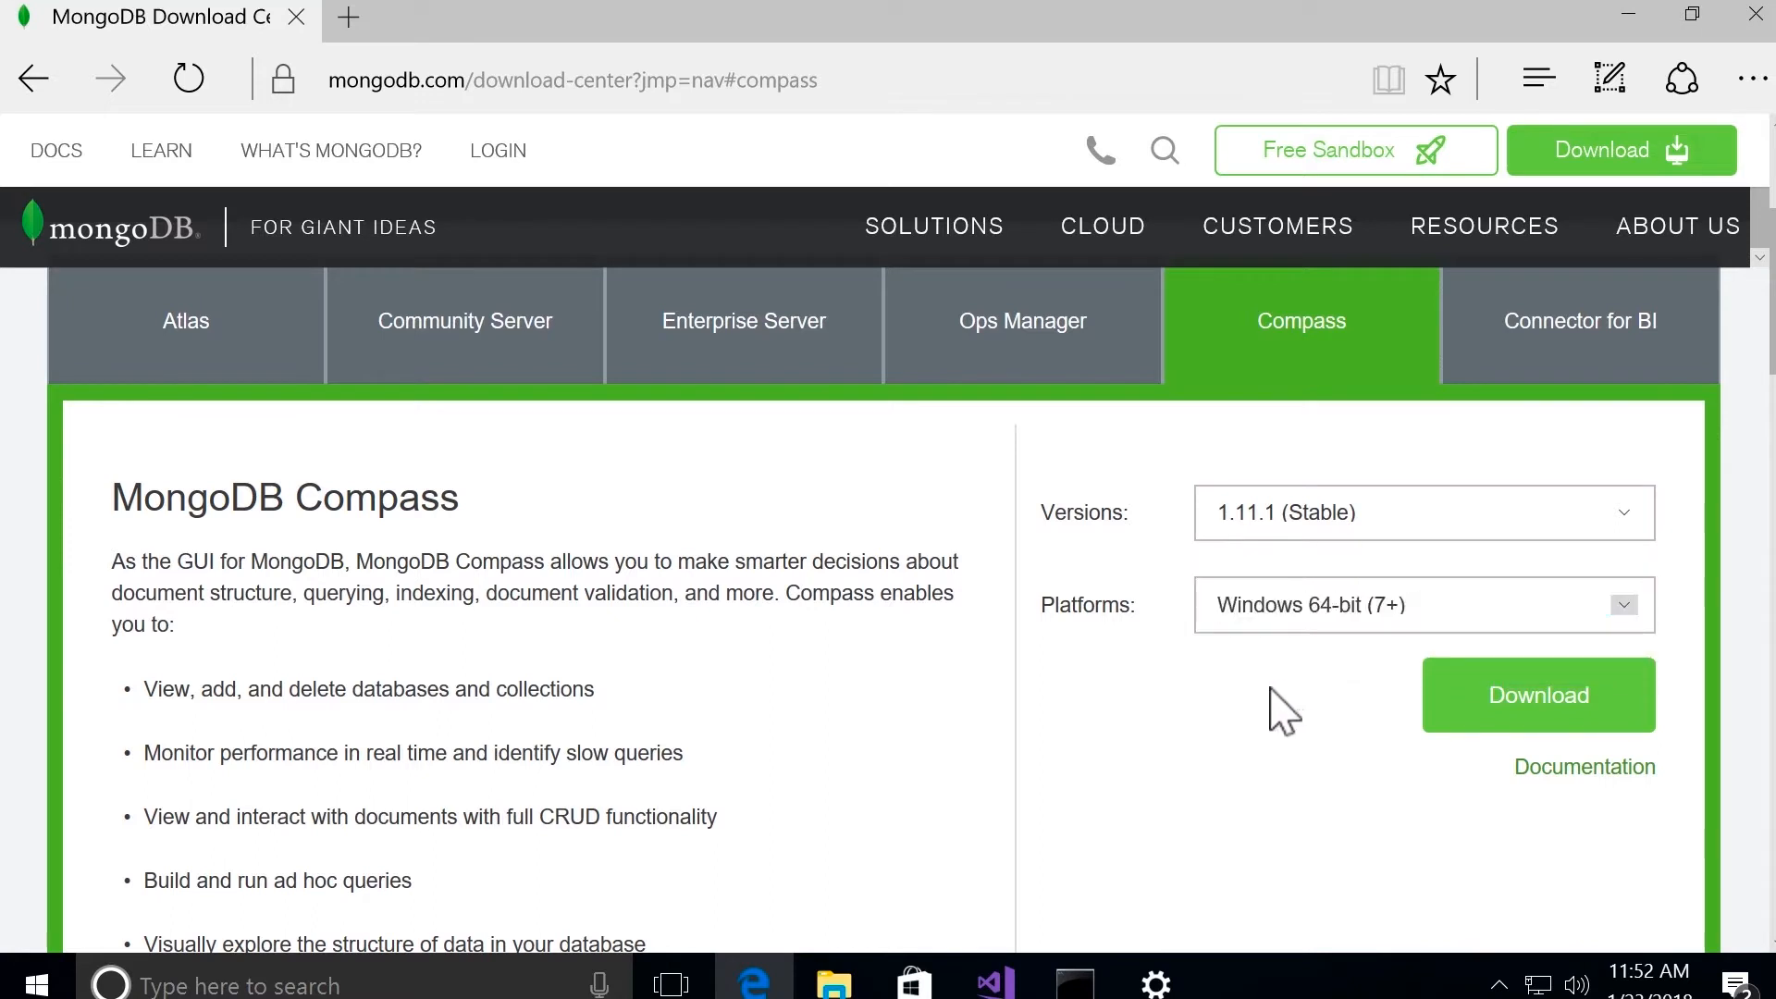
# Step: Download and save the Compass 1.11.1 installer, run it, and minimize the browser
pyautogui.click(1540, 722)
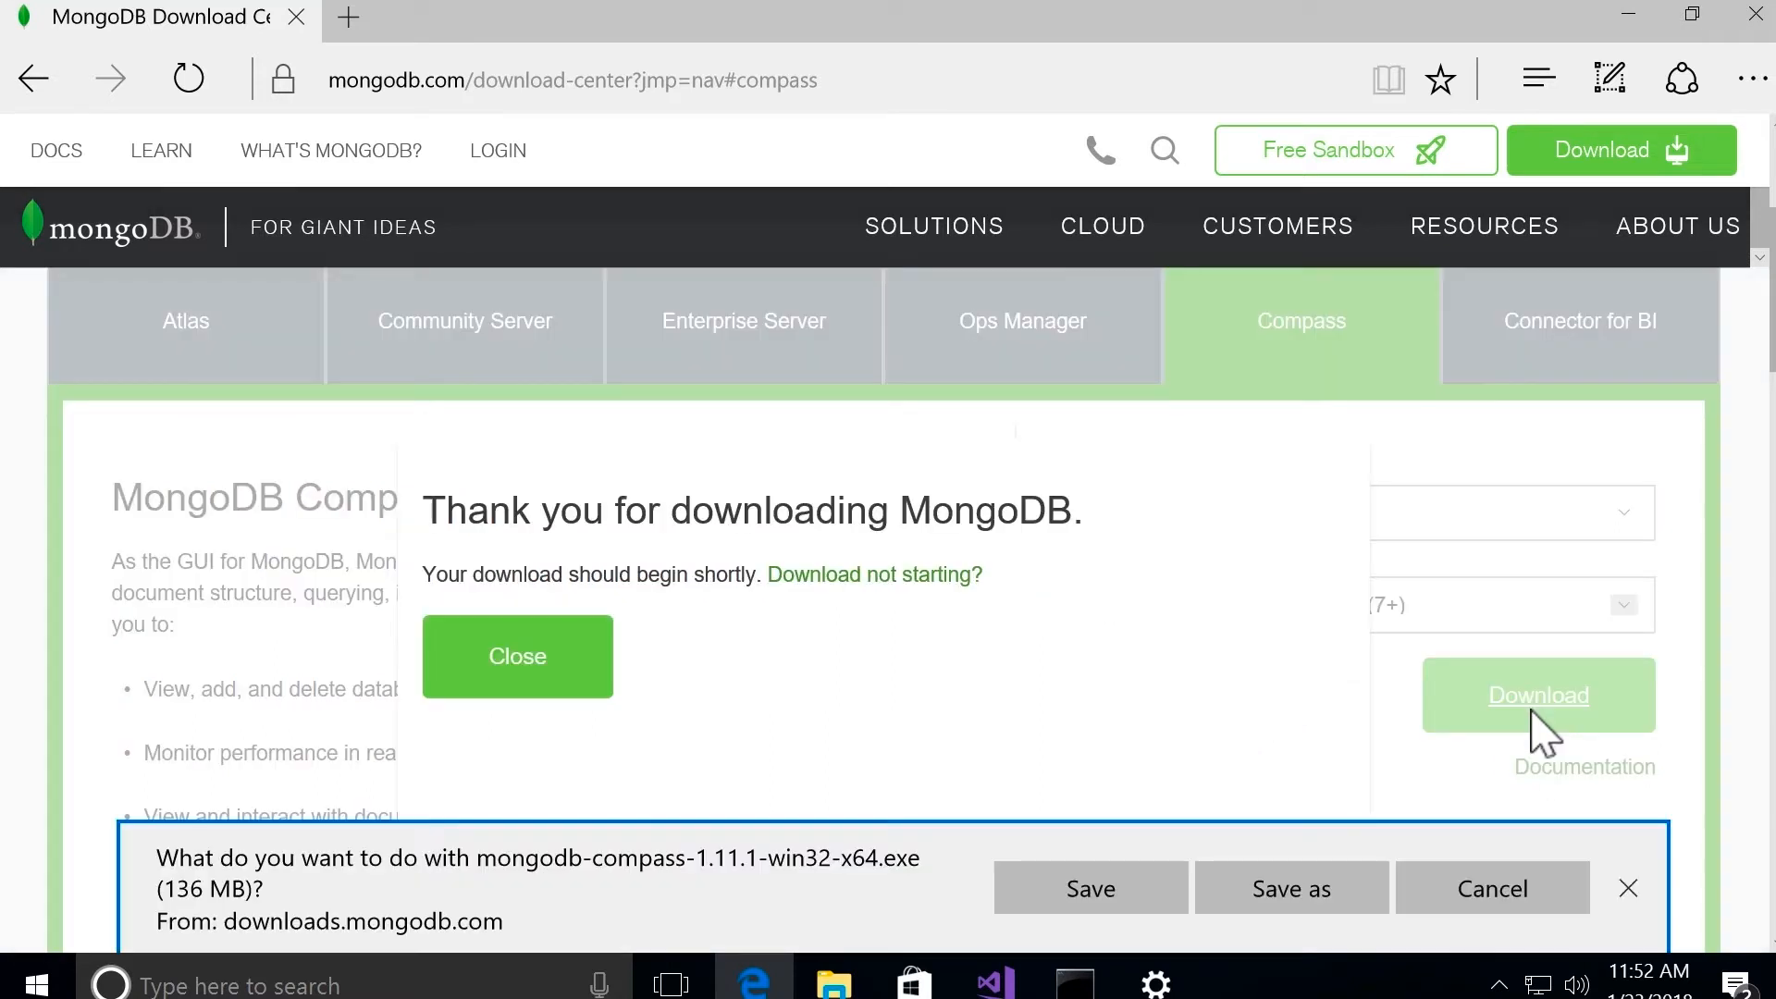
pyautogui.click(1090, 890)
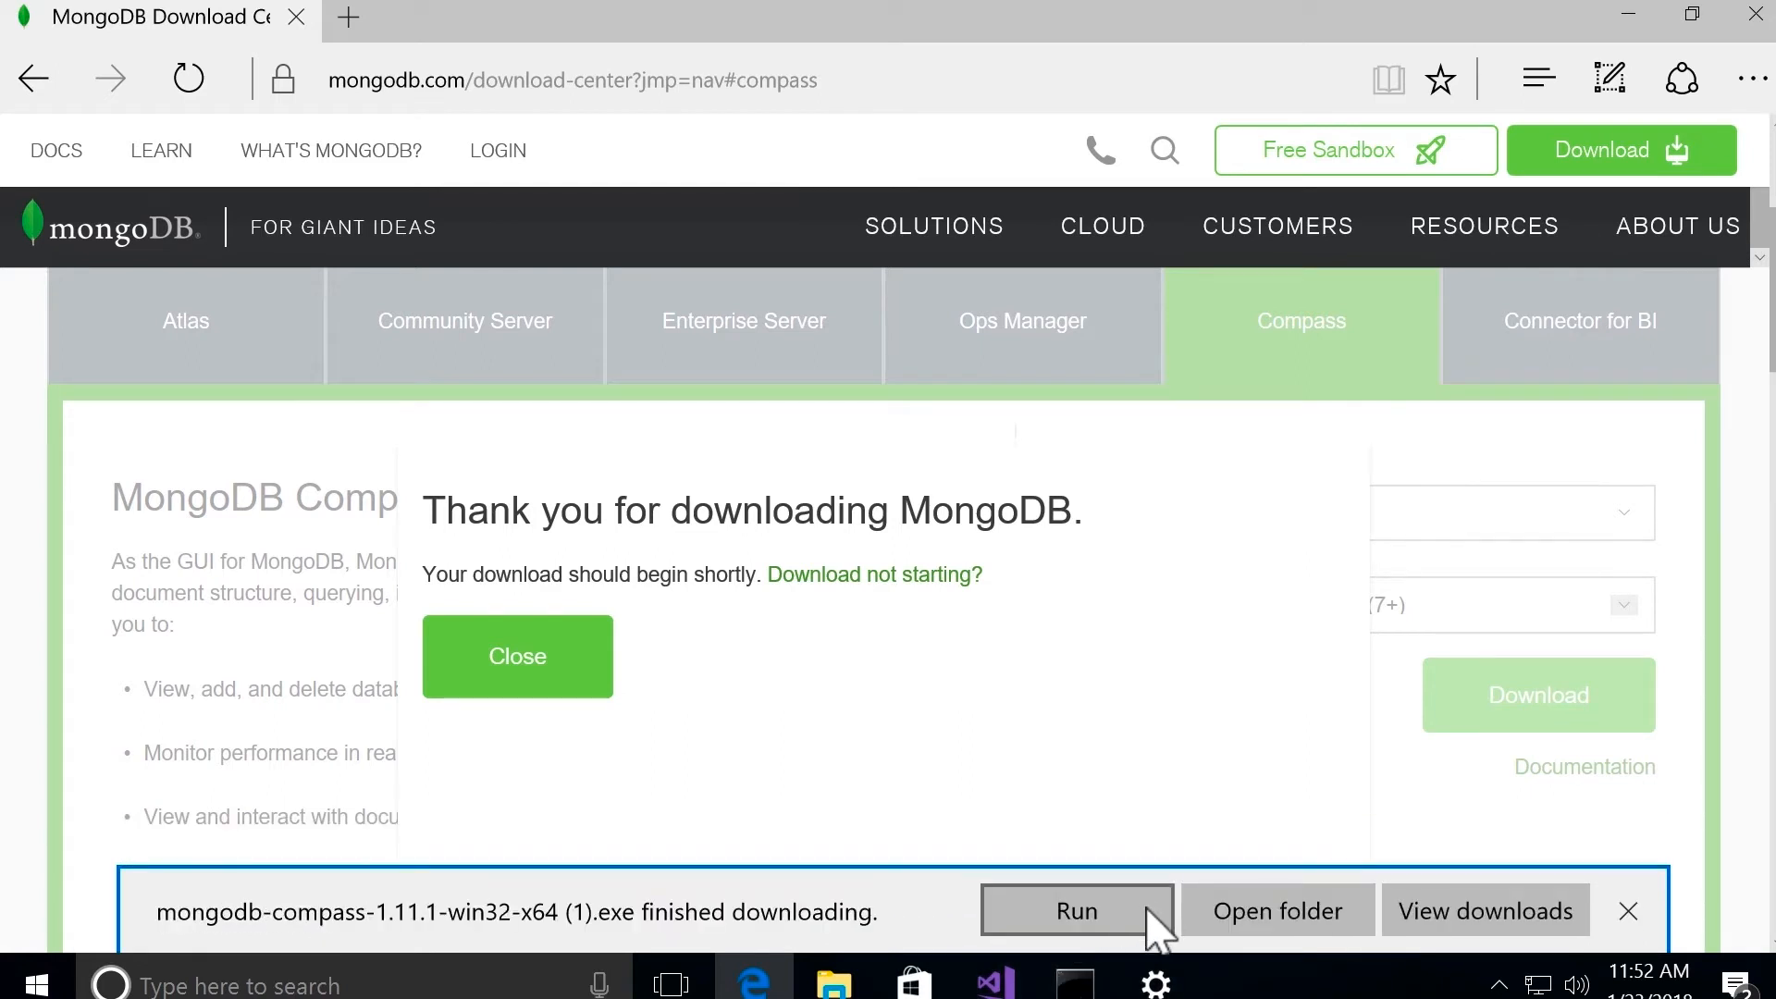
pyautogui.click(1116, 916)
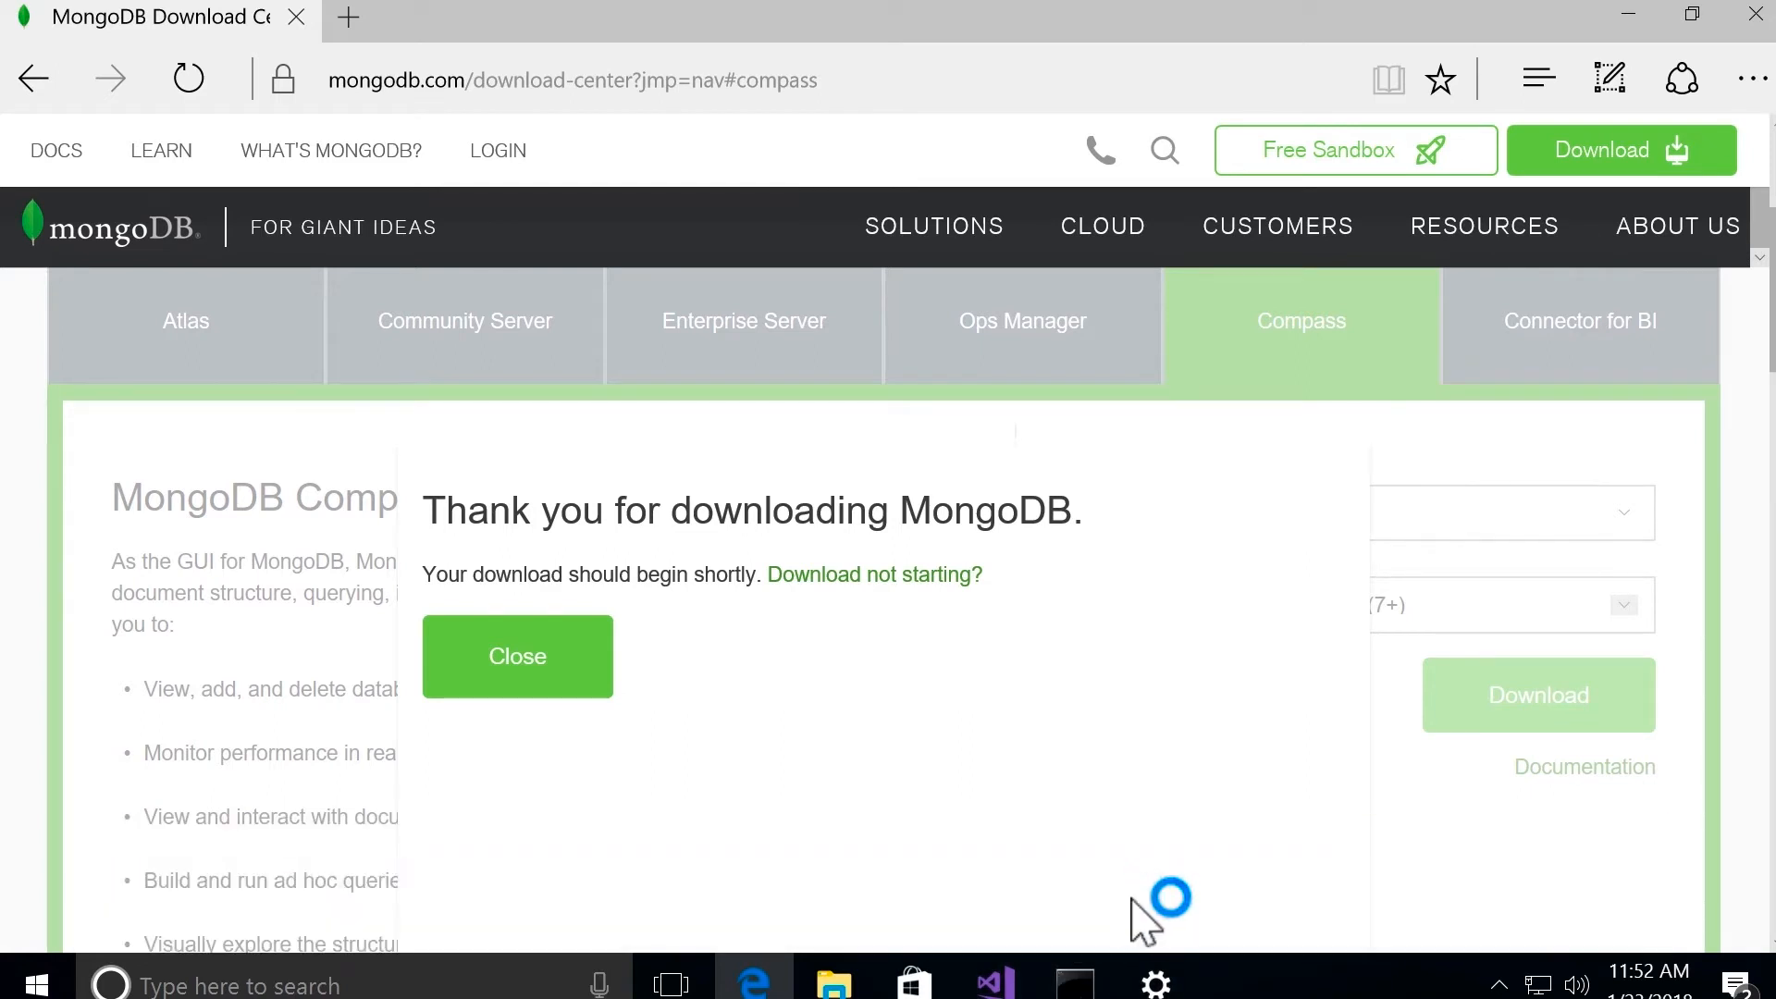
pyautogui.click(1631, 15)
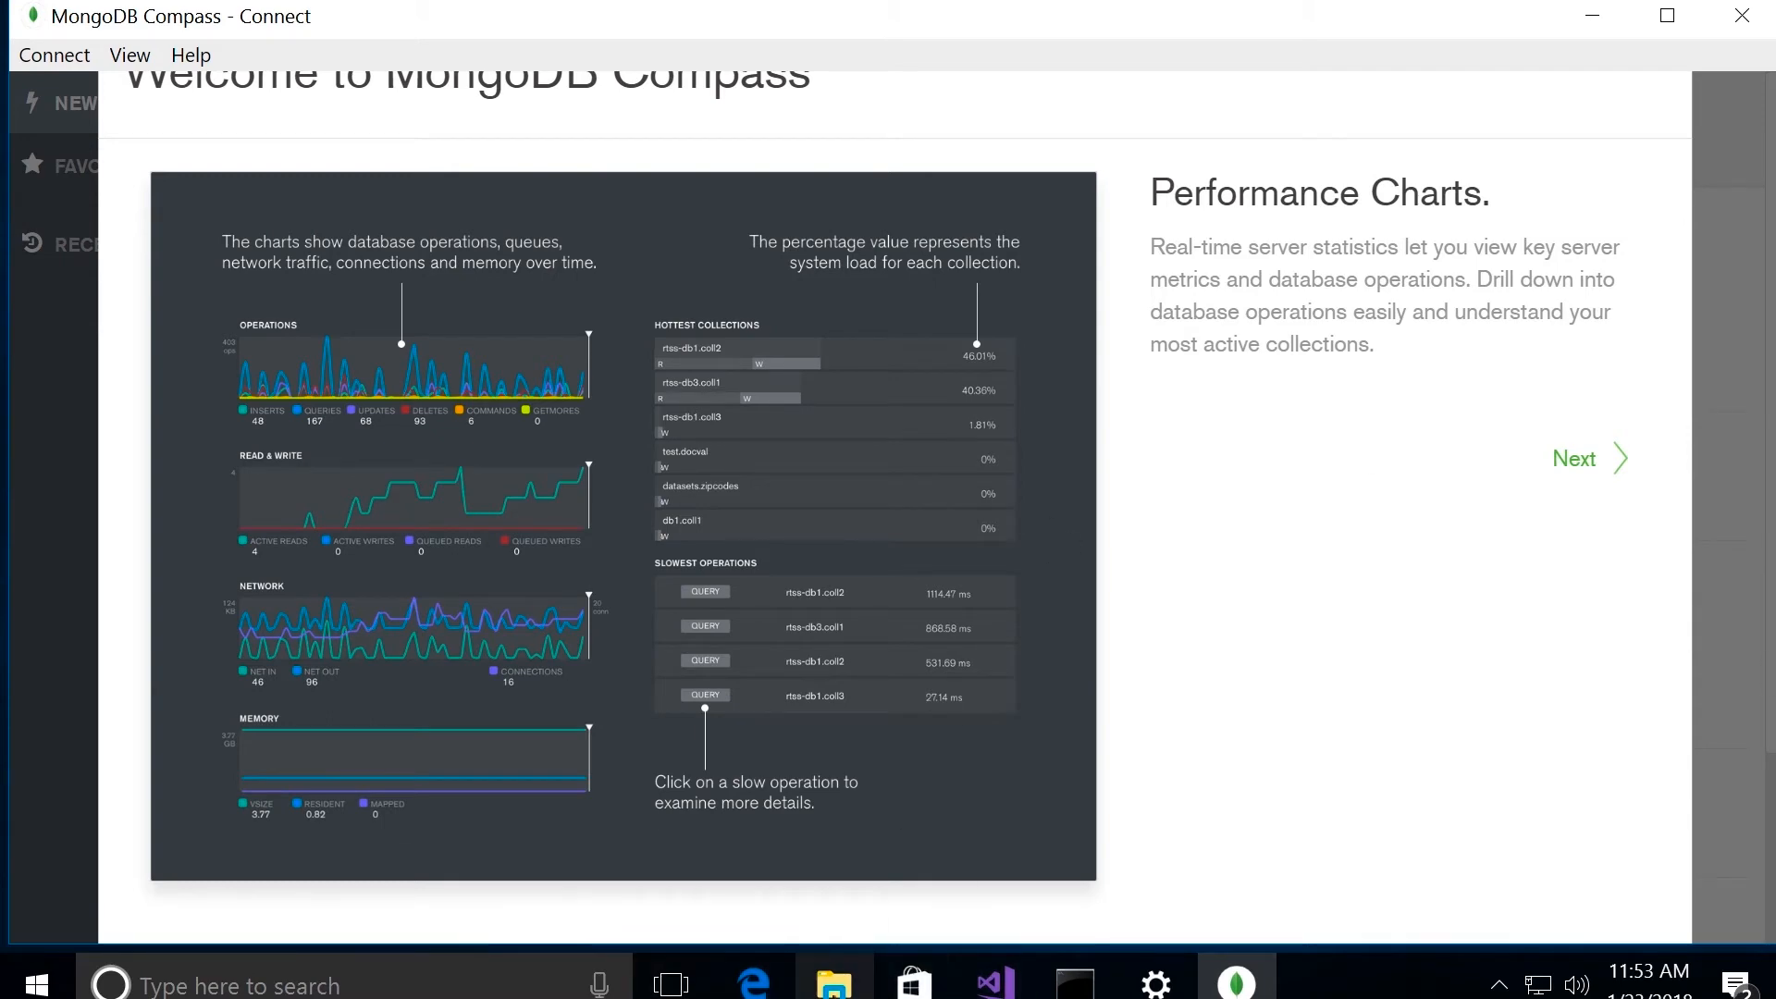
# Step: Switch to File Explorer, open C:\Program Files\MongoDB\Server\3.6\bin with the mongod application, and select the folder's full path
pyautogui.click(834, 983)
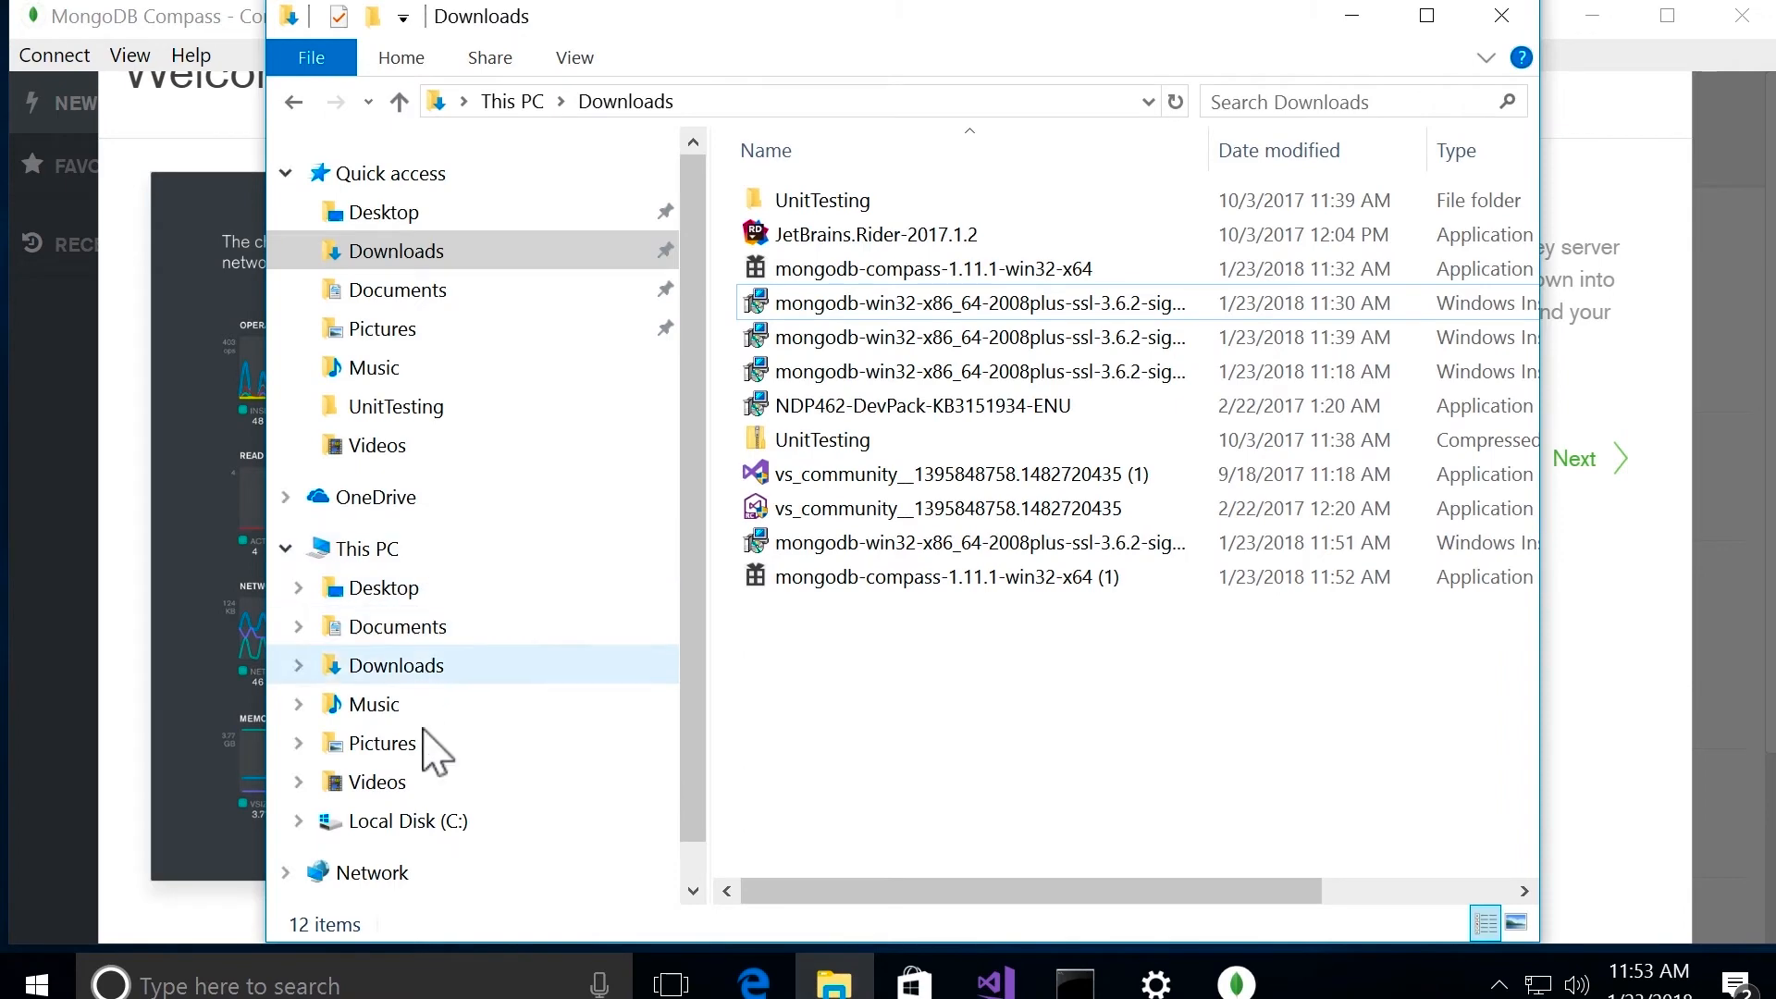
pyautogui.click(406, 826)
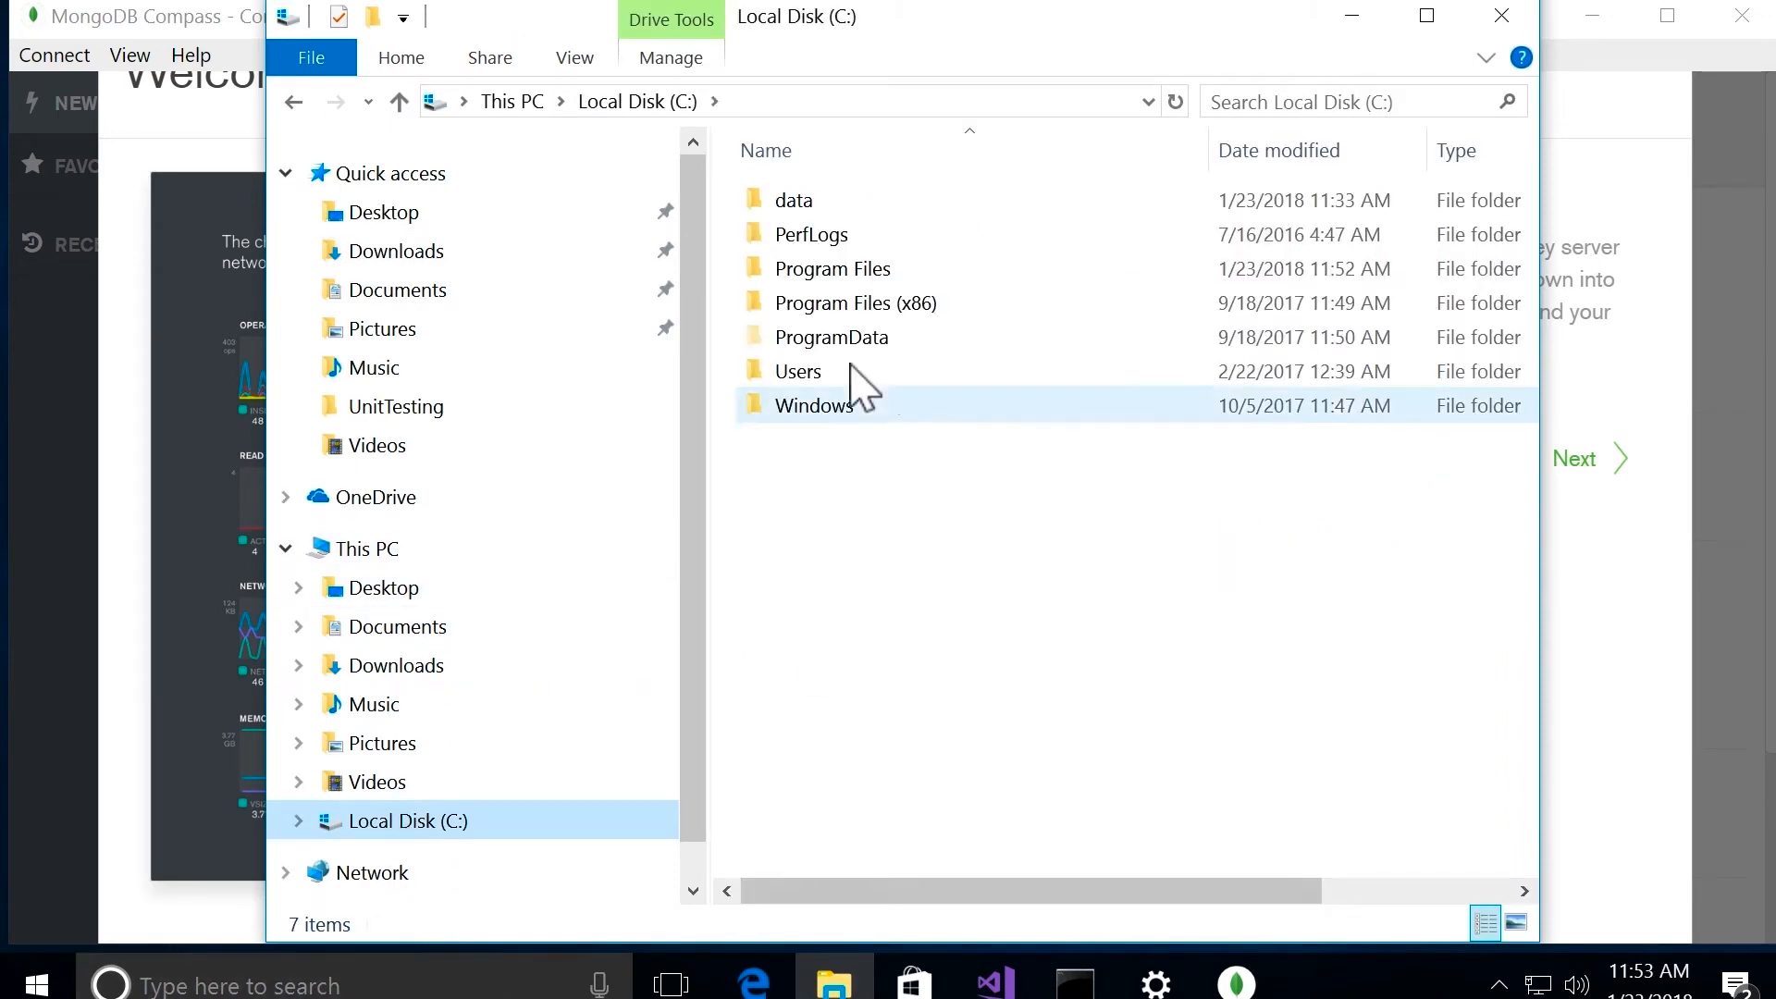
pyautogui.doubleClick(906, 273)
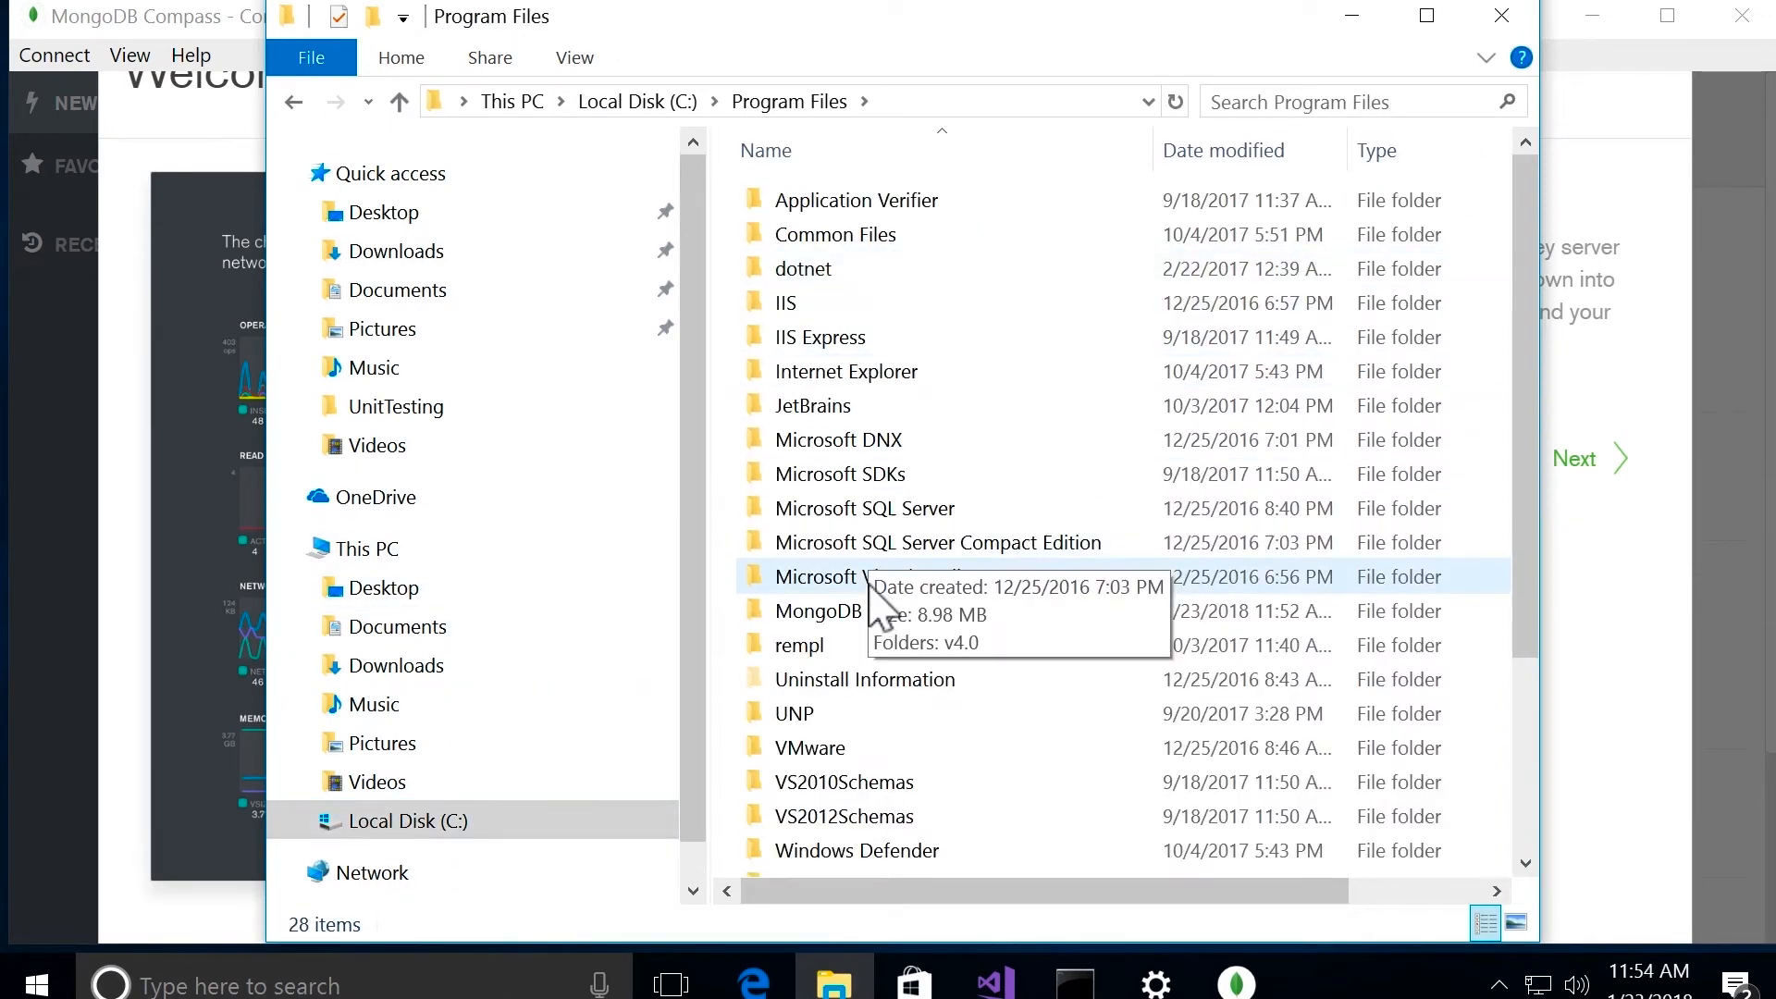
pyautogui.click(983, 623)
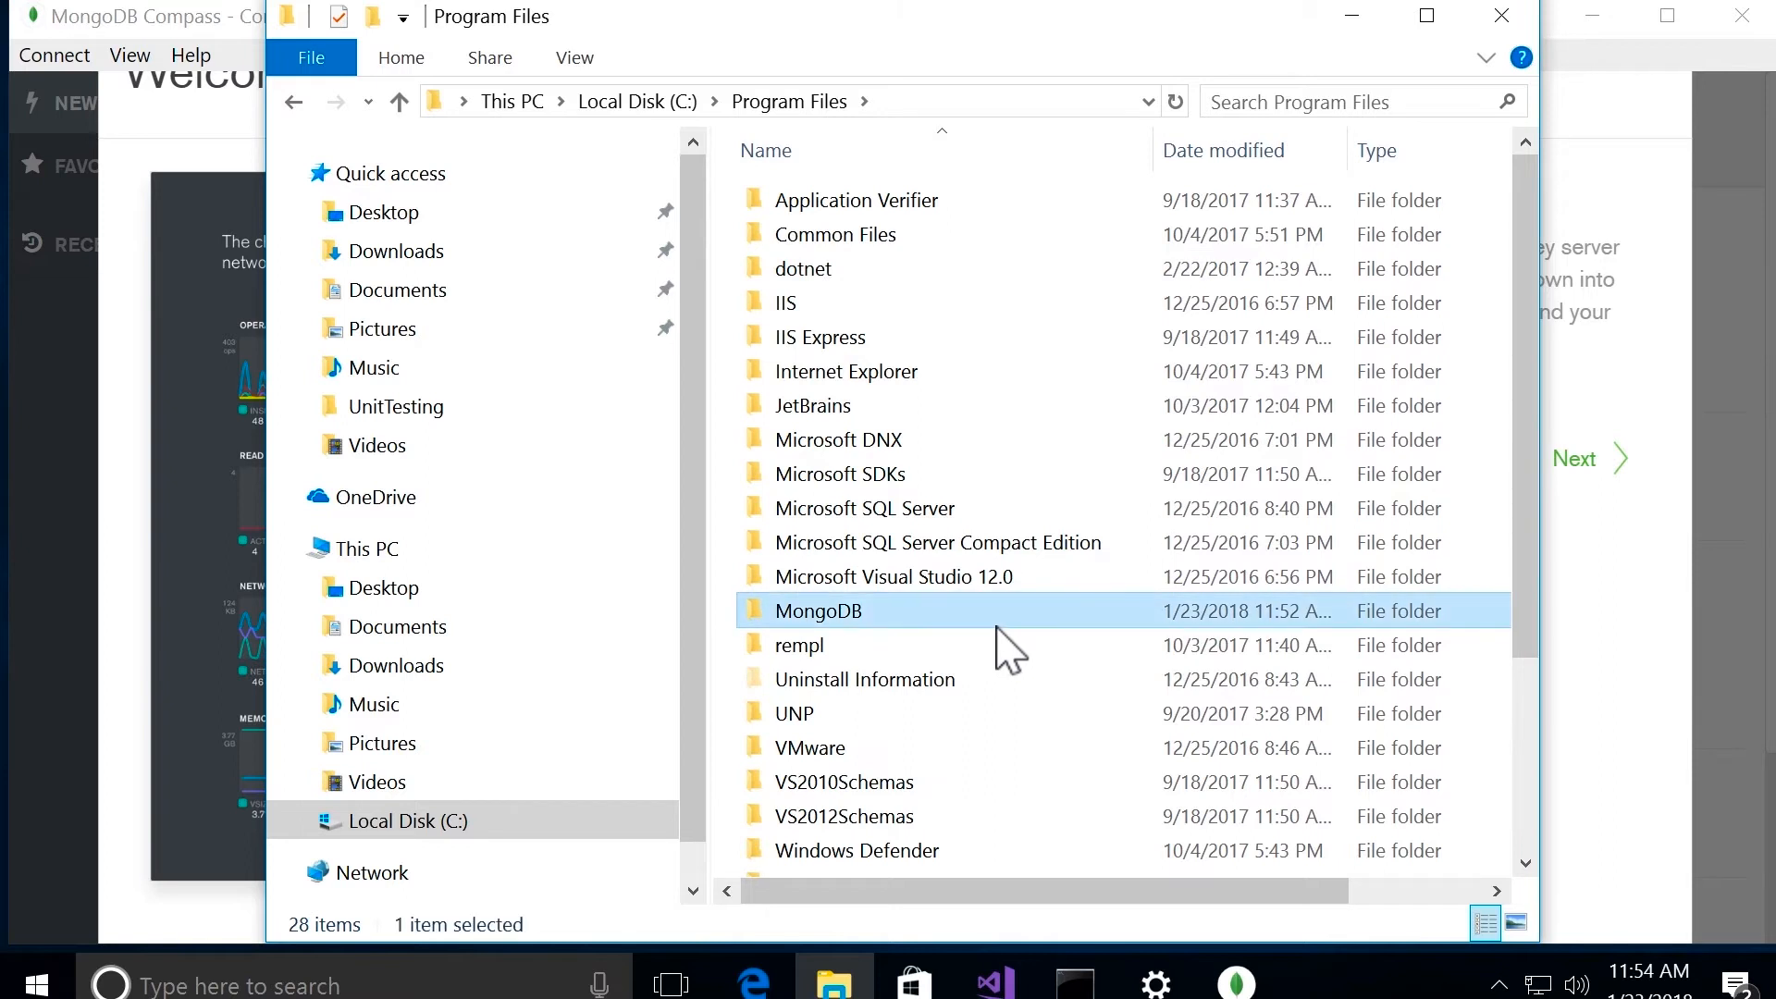
pyautogui.doubleClick(999, 625)
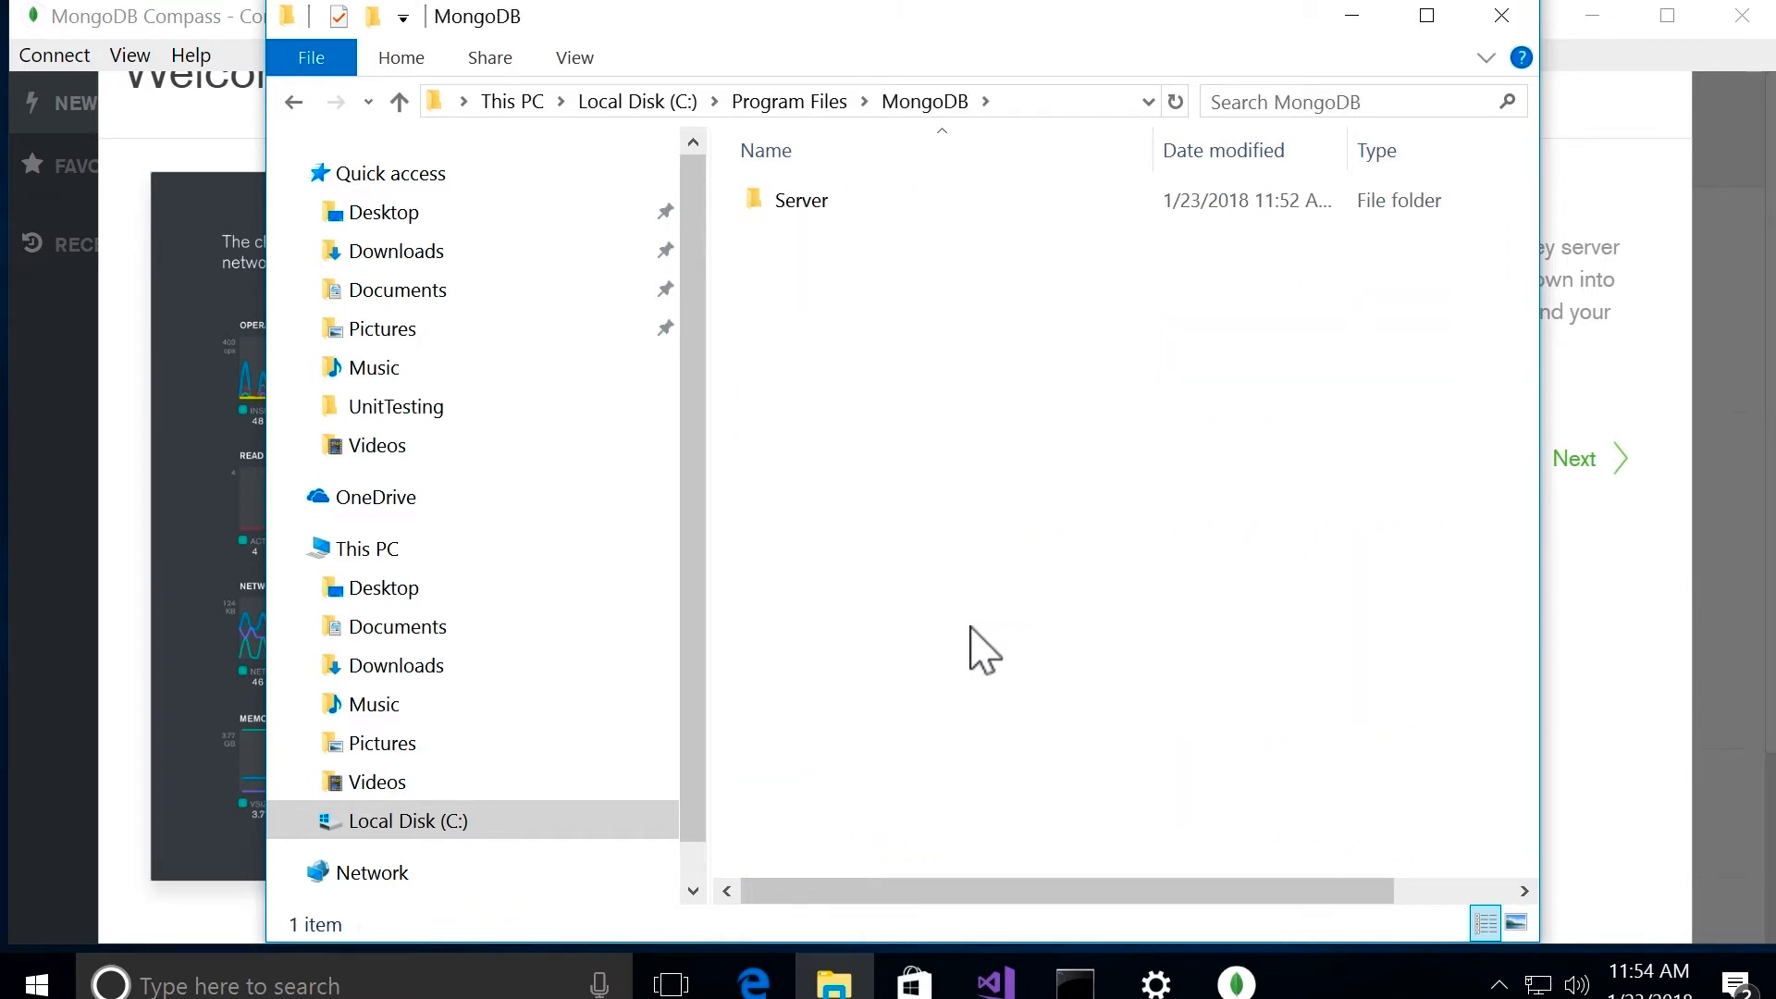
pyautogui.doubleClick(904, 202)
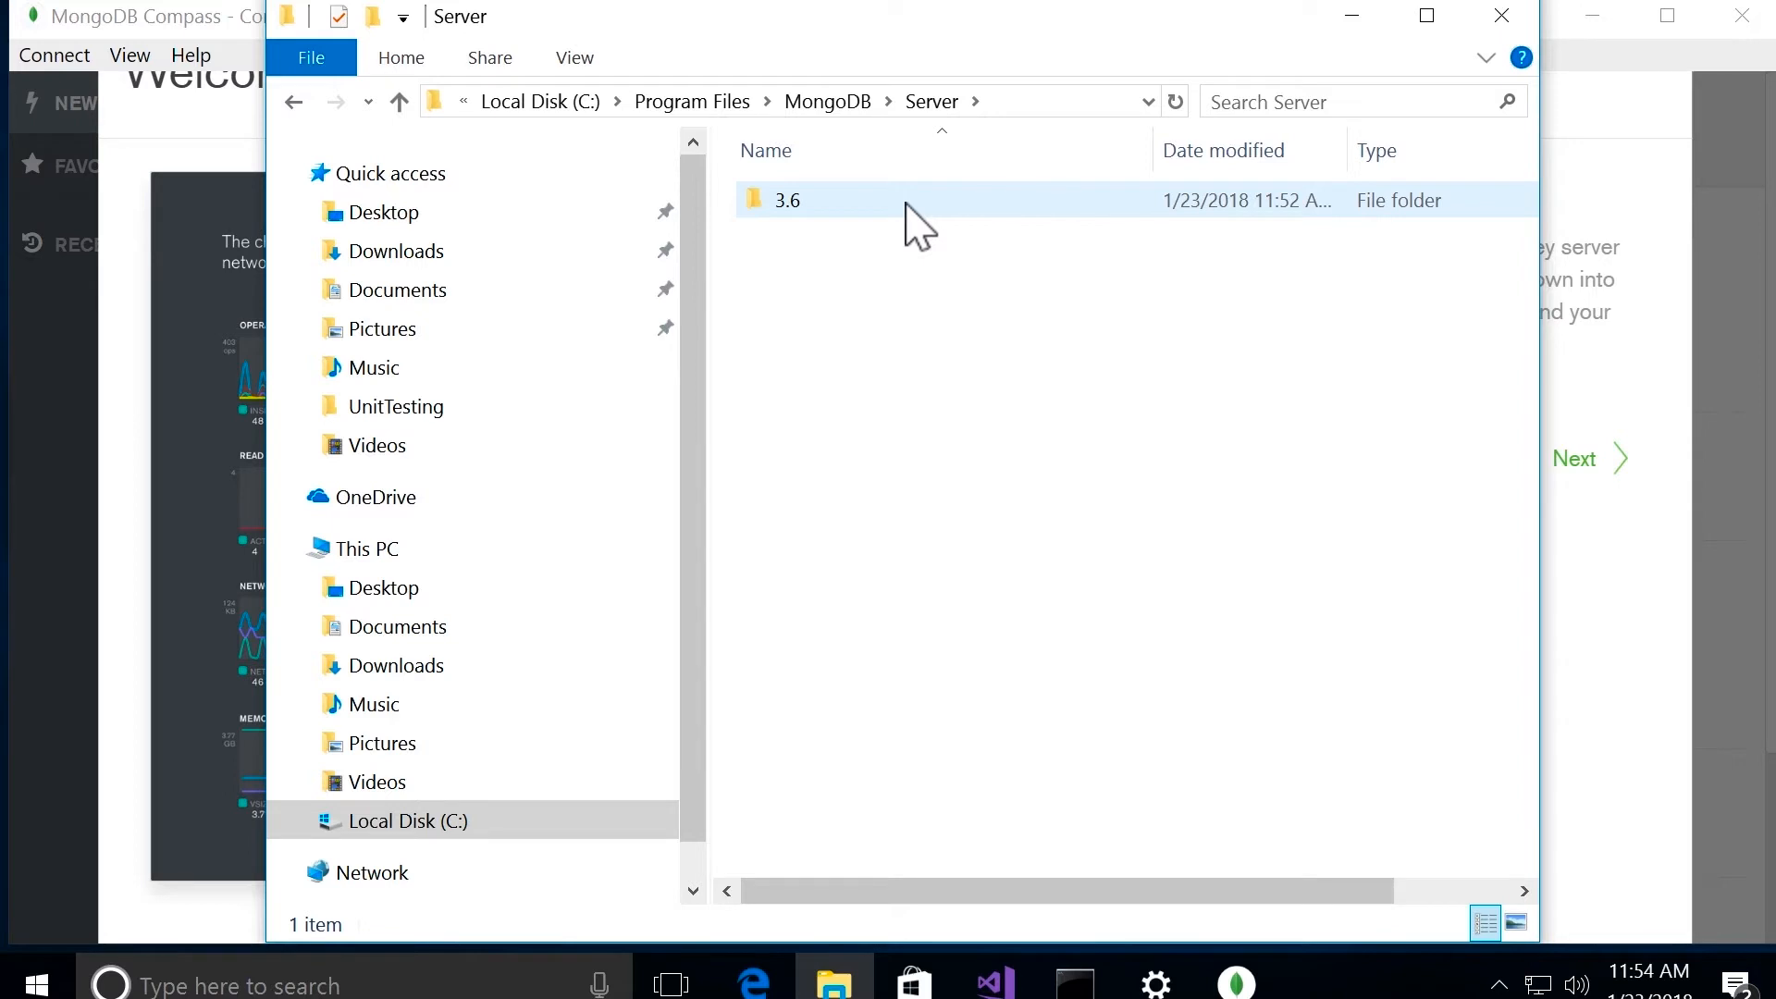
pyautogui.doubleClick(920, 203)
pyautogui.doubleClick(942, 203)
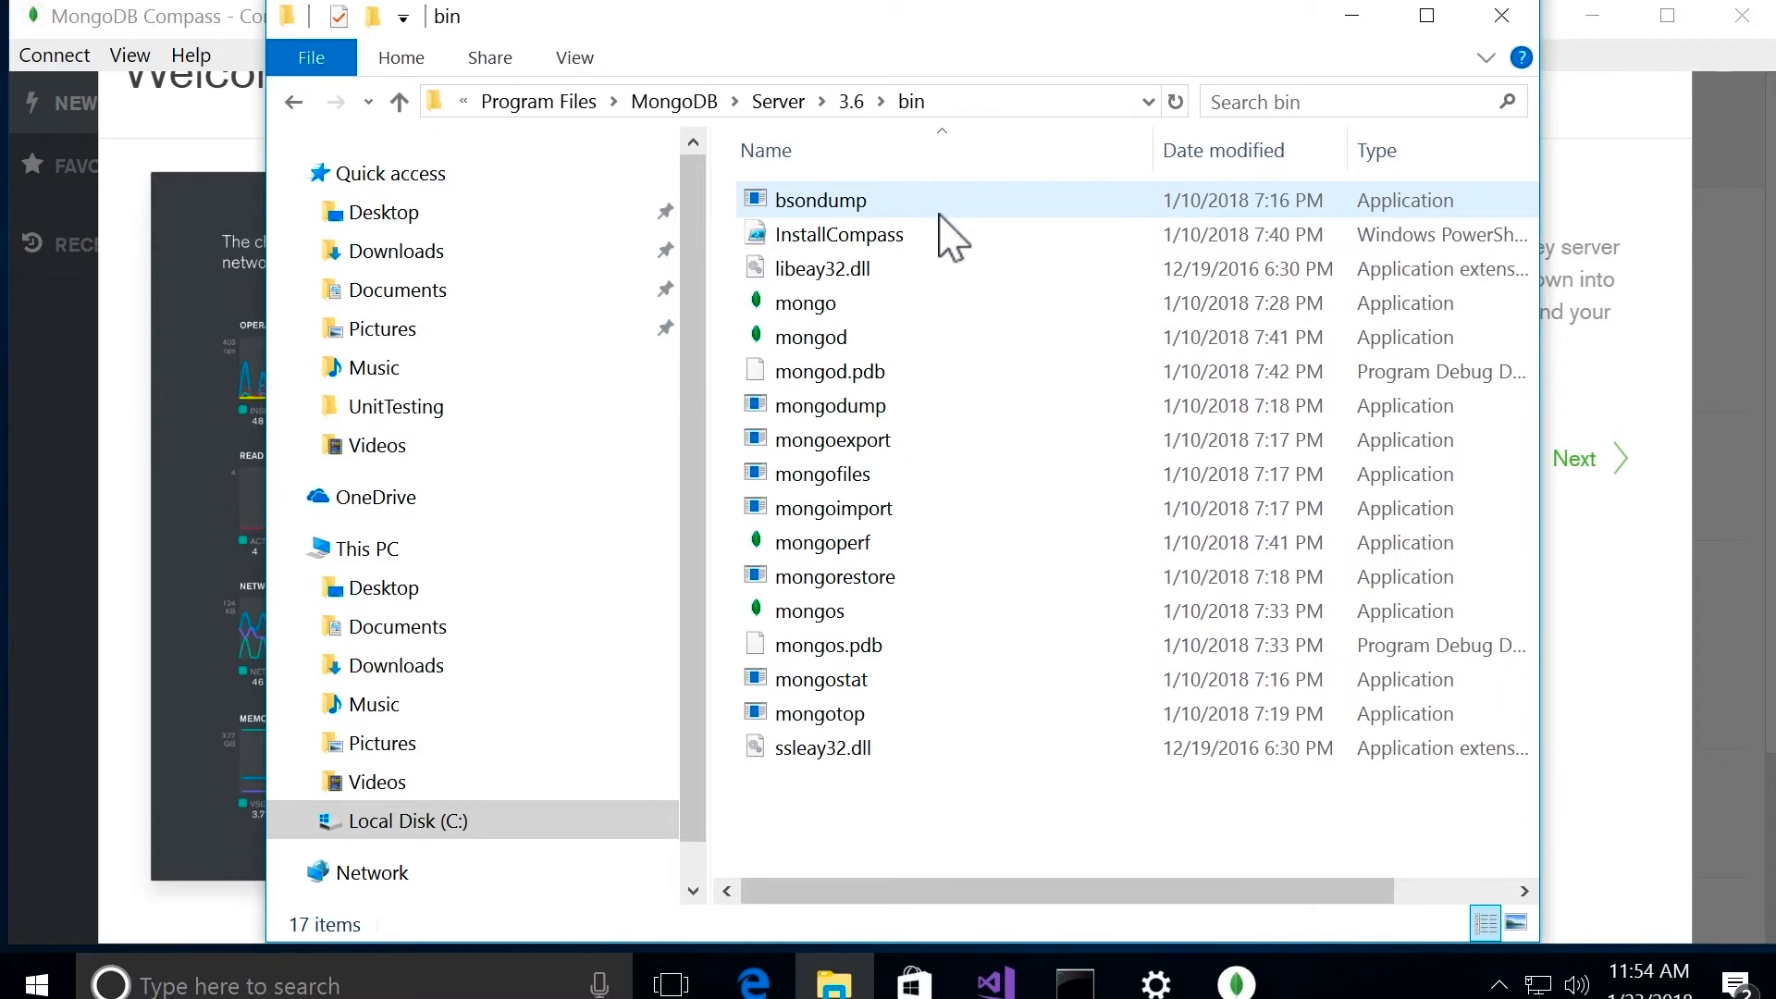
pyautogui.click(945, 346)
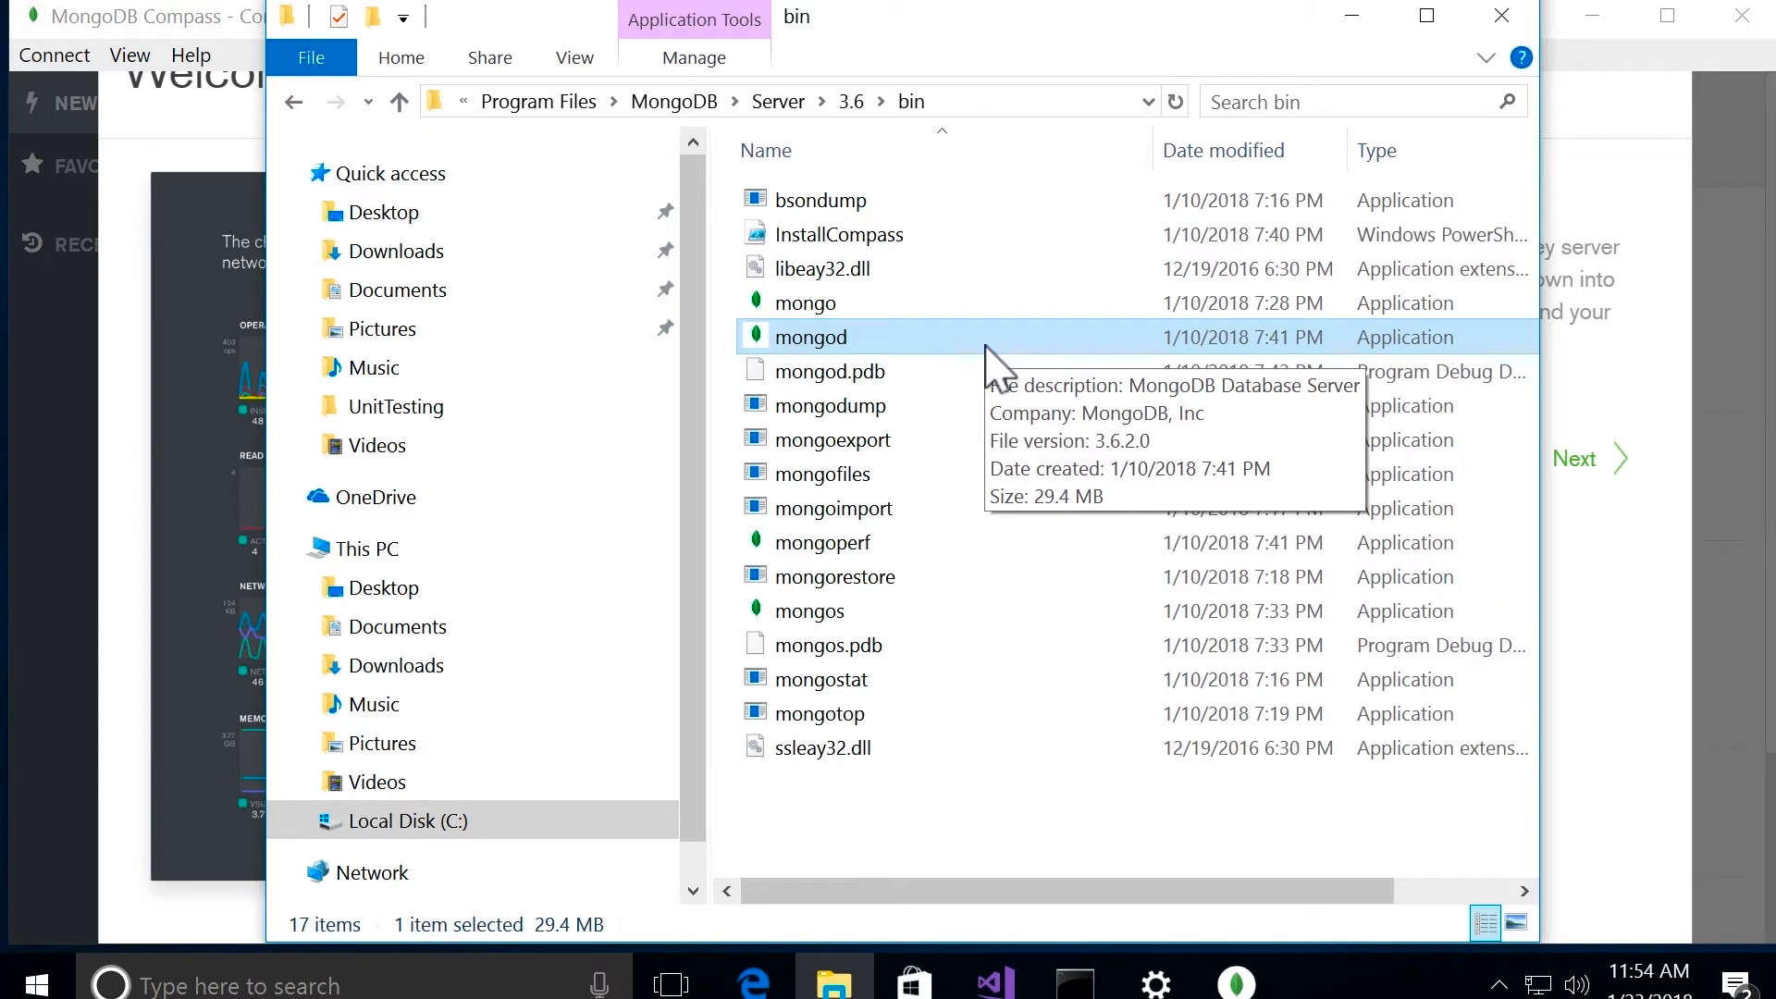
pyautogui.click(965, 95)
pyautogui.hotkey('ctrl', 'c')
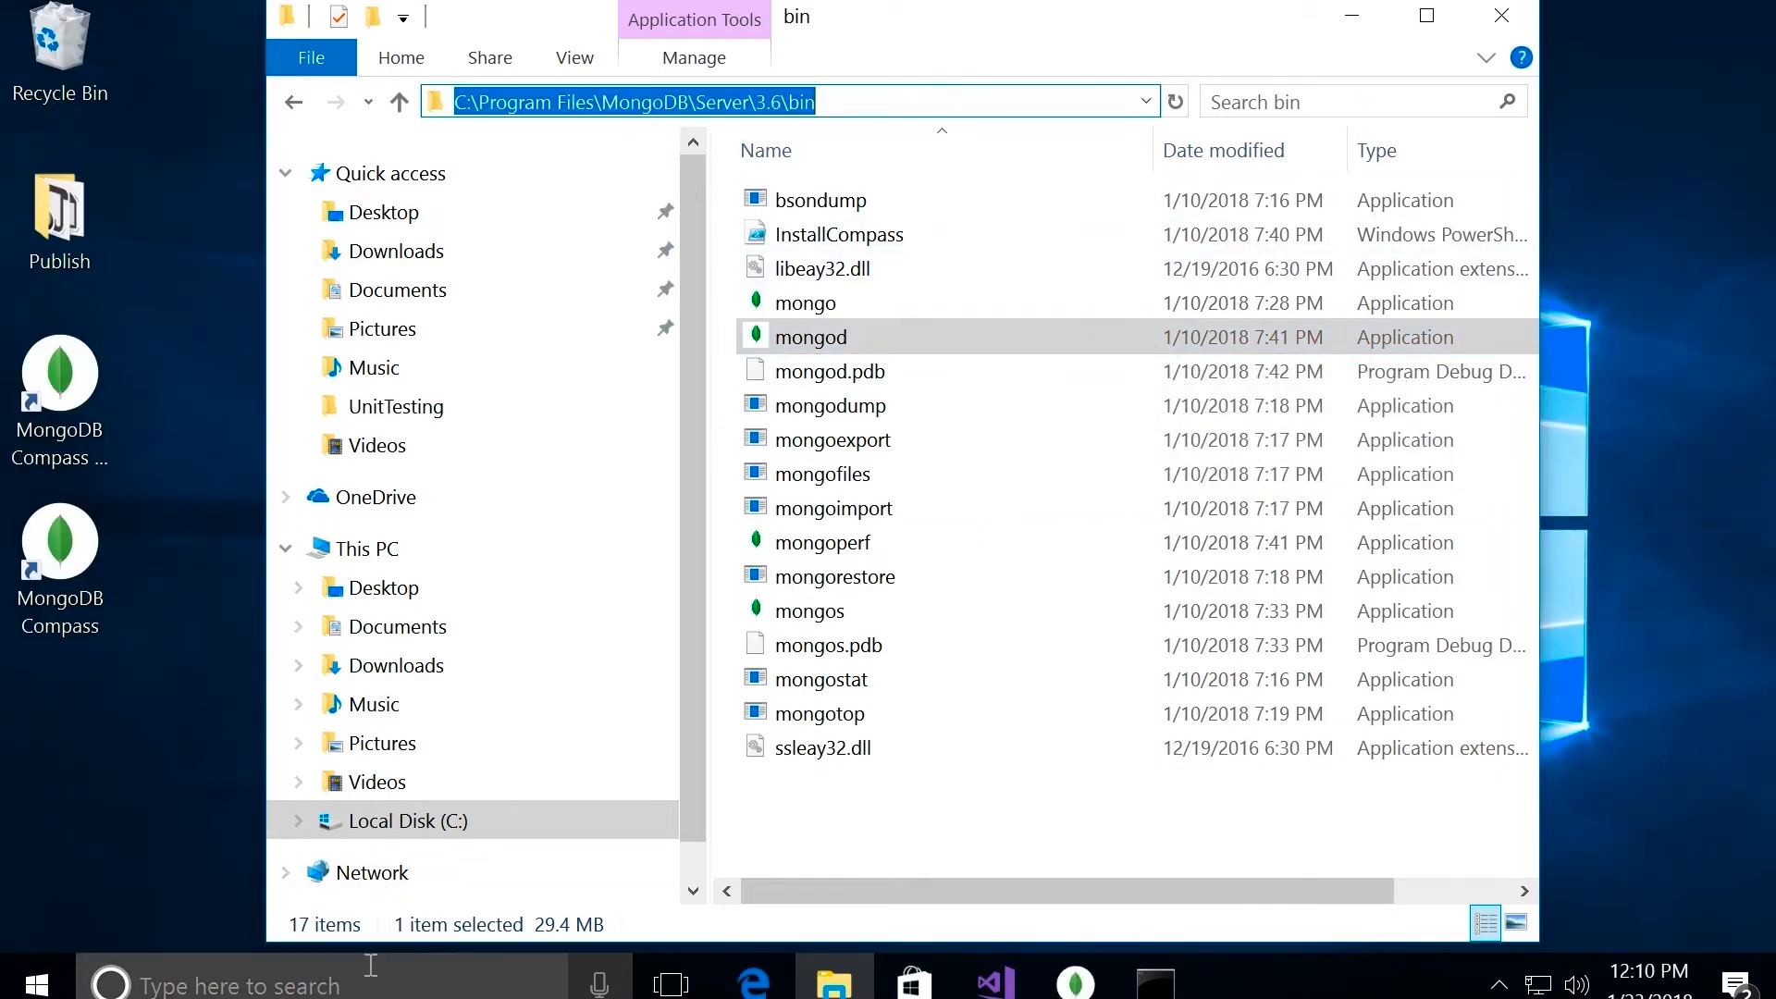
# Step: Search Windows for "advanced" and open View advanced system settings
pyautogui.click(354, 982)
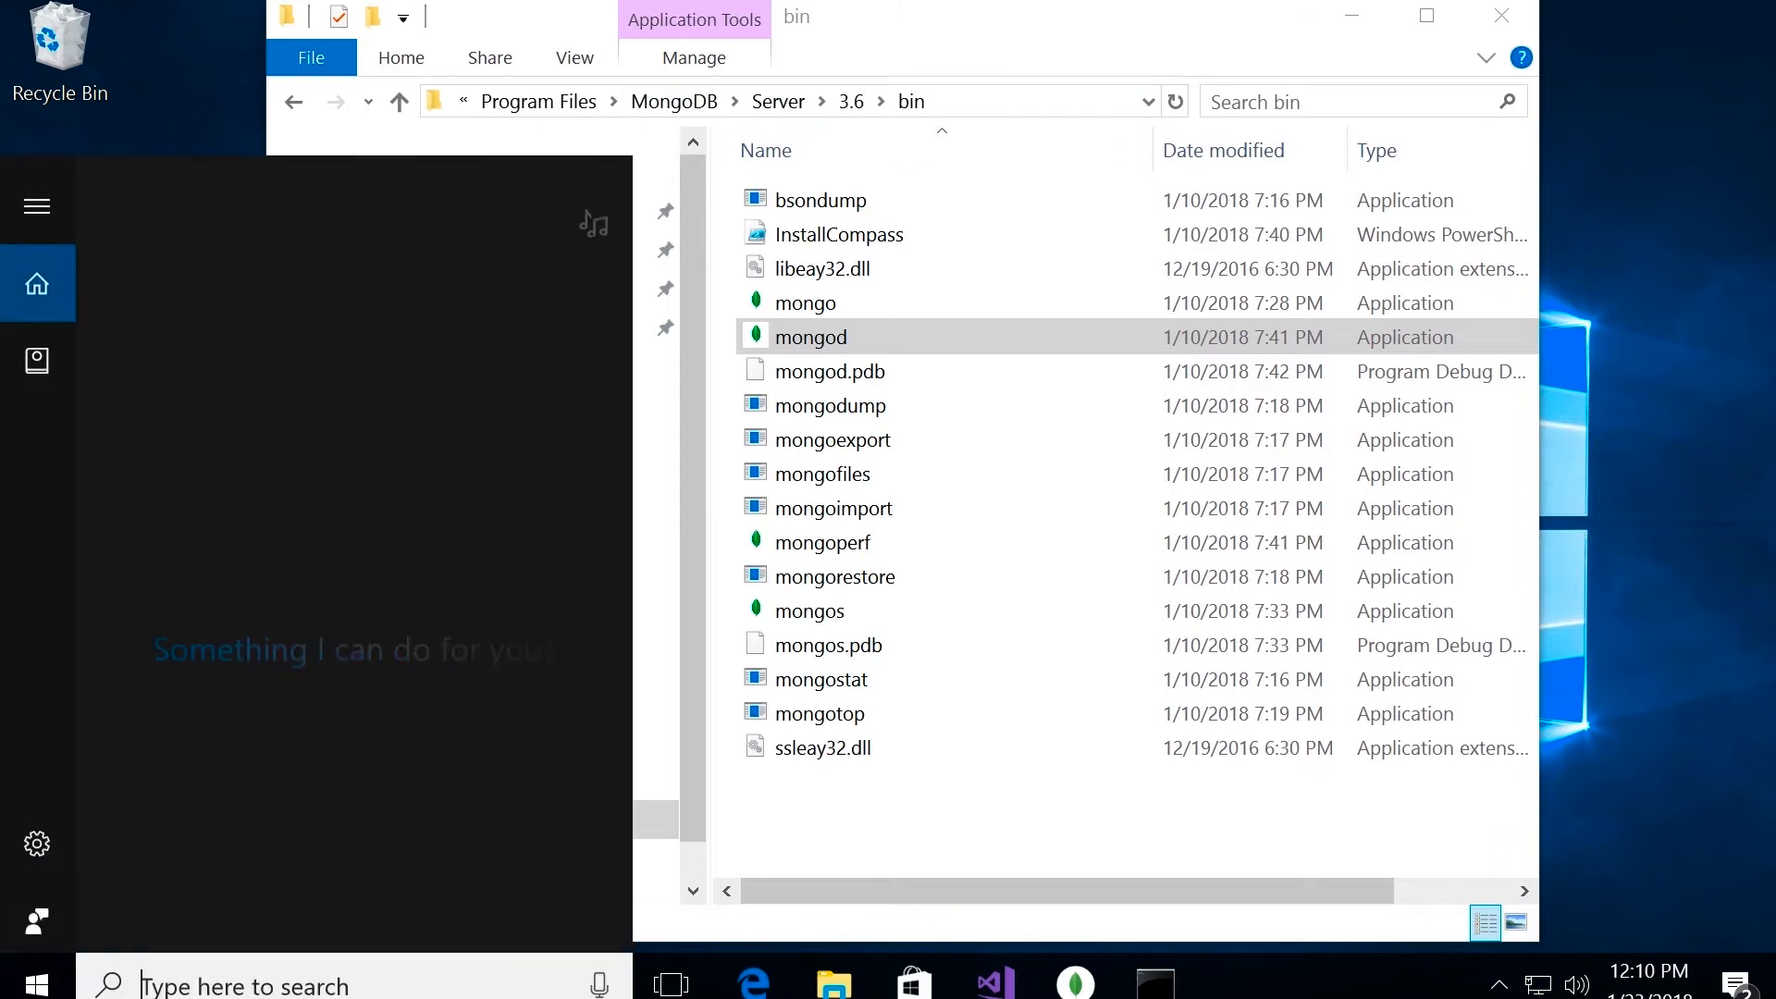
pyautogui.write('advanced')
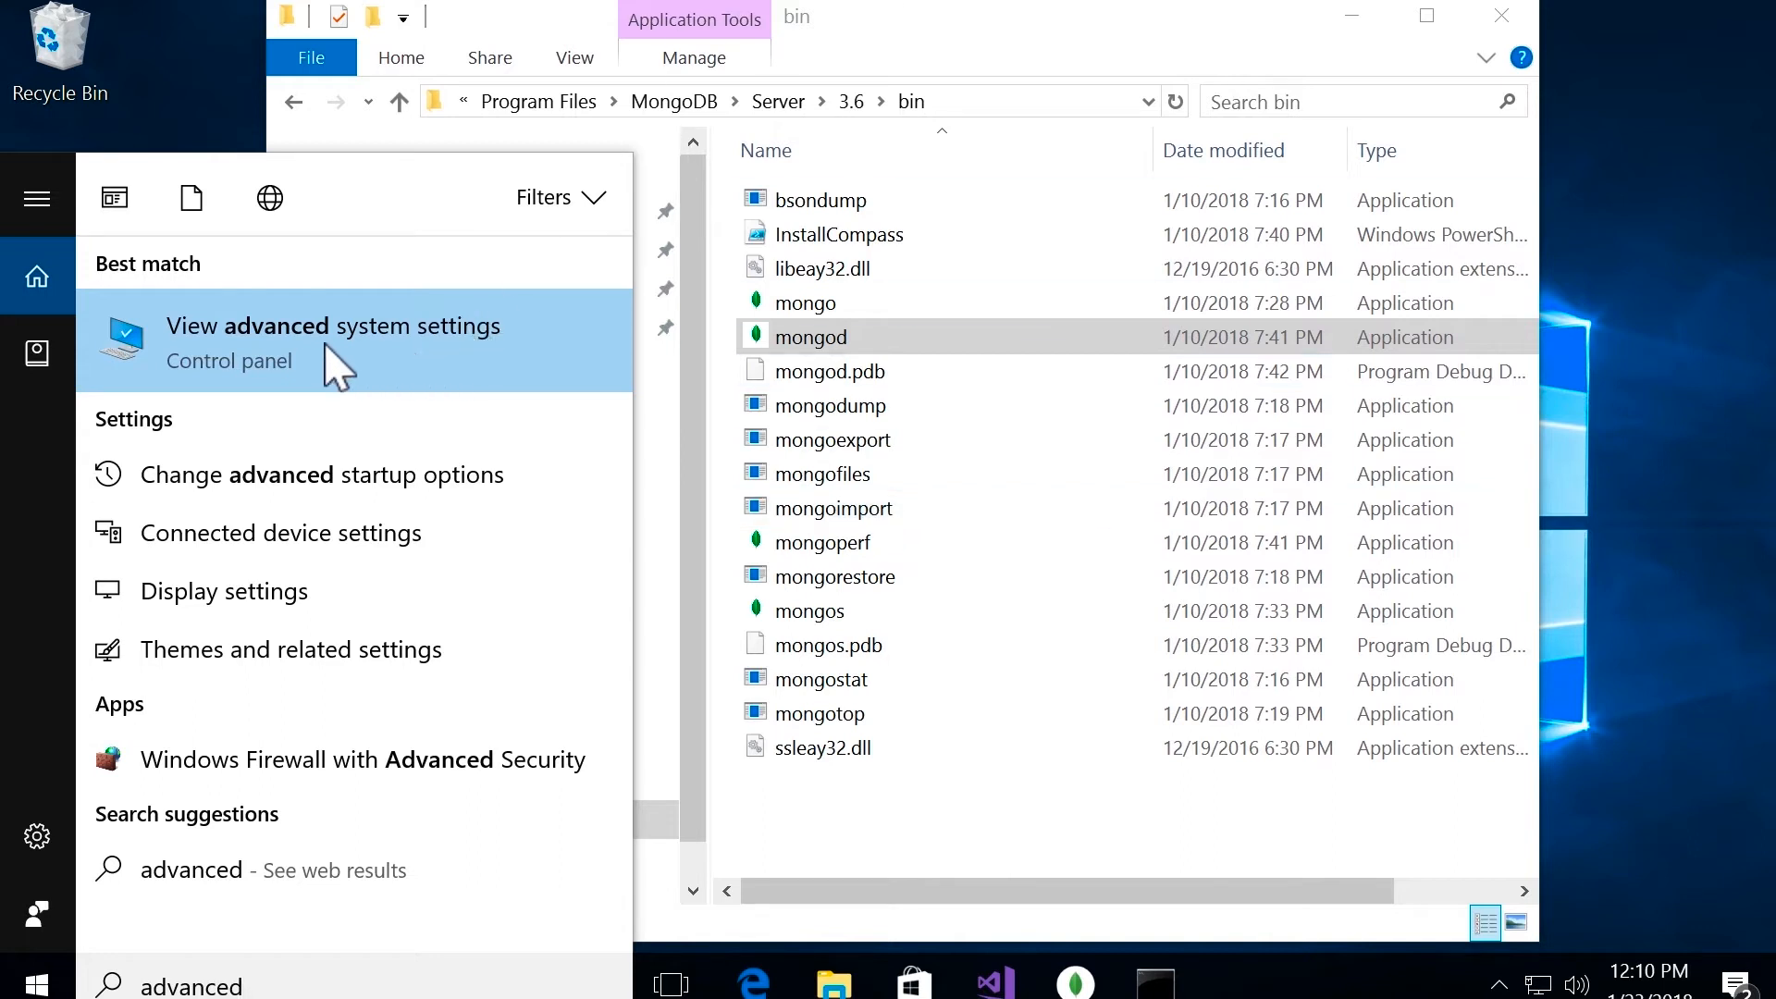
pyautogui.click(429, 365)
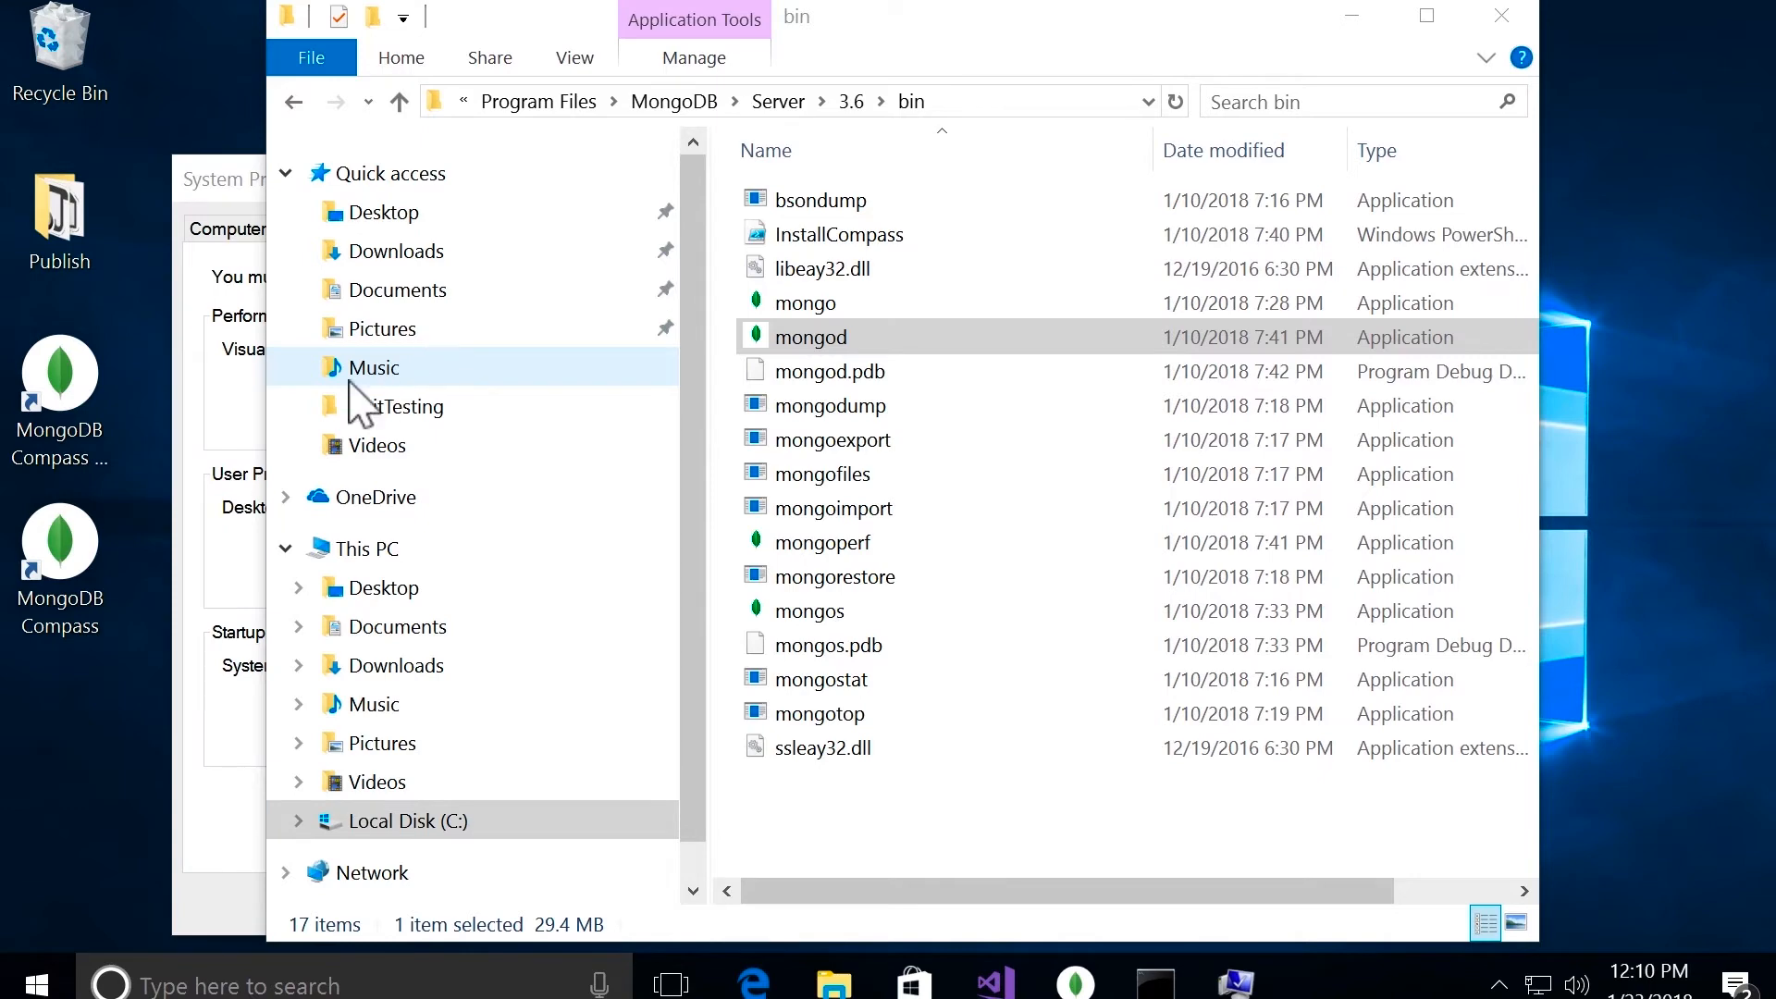
# Step: Bring System Properties to the front, move it clear of the desktop edge, and open the environment variables
pyautogui.click(204, 514)
pyautogui.moveTo(487, 185); pyautogui.dragTo(894, 28)
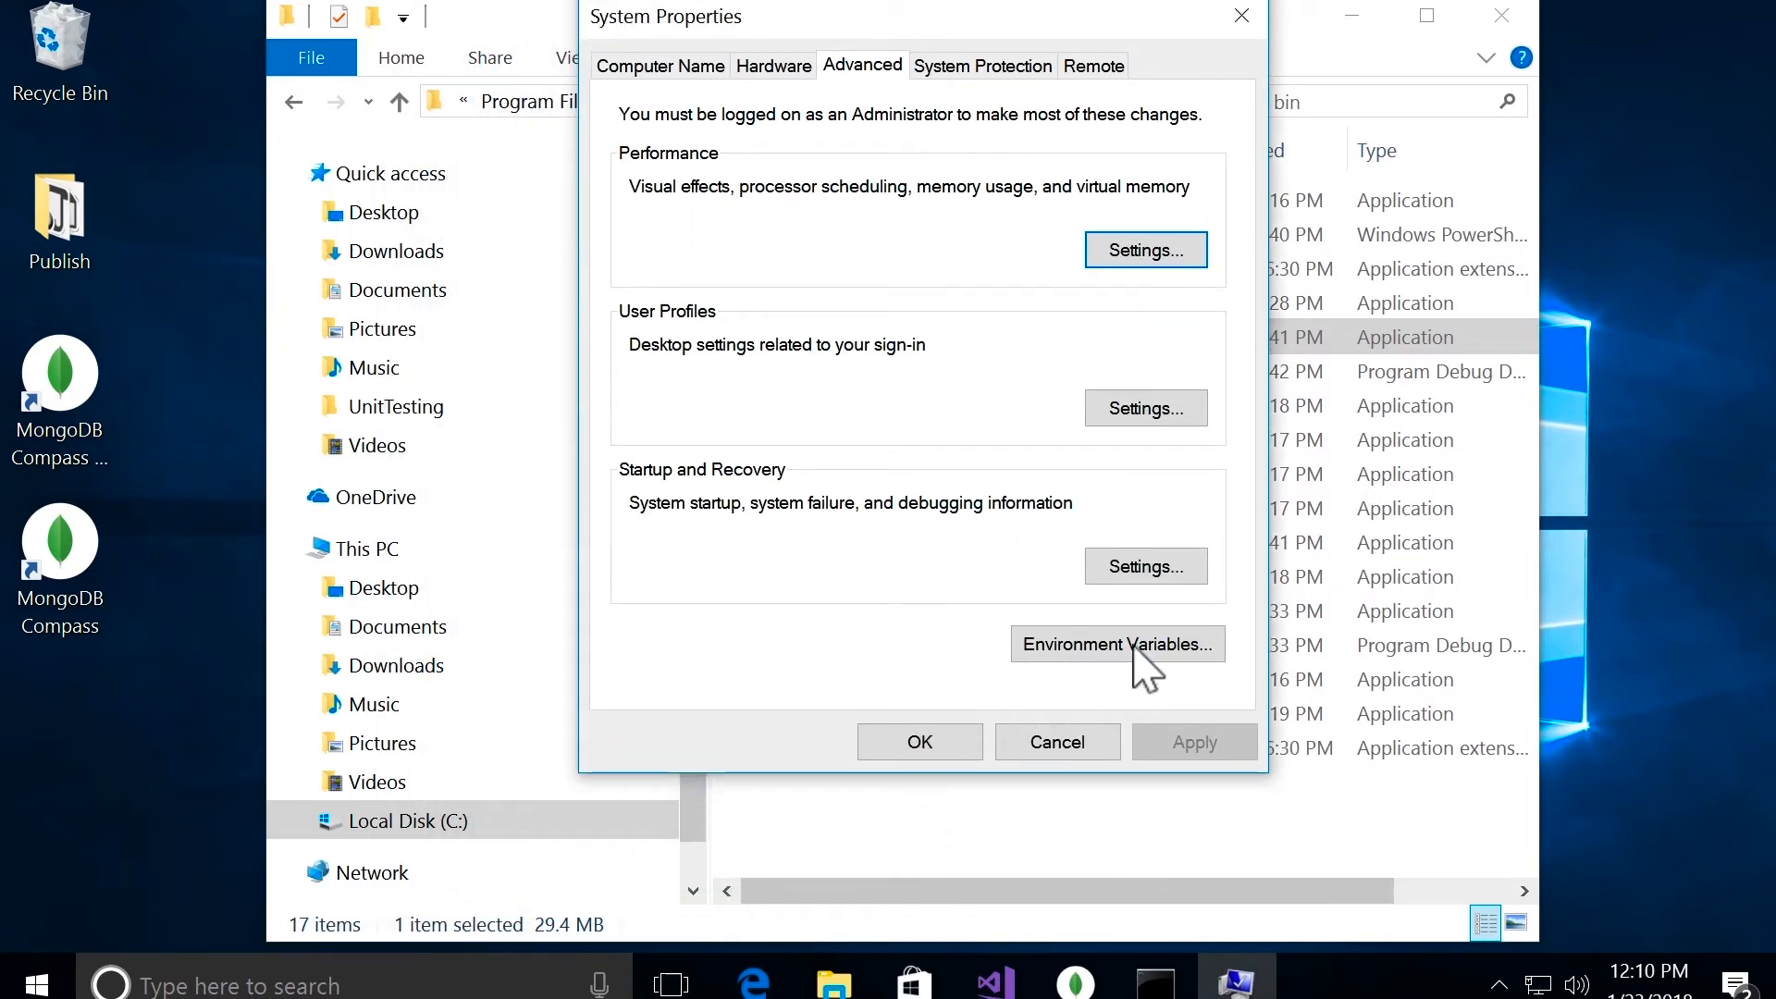
pyautogui.click(1176, 652)
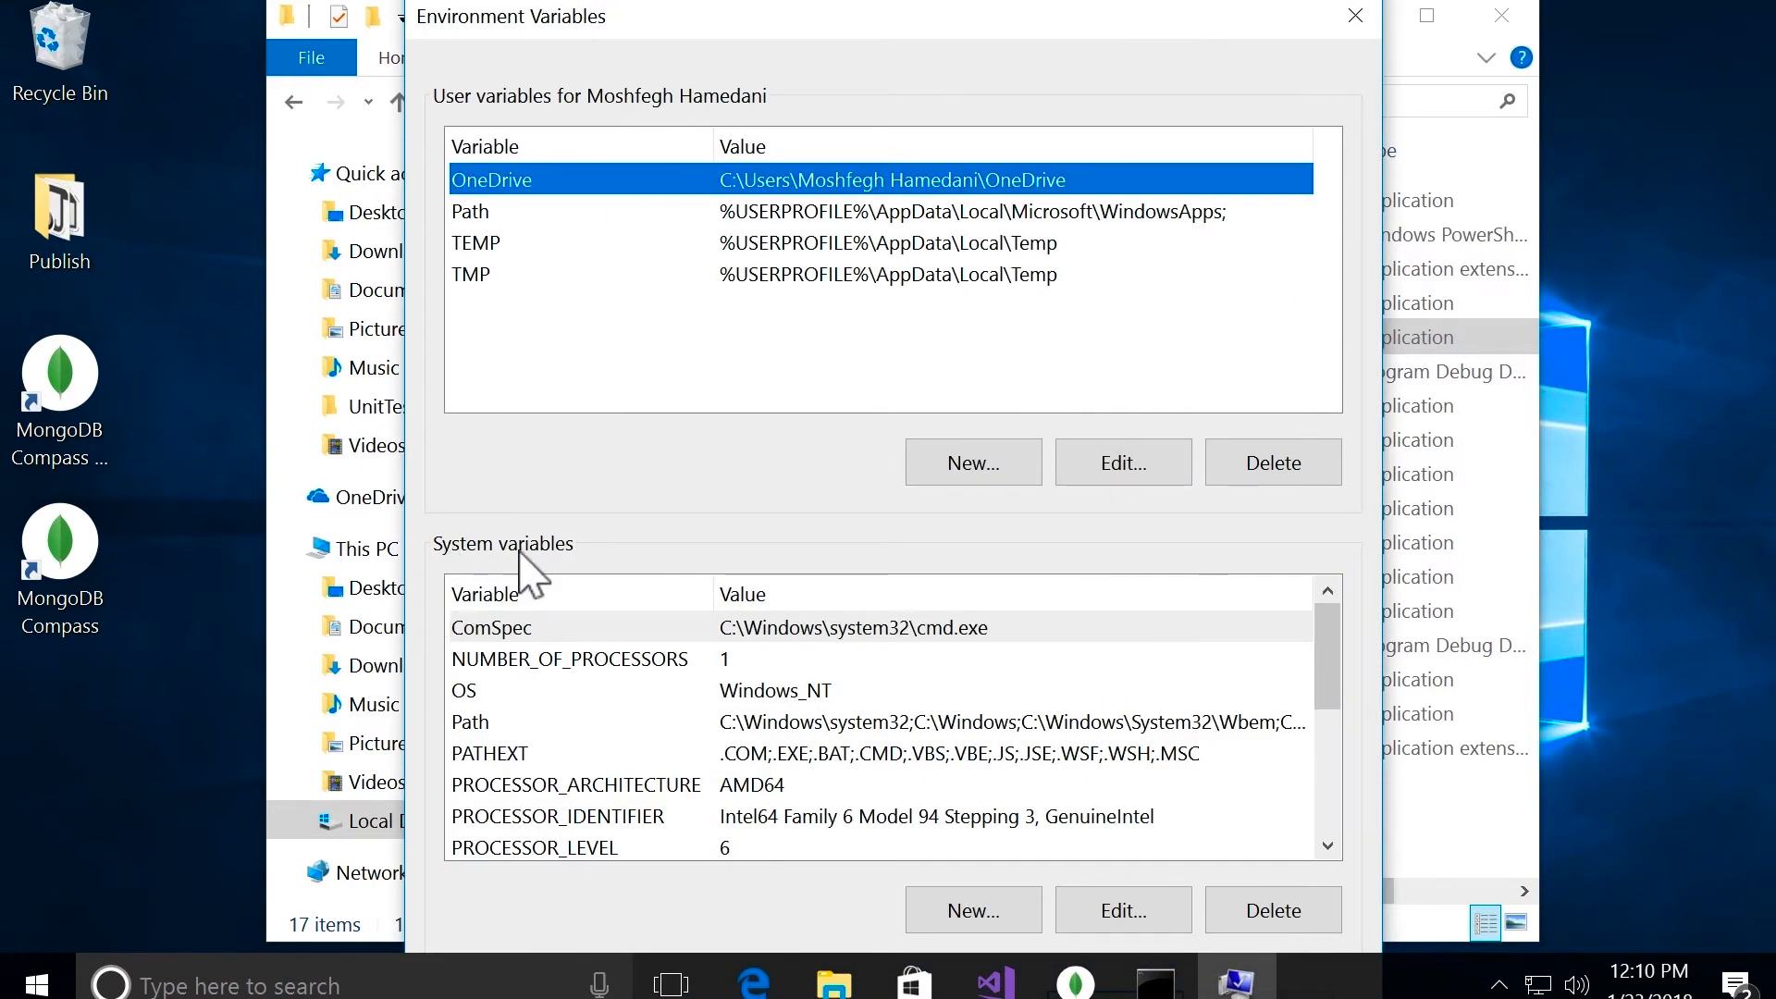
# Step: Add C:\Program Files\MongoDB\Server\3.6\bin to the system Path variable and confirm all the settings dialogs
pyautogui.click(806, 721)
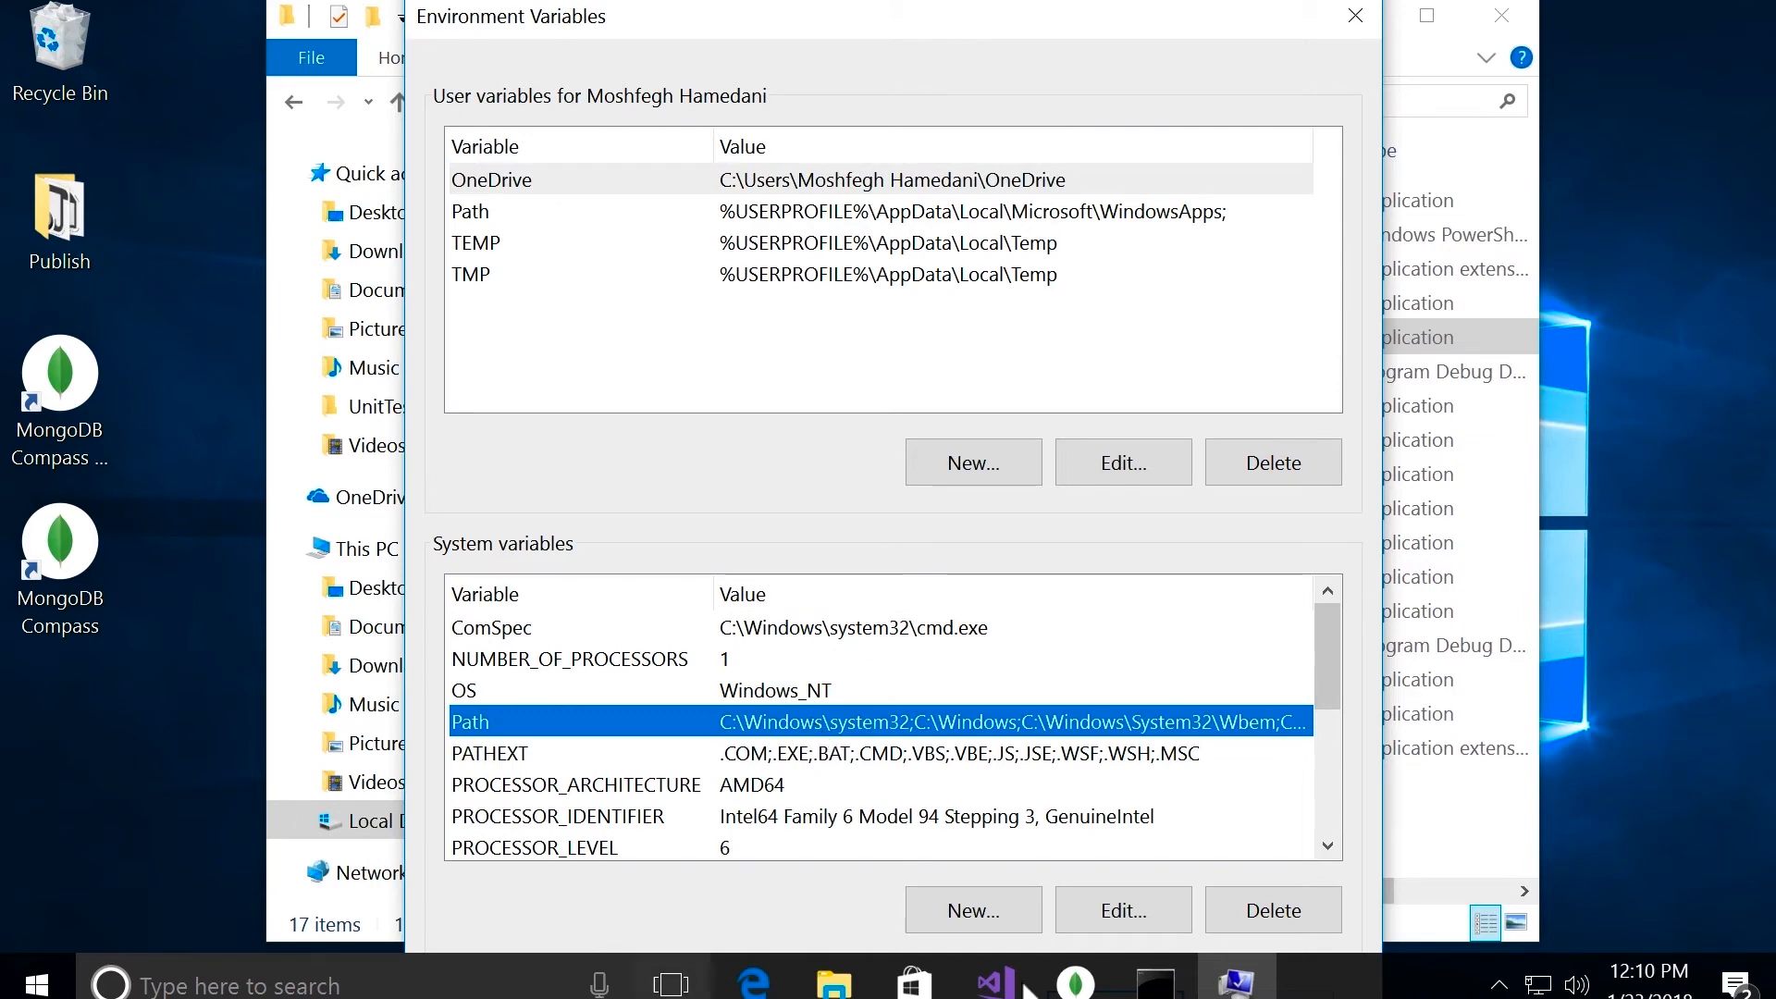
pyautogui.click(1113, 914)
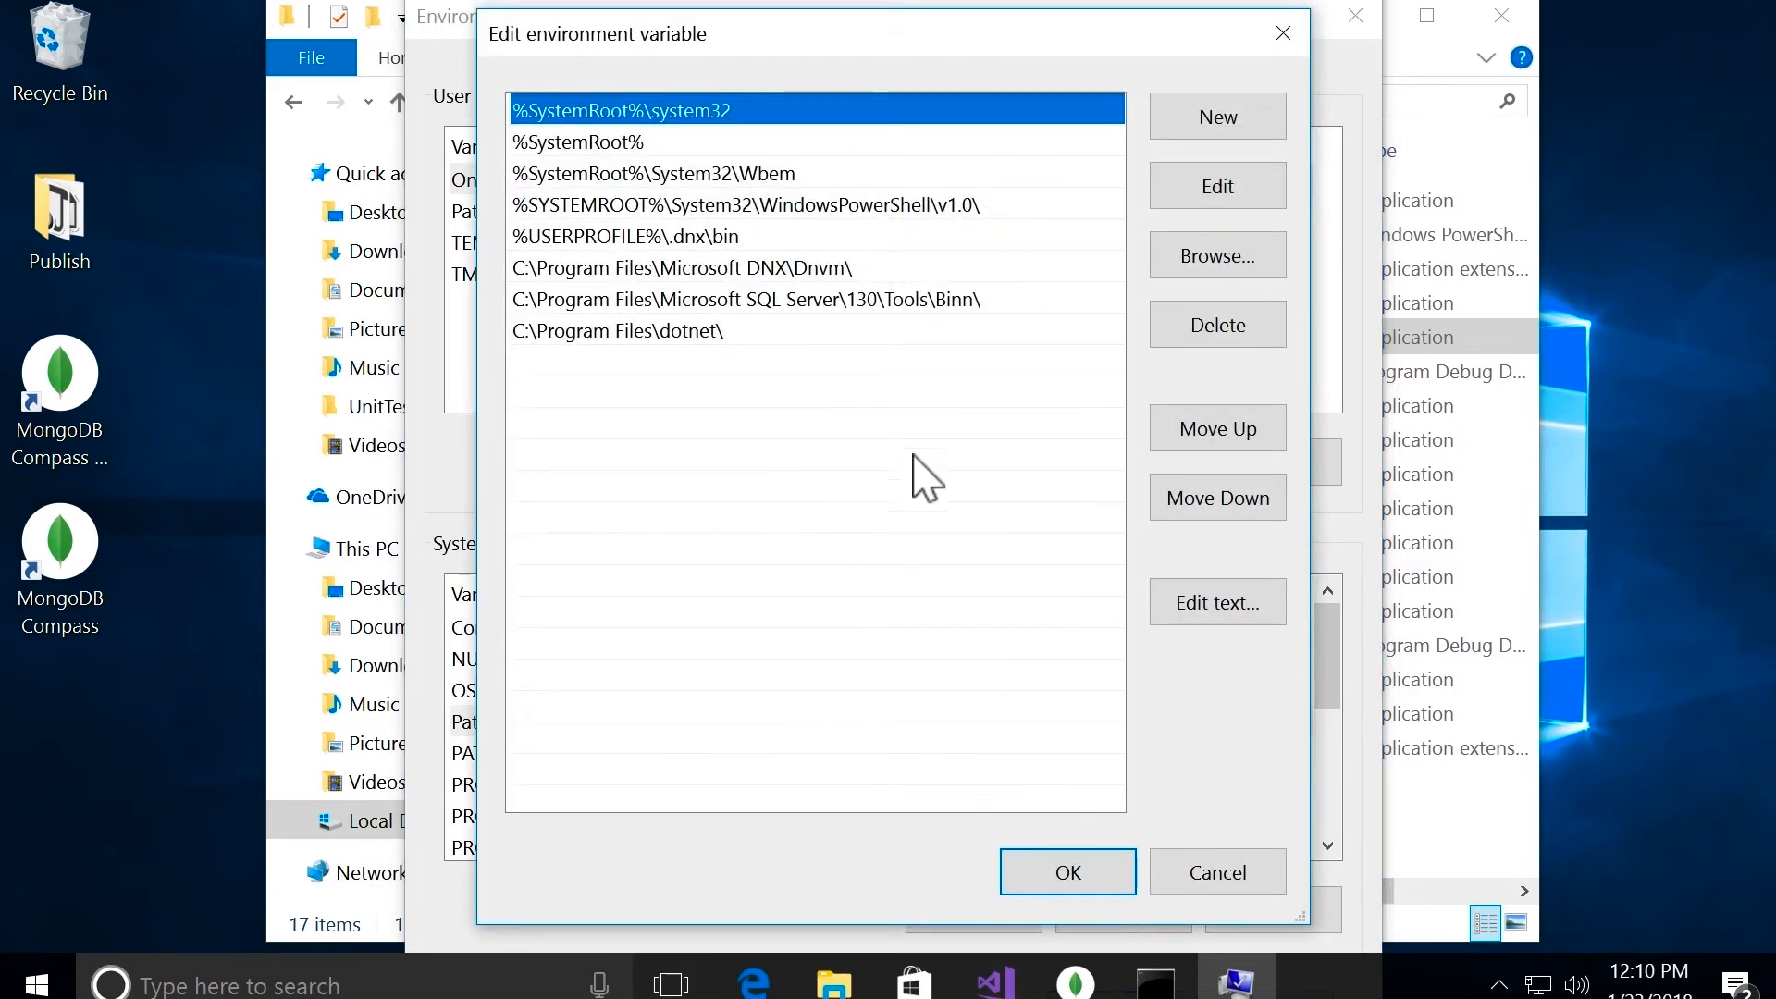
pyautogui.click(1238, 125)
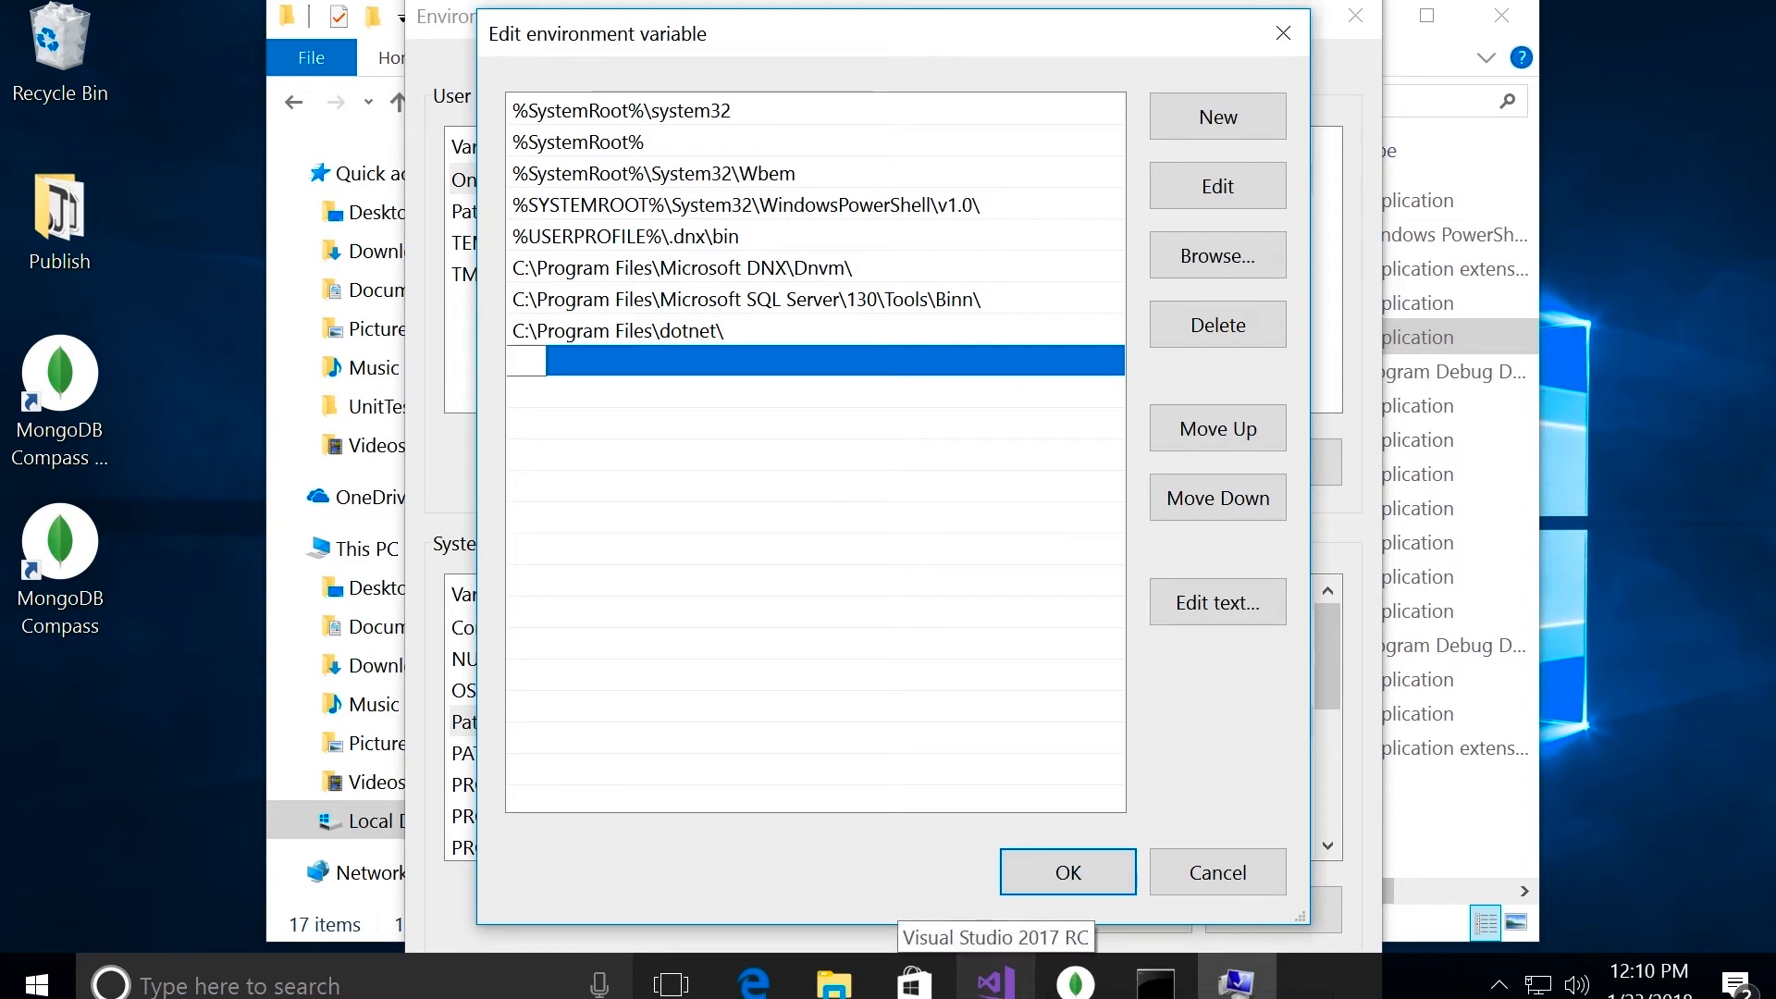
pyautogui.hotkey('ctrl', 'v')
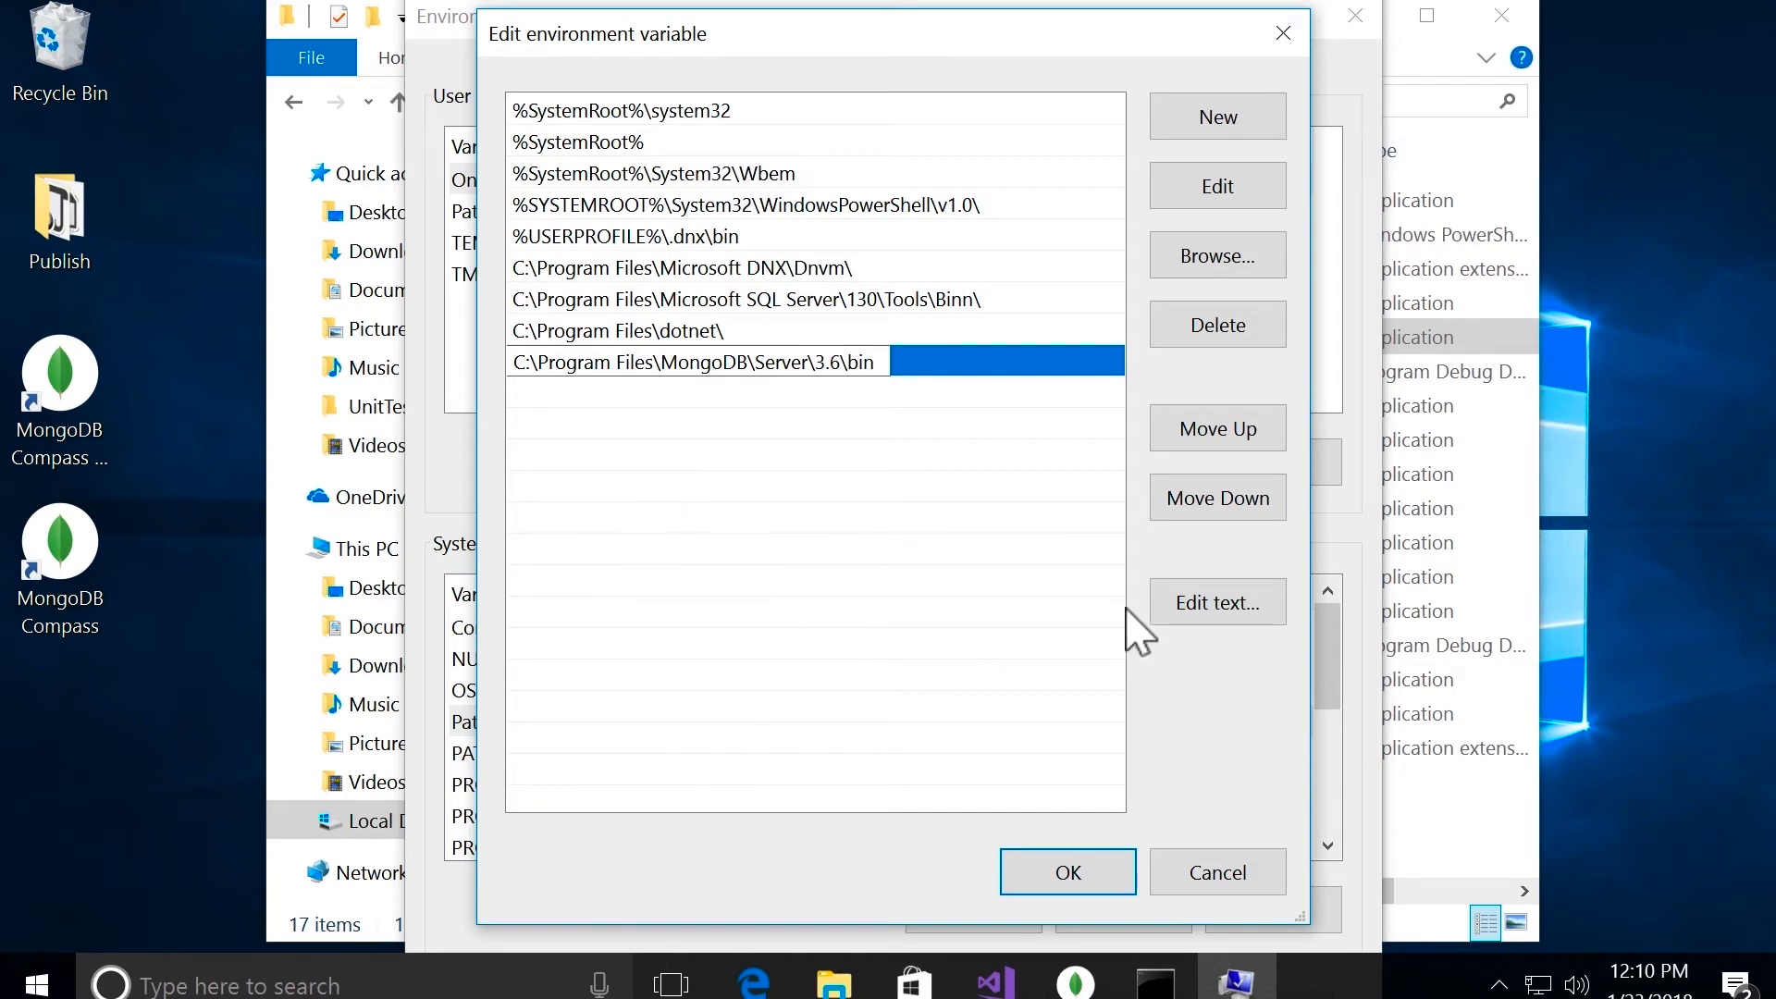
pyautogui.click(1089, 880)
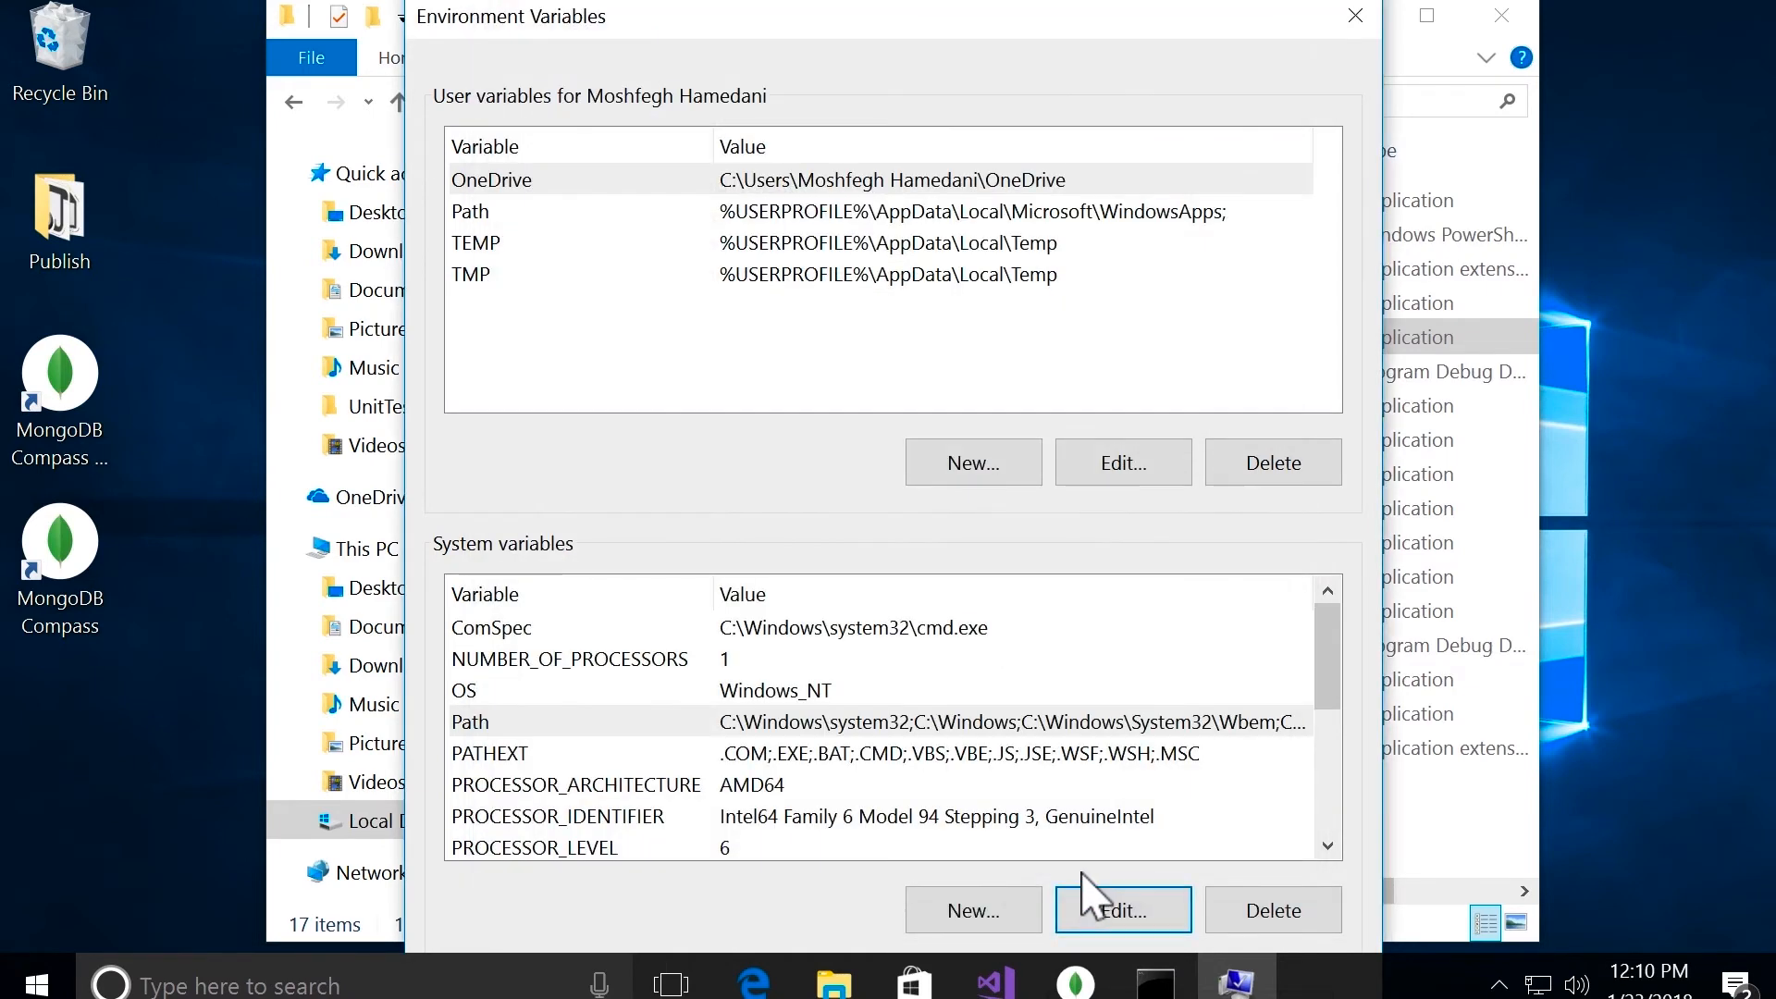
pyautogui.press('Tab')
pyautogui.press('Tab')
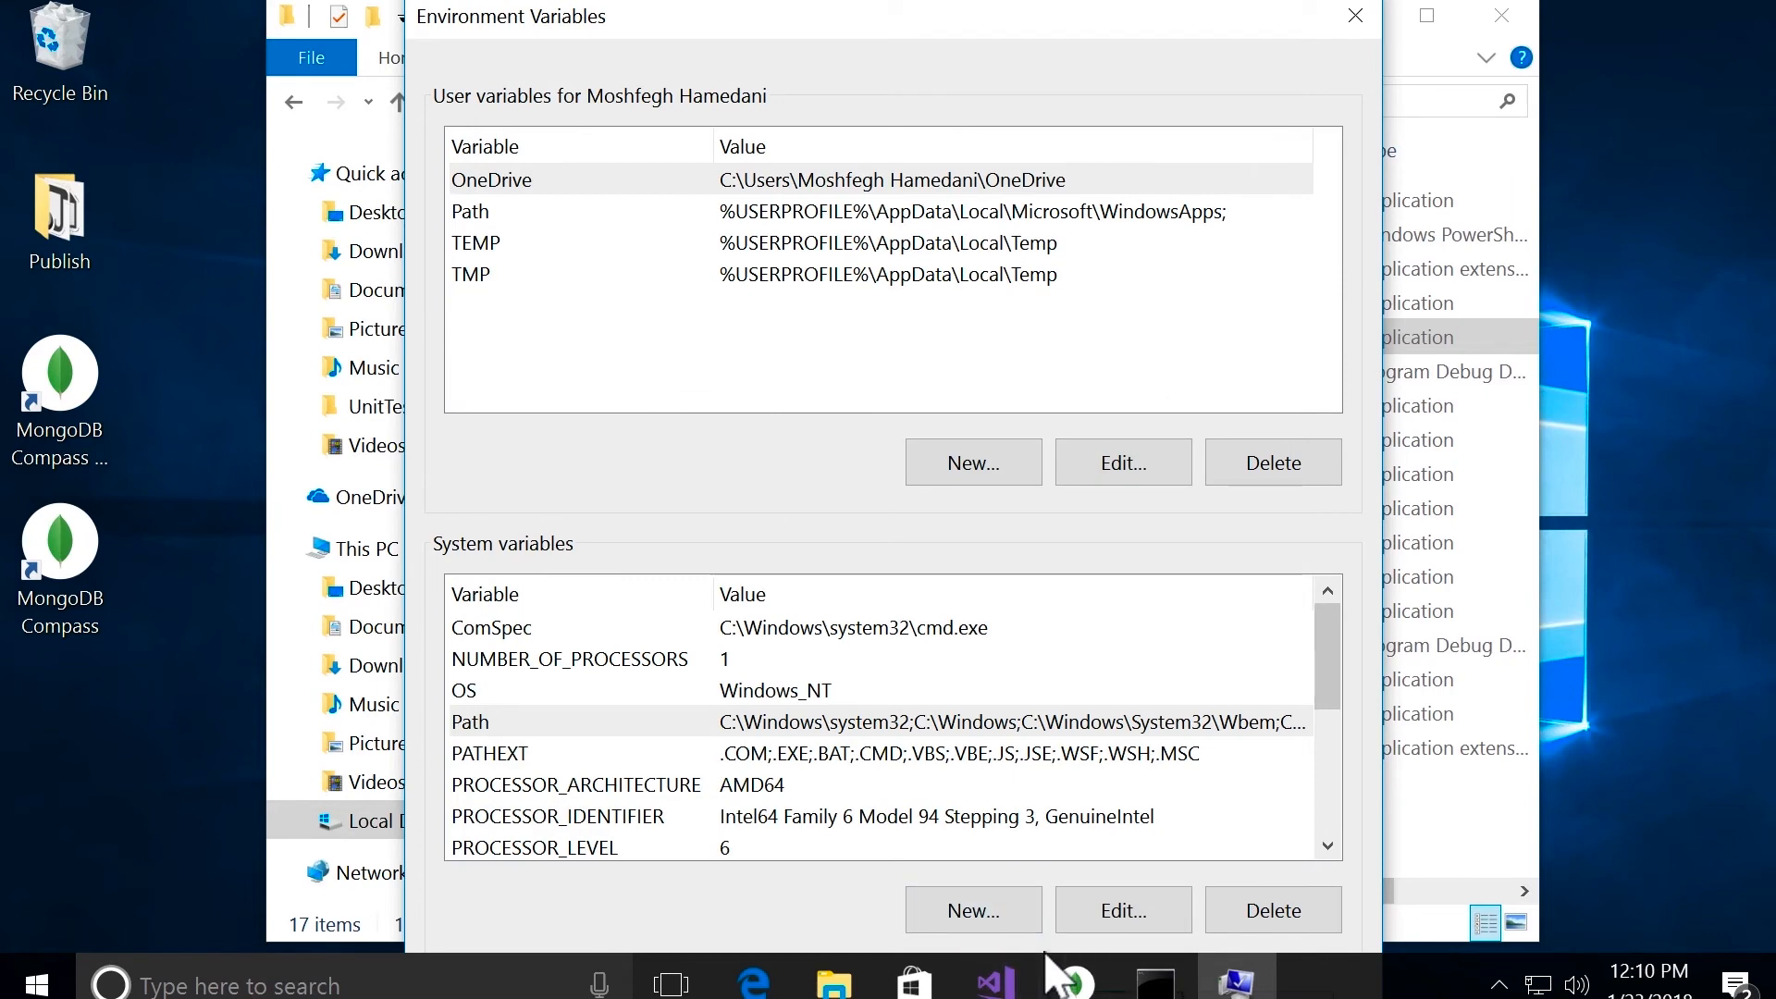
pyautogui.press('Return')
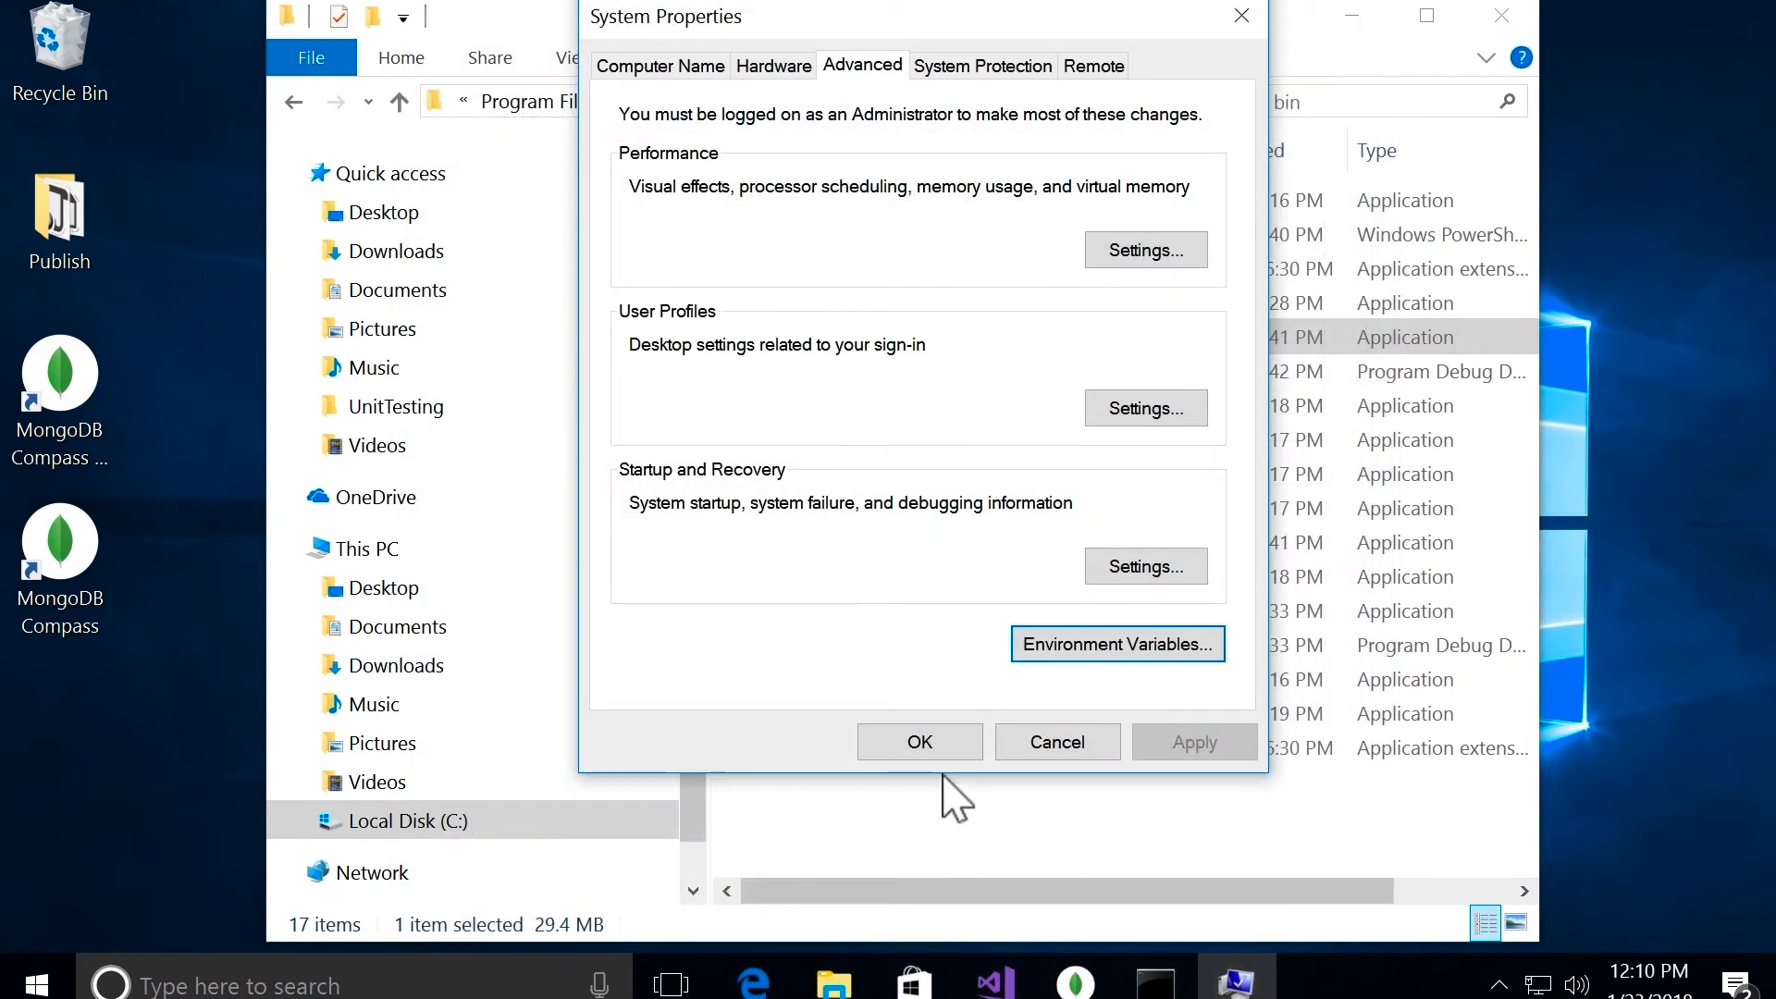
pyautogui.click(949, 745)
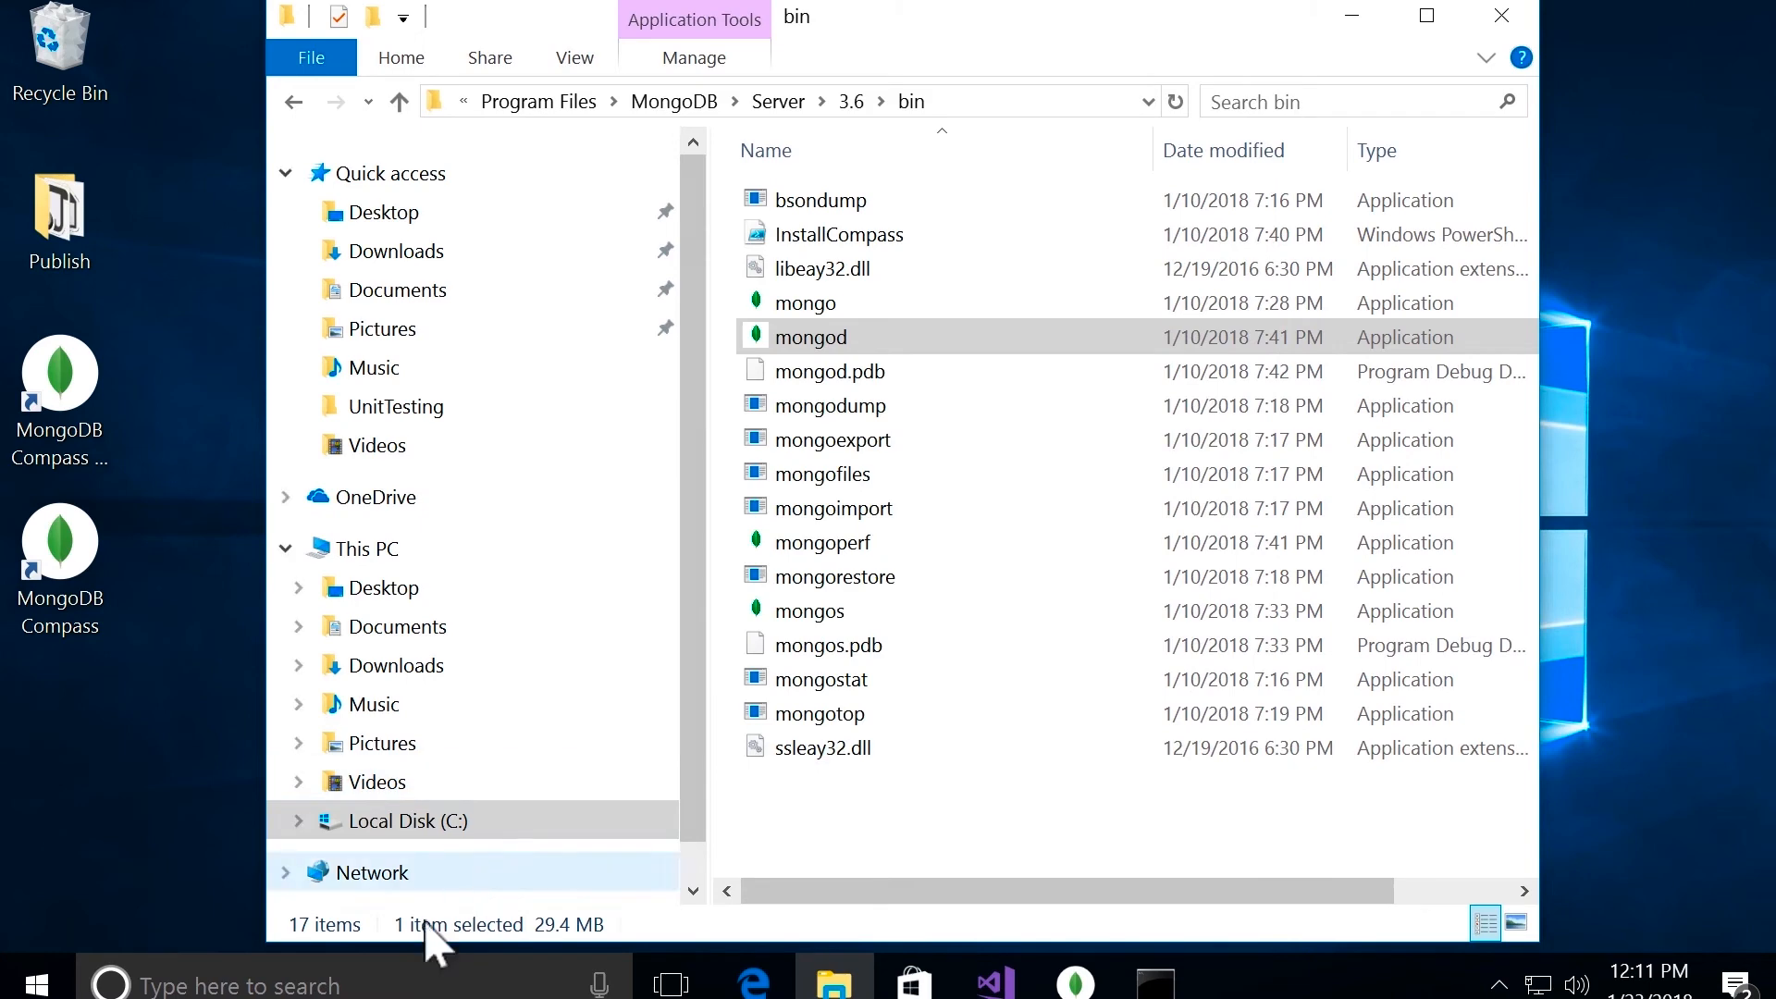
# Step: Search Windows for "command", open Command Prompt, and run mongod
pyautogui.click(383, 990)
pyautogui.write('command')
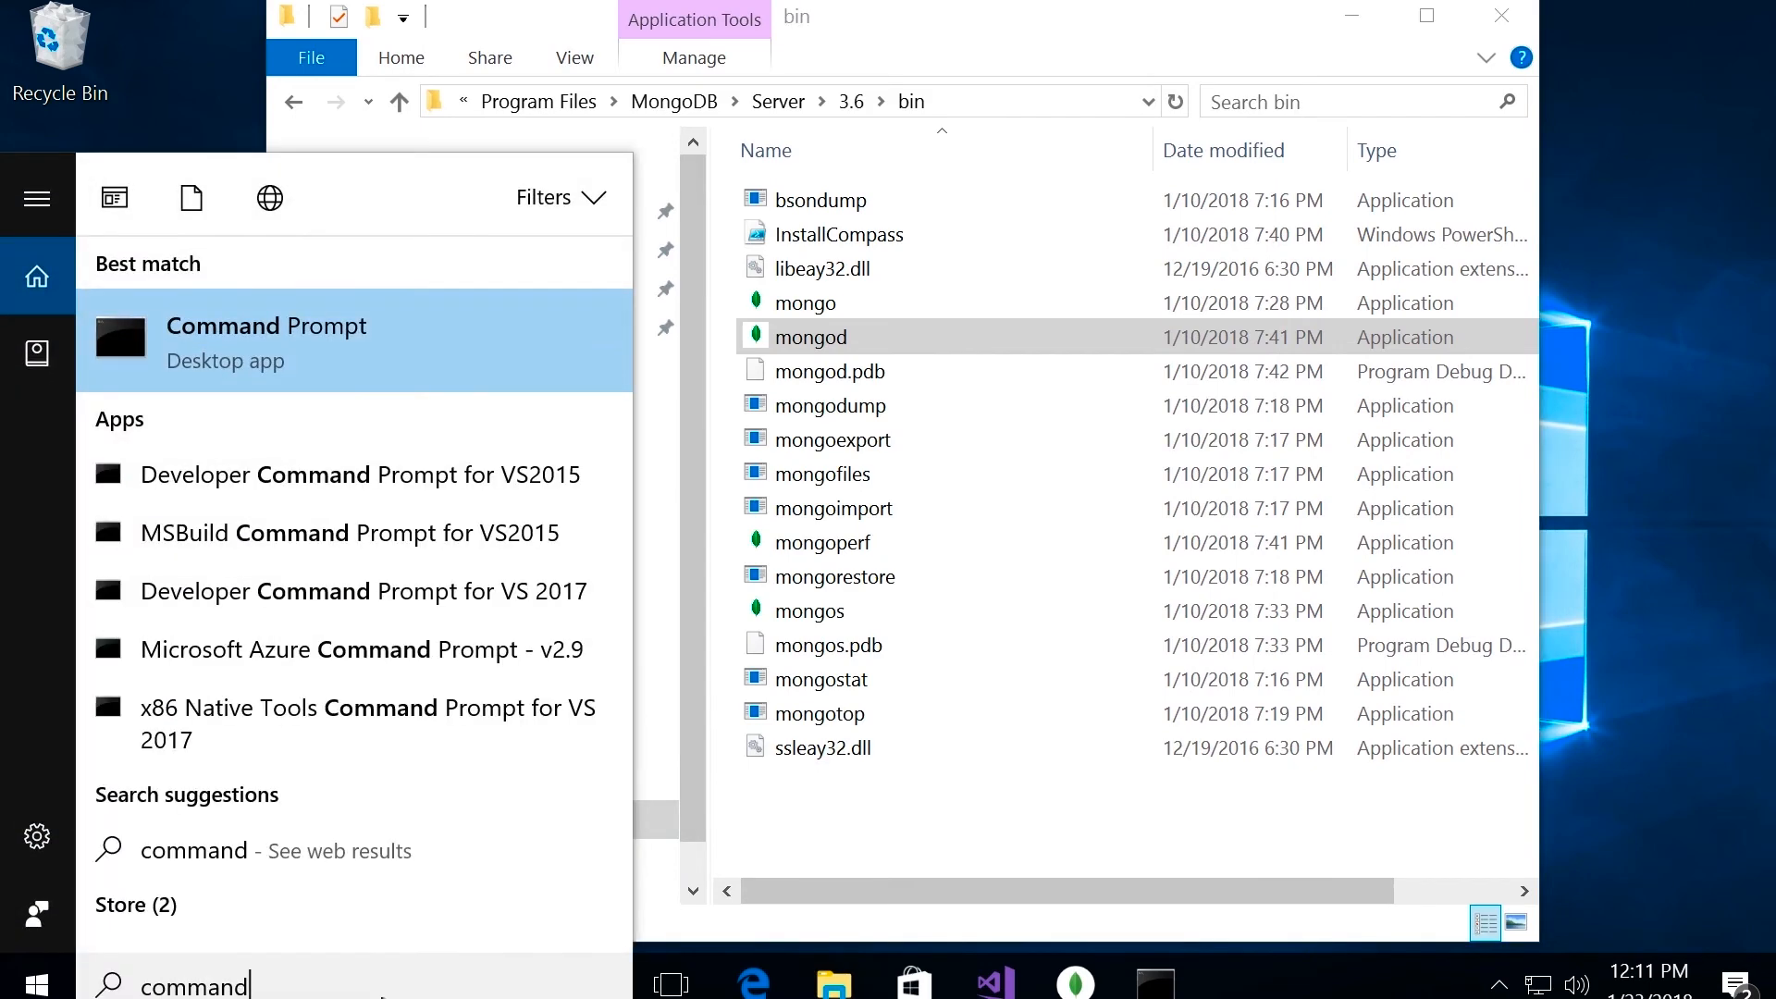
pyautogui.press('Return')
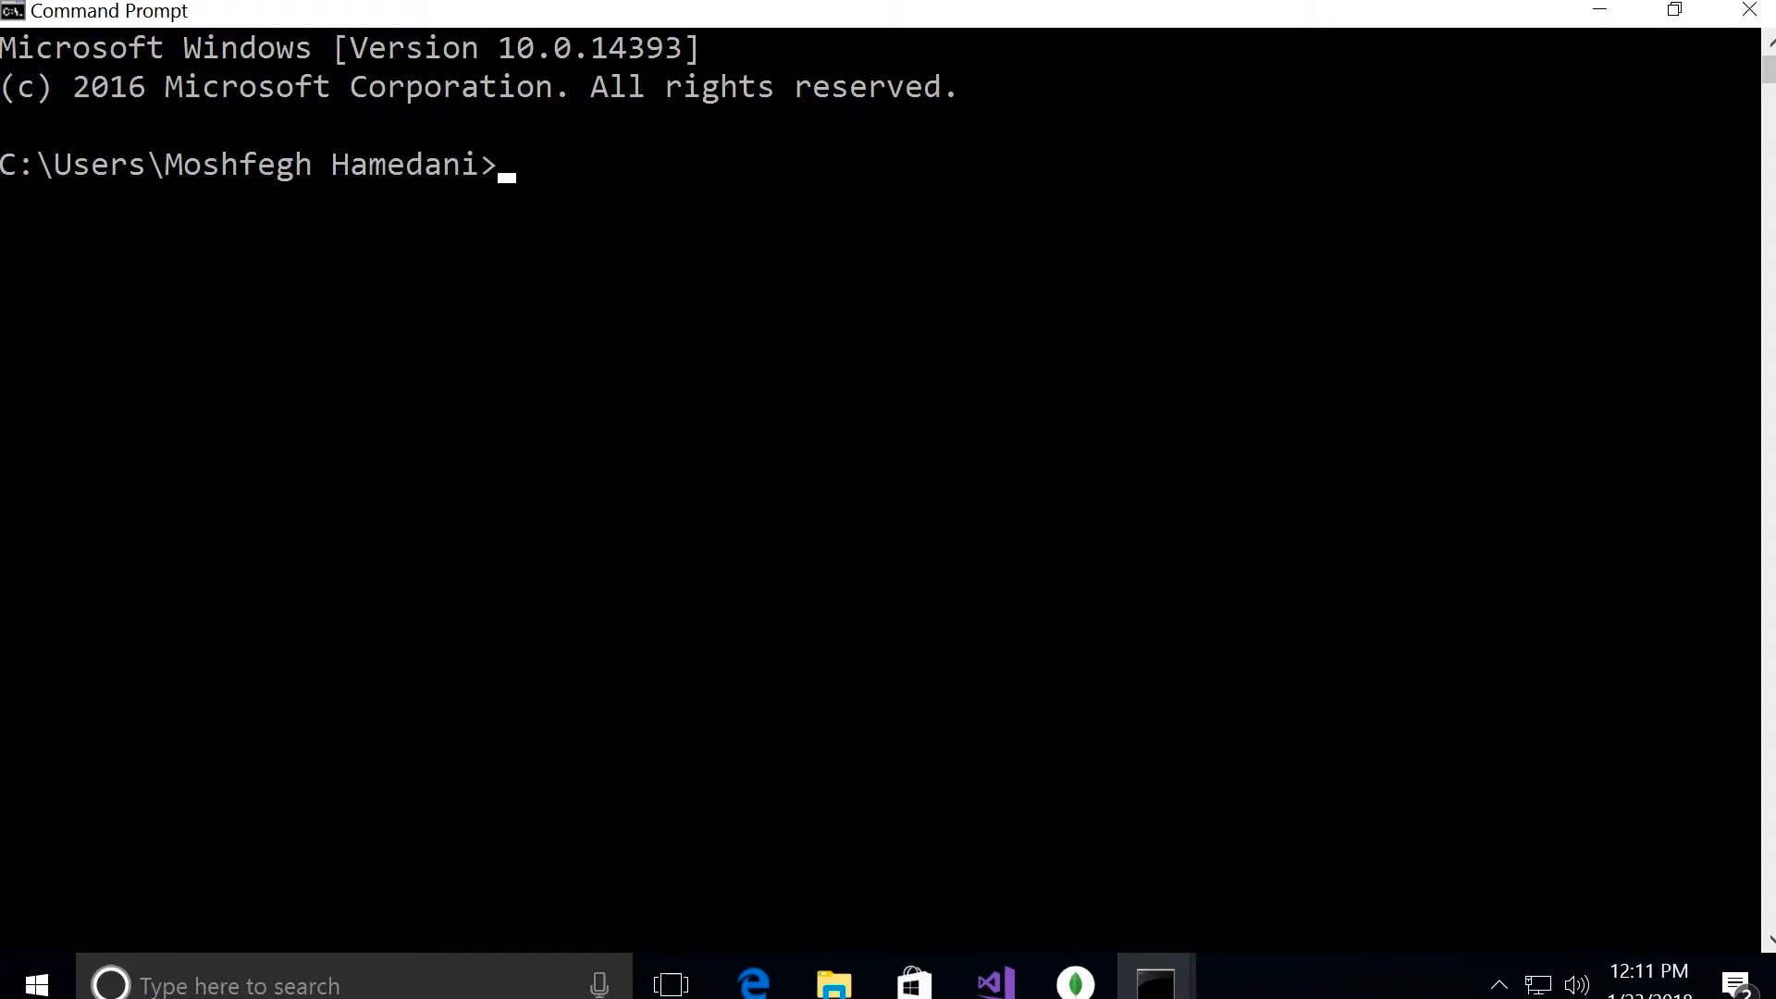
pyautogui.write('mongod')
pyautogui.press('Return')
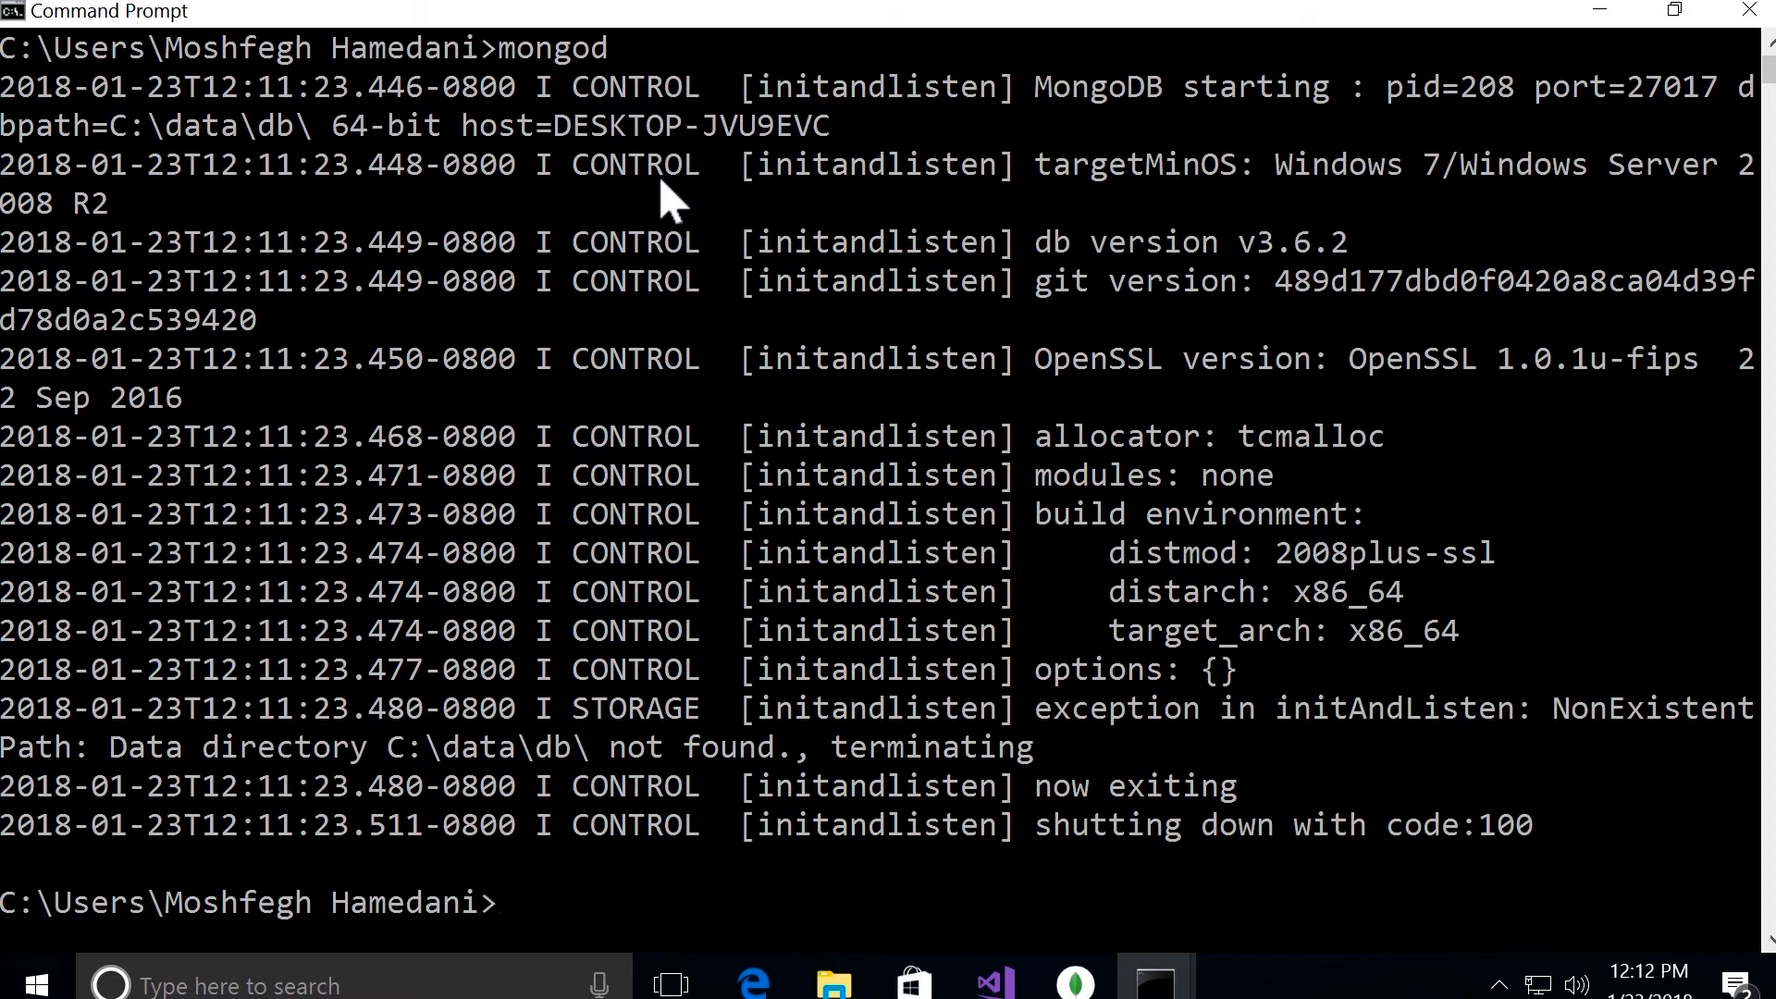
# Step: Highlight the exception text in the mongod output and copy the data directory path it names
pyautogui.moveTo(1048, 718); pyautogui.dragTo(1757, 718)
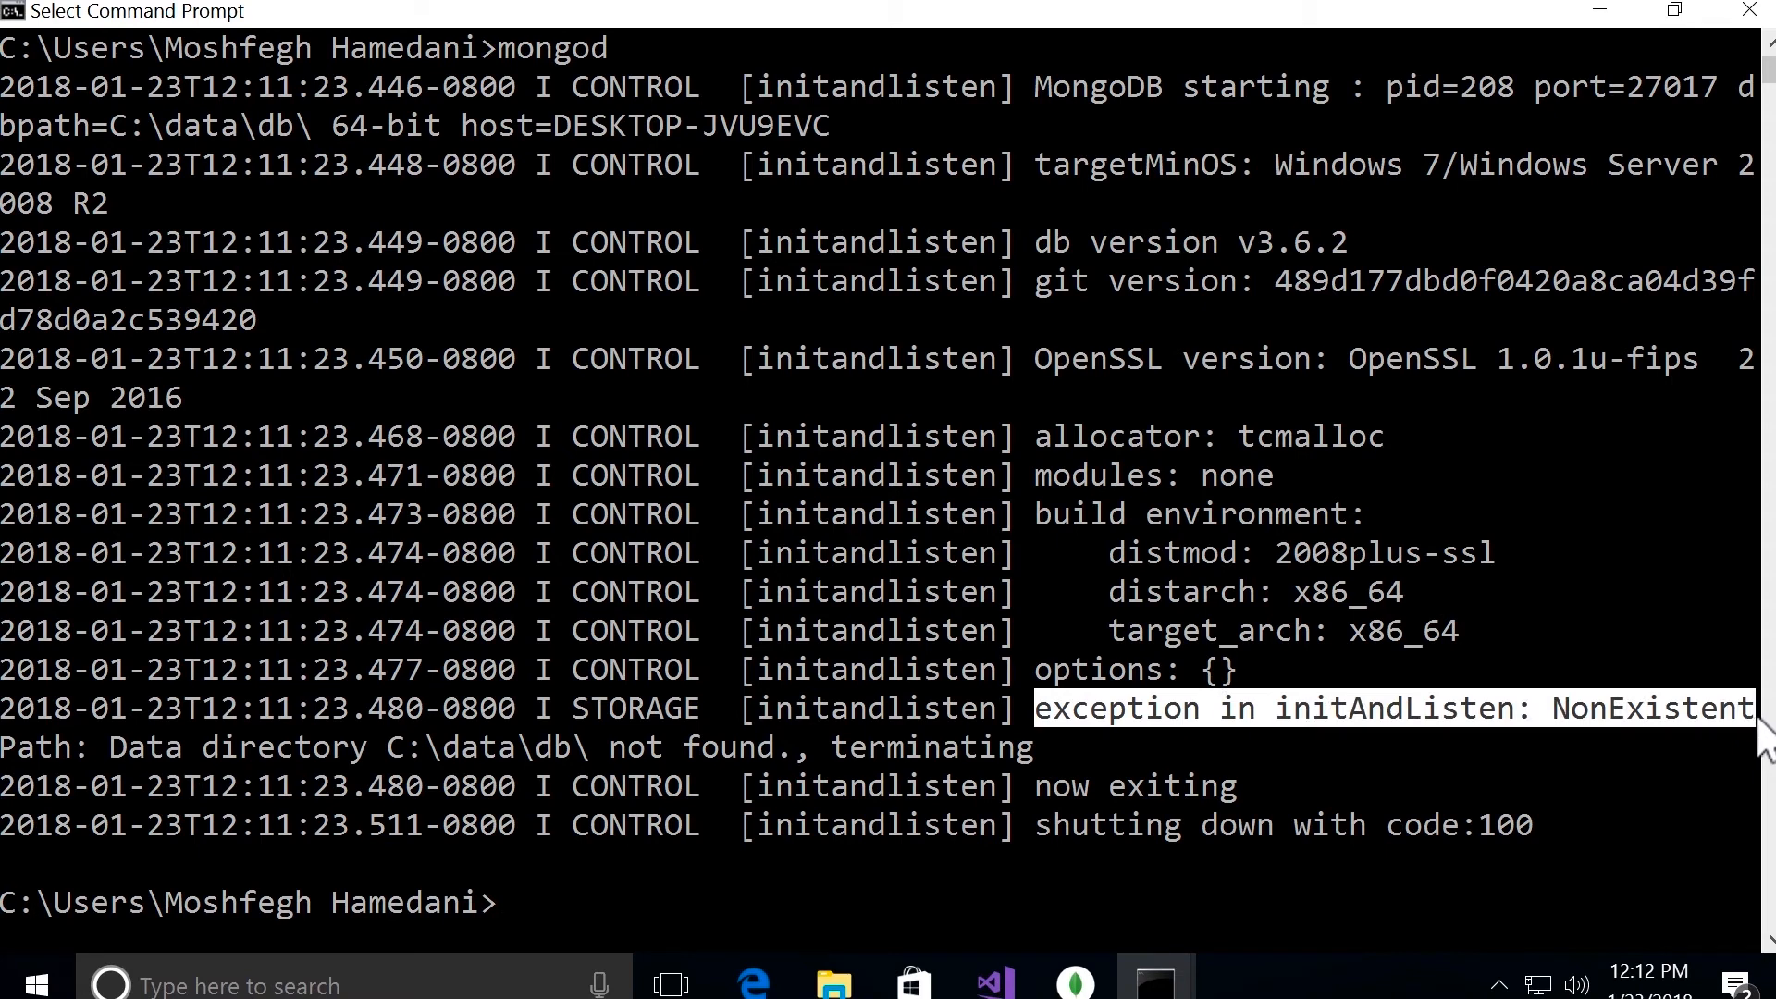
pyautogui.moveTo(93, 747); pyautogui.dragTo(588, 756)
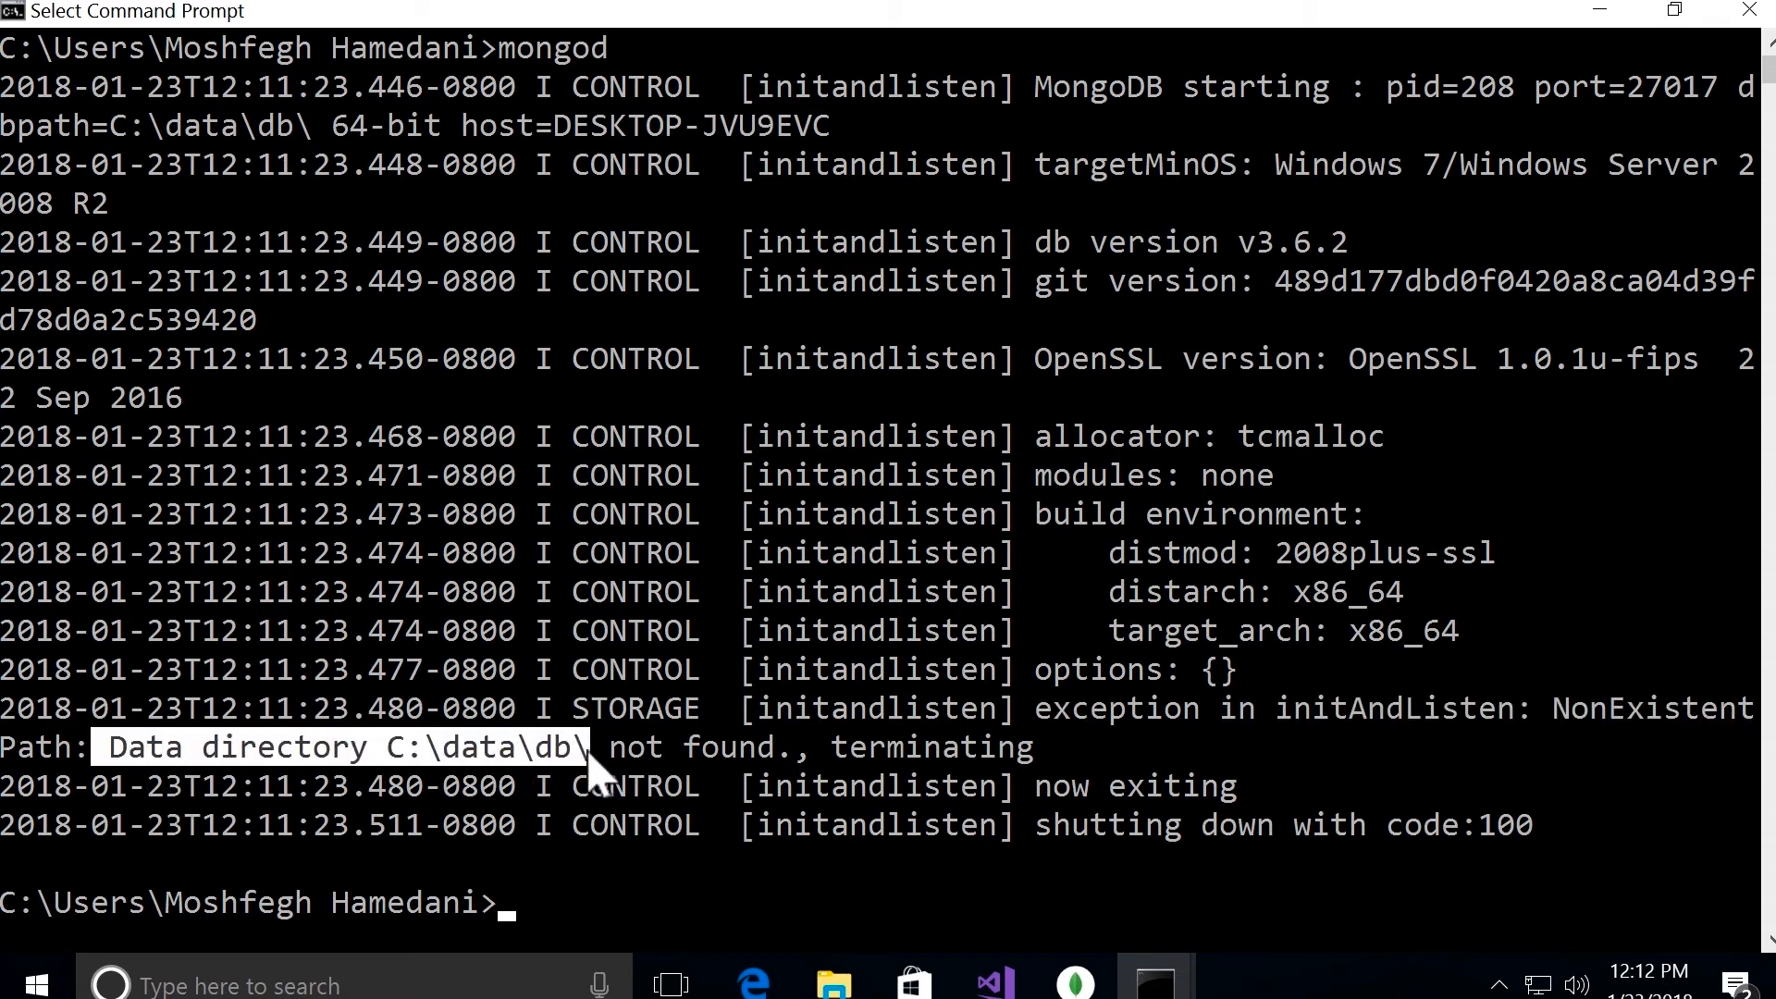
pyautogui.moveTo(589, 757); pyautogui.dragTo(794, 756)
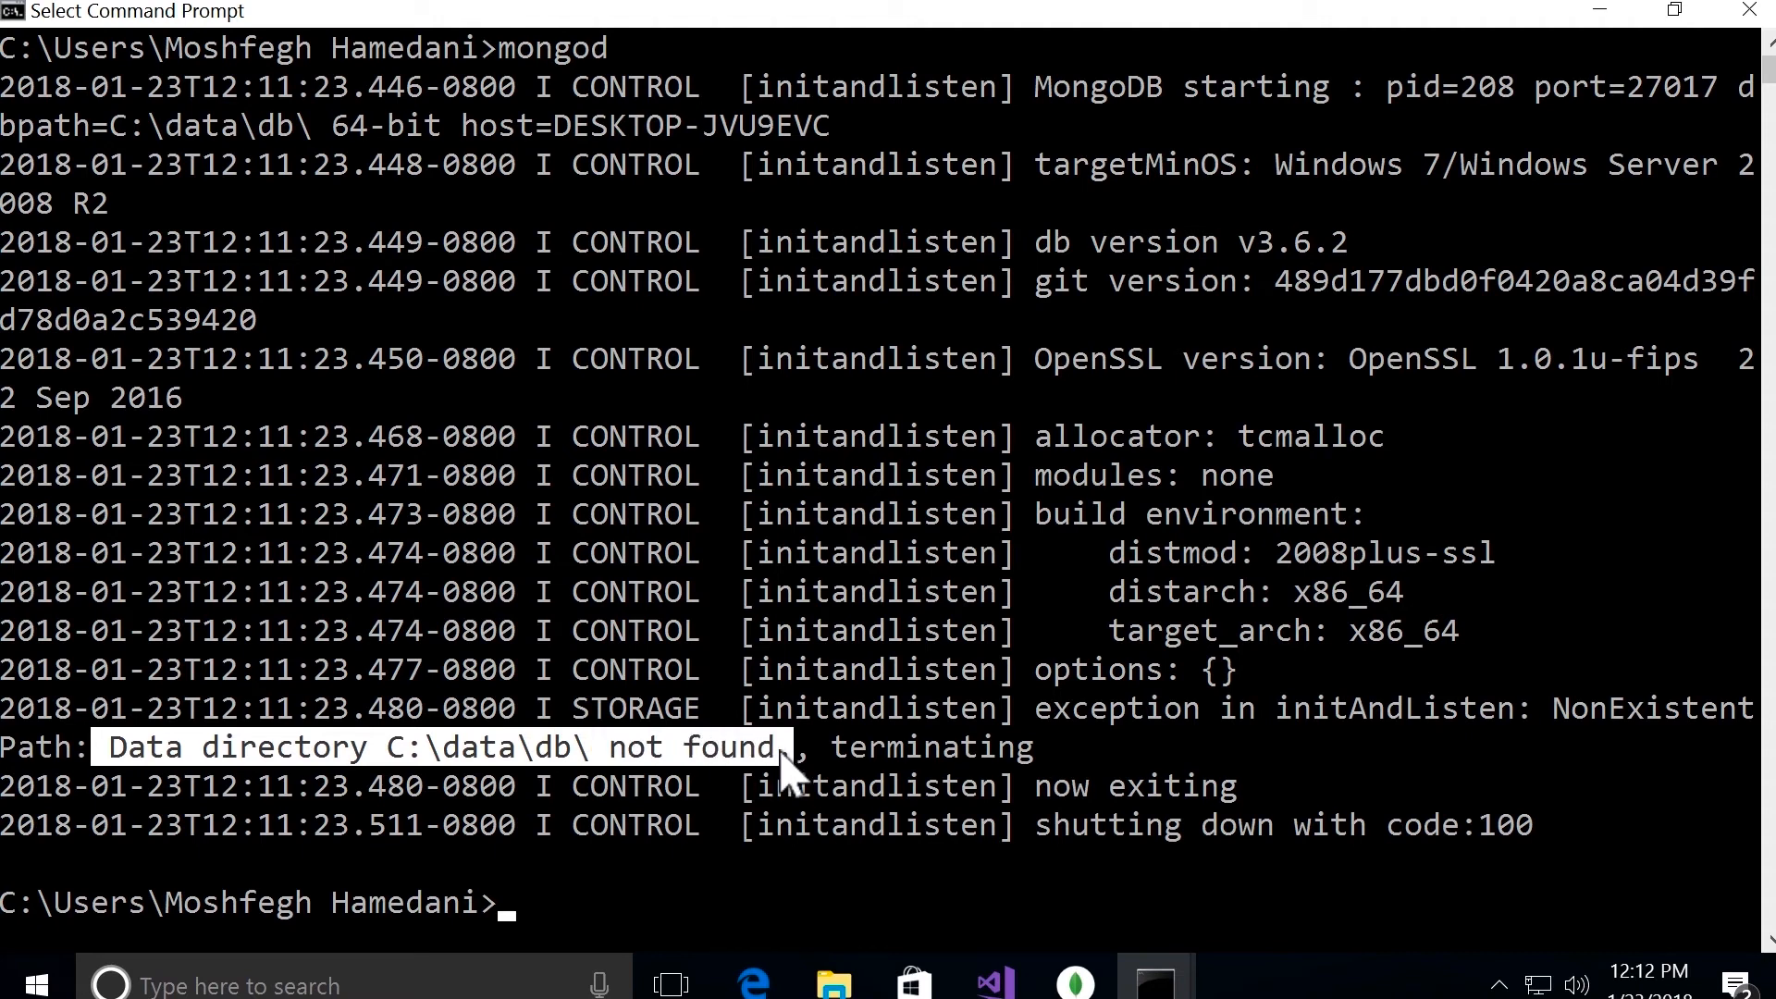
pyautogui.moveTo(834, 983)
pyautogui.click(1229, 748)
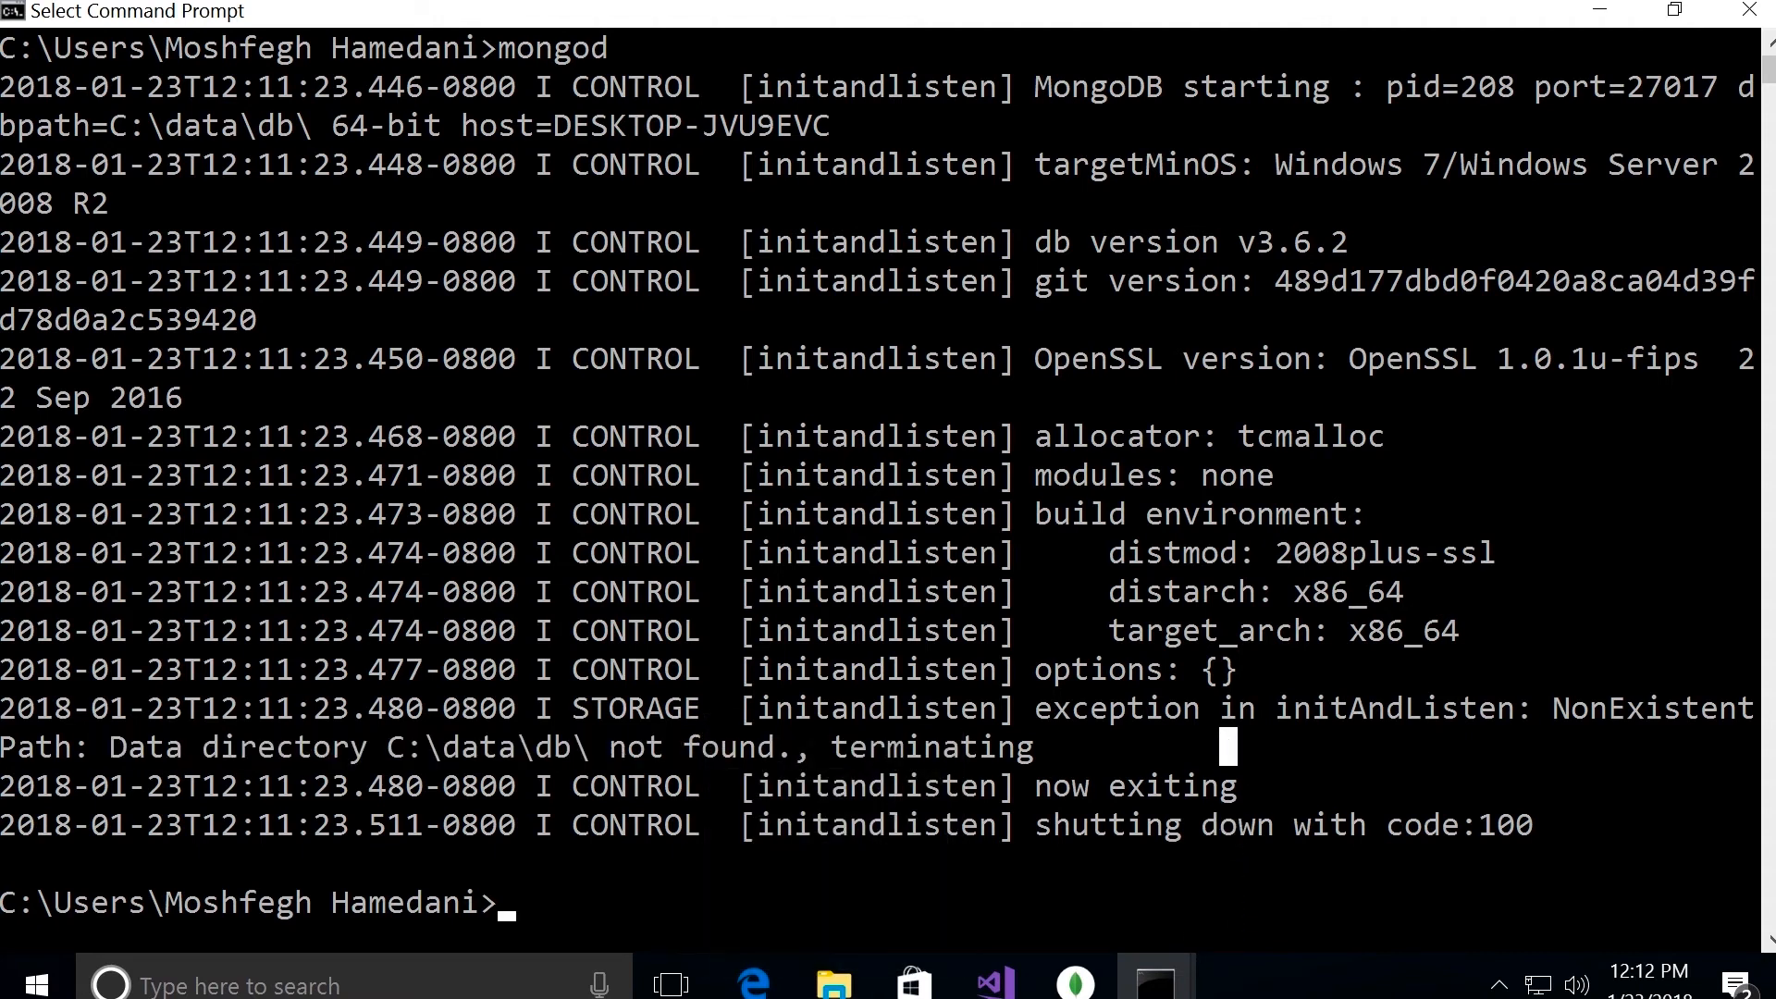
pyautogui.moveTo(372, 747); pyautogui.dragTo(584, 756)
pyautogui.hotkey('ctrl', 'c')
# Step: Clear the console and create the data directory with md c:\data\db
pyautogui.write('cls')
pyautogui.press('Return')
pyautogui.write('md c')
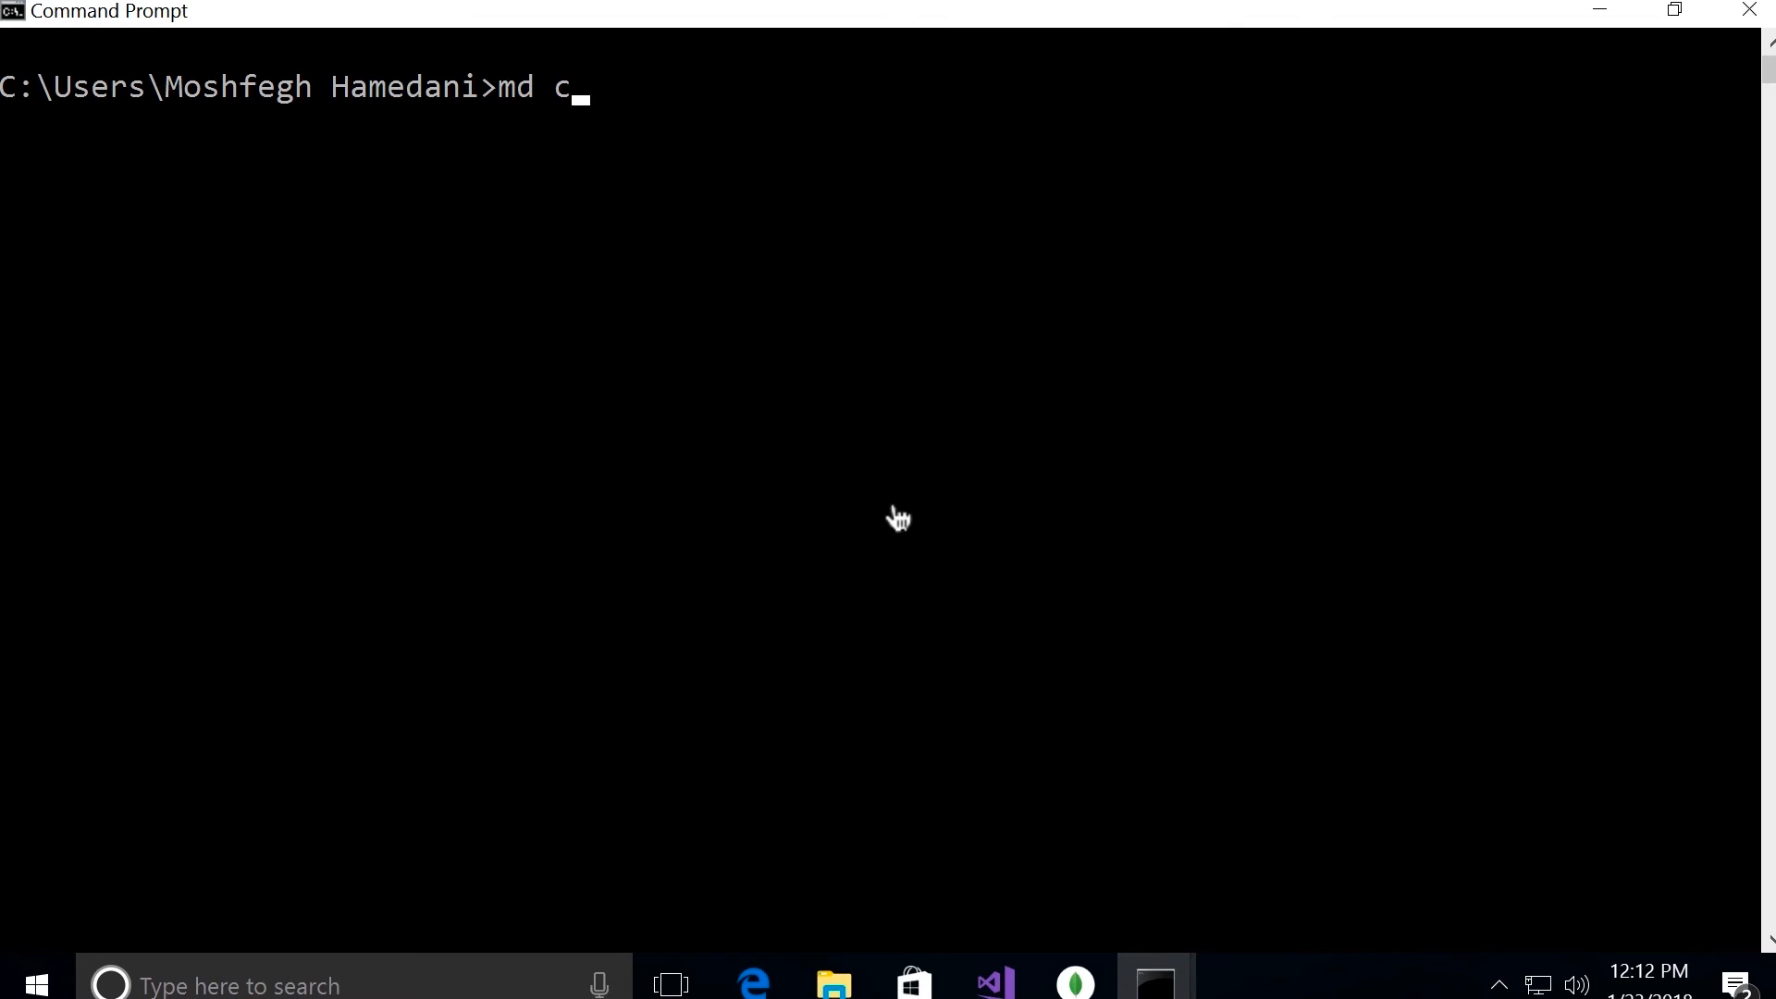
pyautogui.write(':\\data\\d')
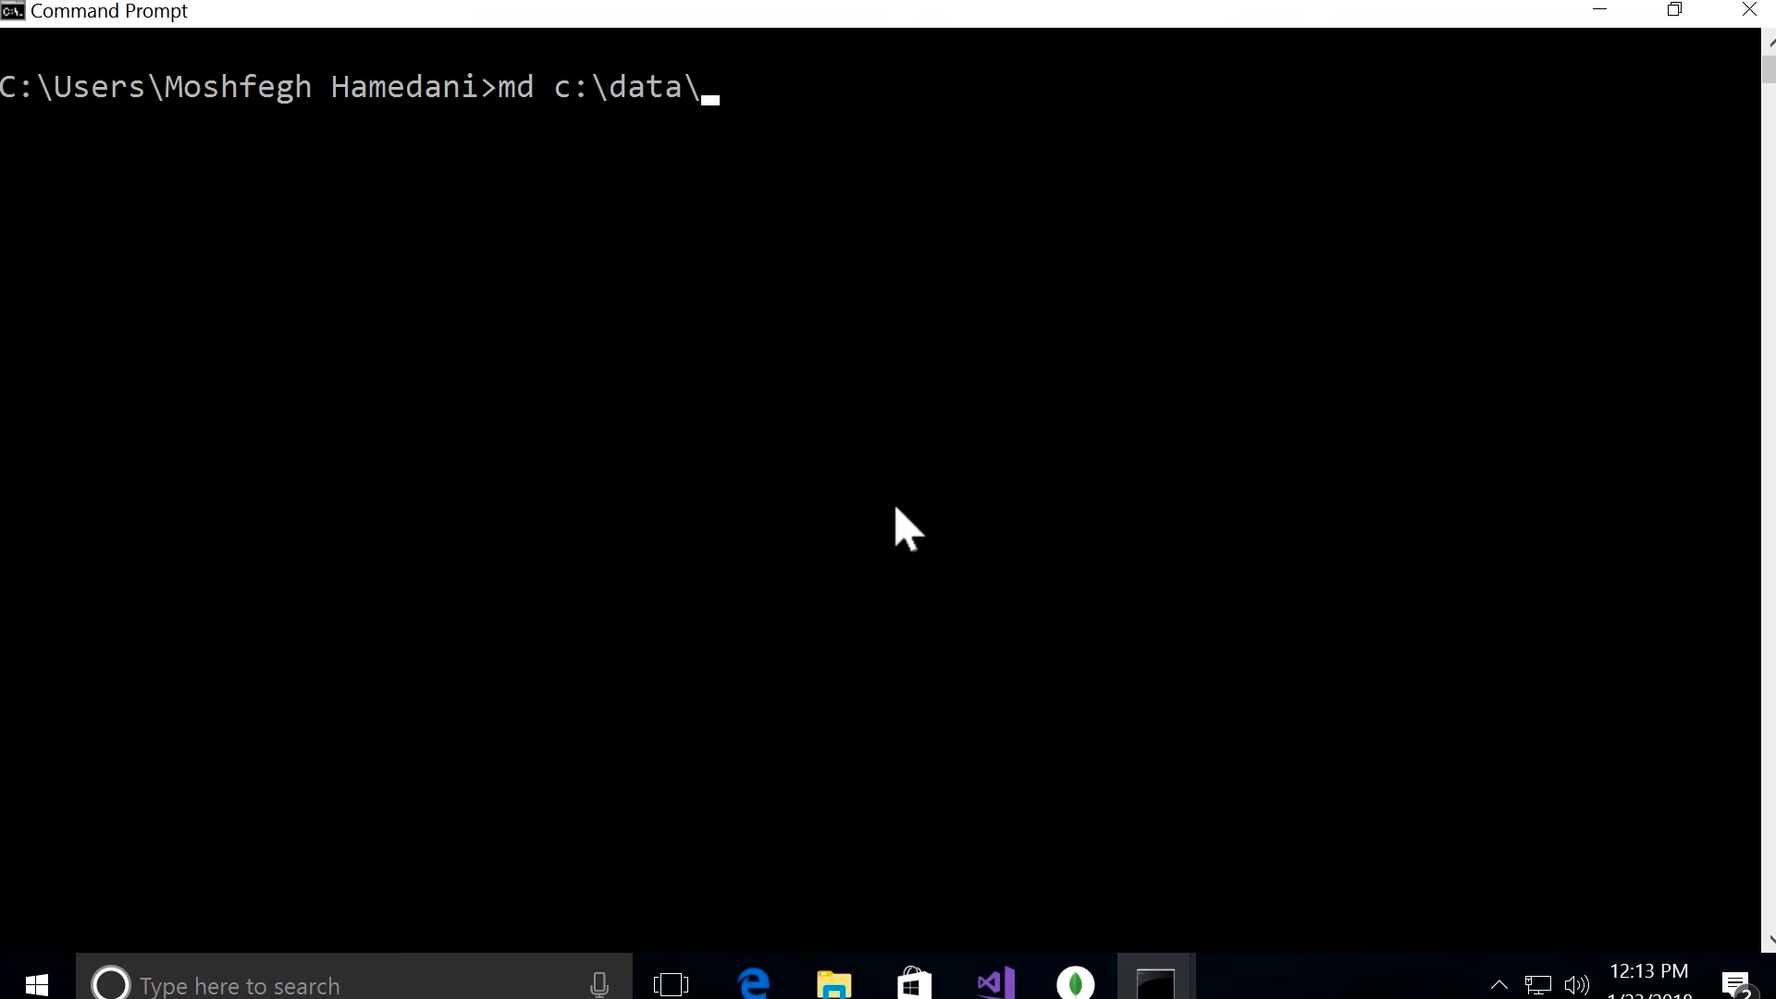
pyautogui.write('b')
pyautogui.press('Return')
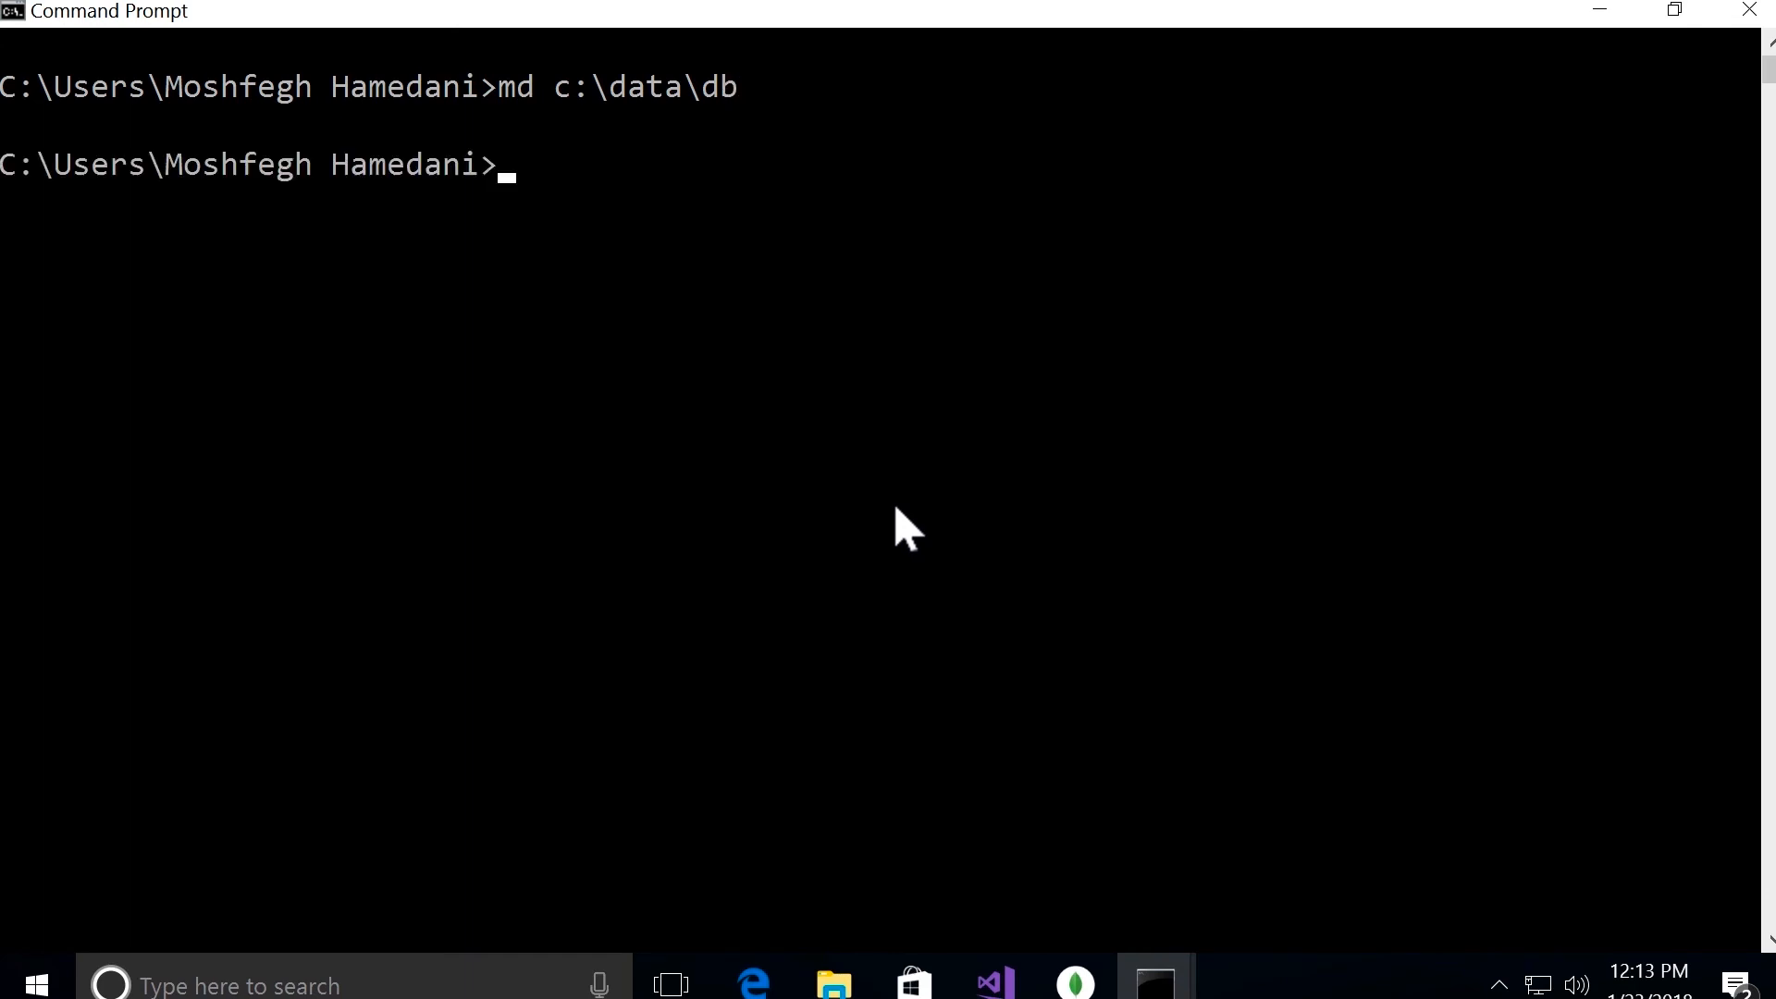
# Step: Start the MongoDB server again with mongod and highlight the message in the last log line
pyautogui.write('mongod')
pyautogui.press('Return')
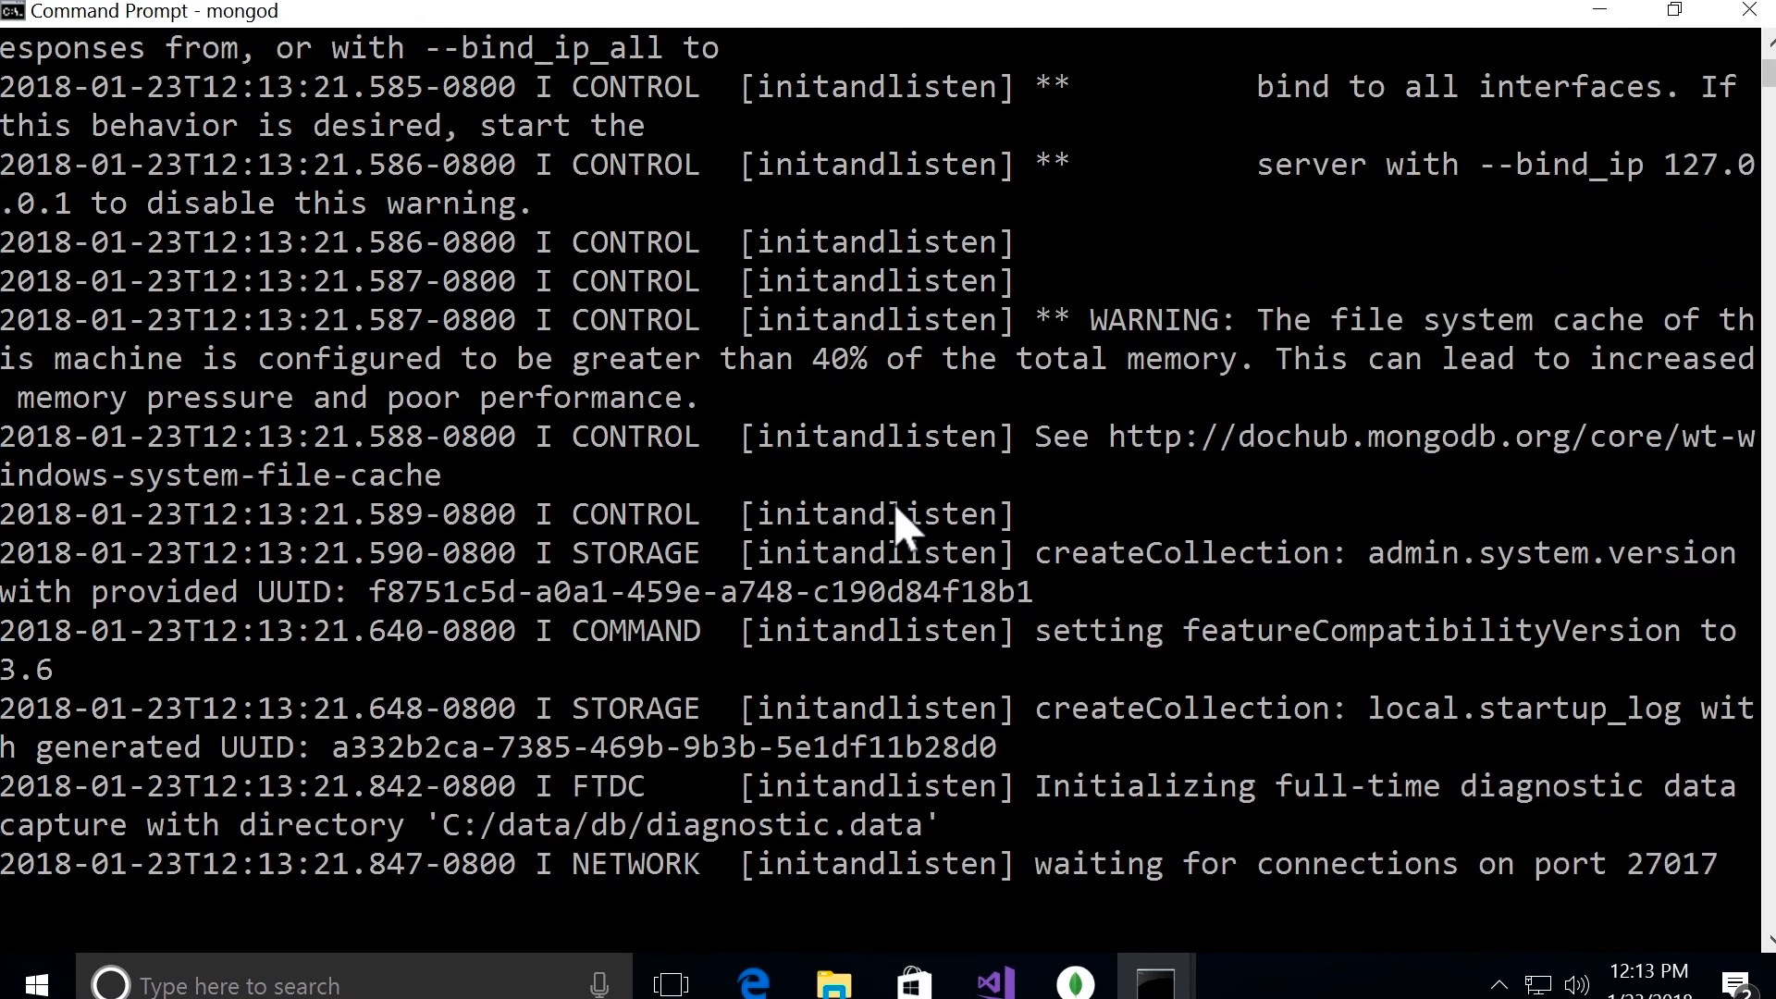
pyautogui.click(1119, 592)
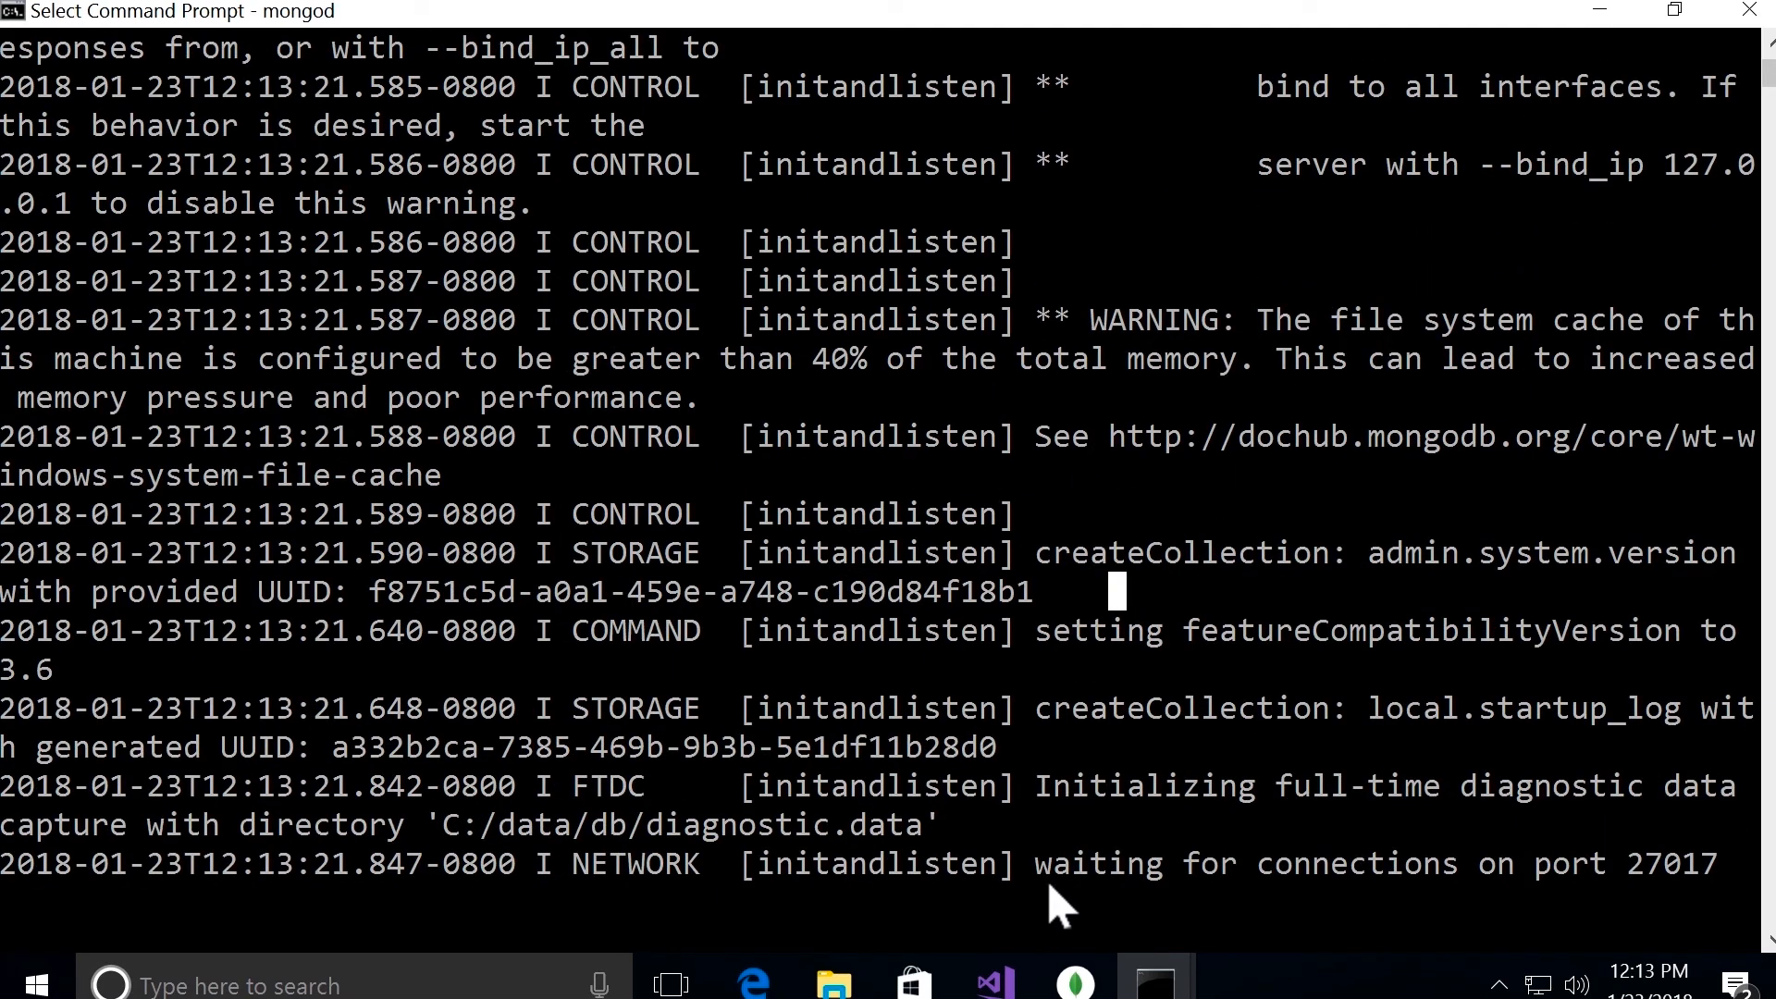
pyautogui.moveTo(1043, 879); pyautogui.dragTo(1739, 893)
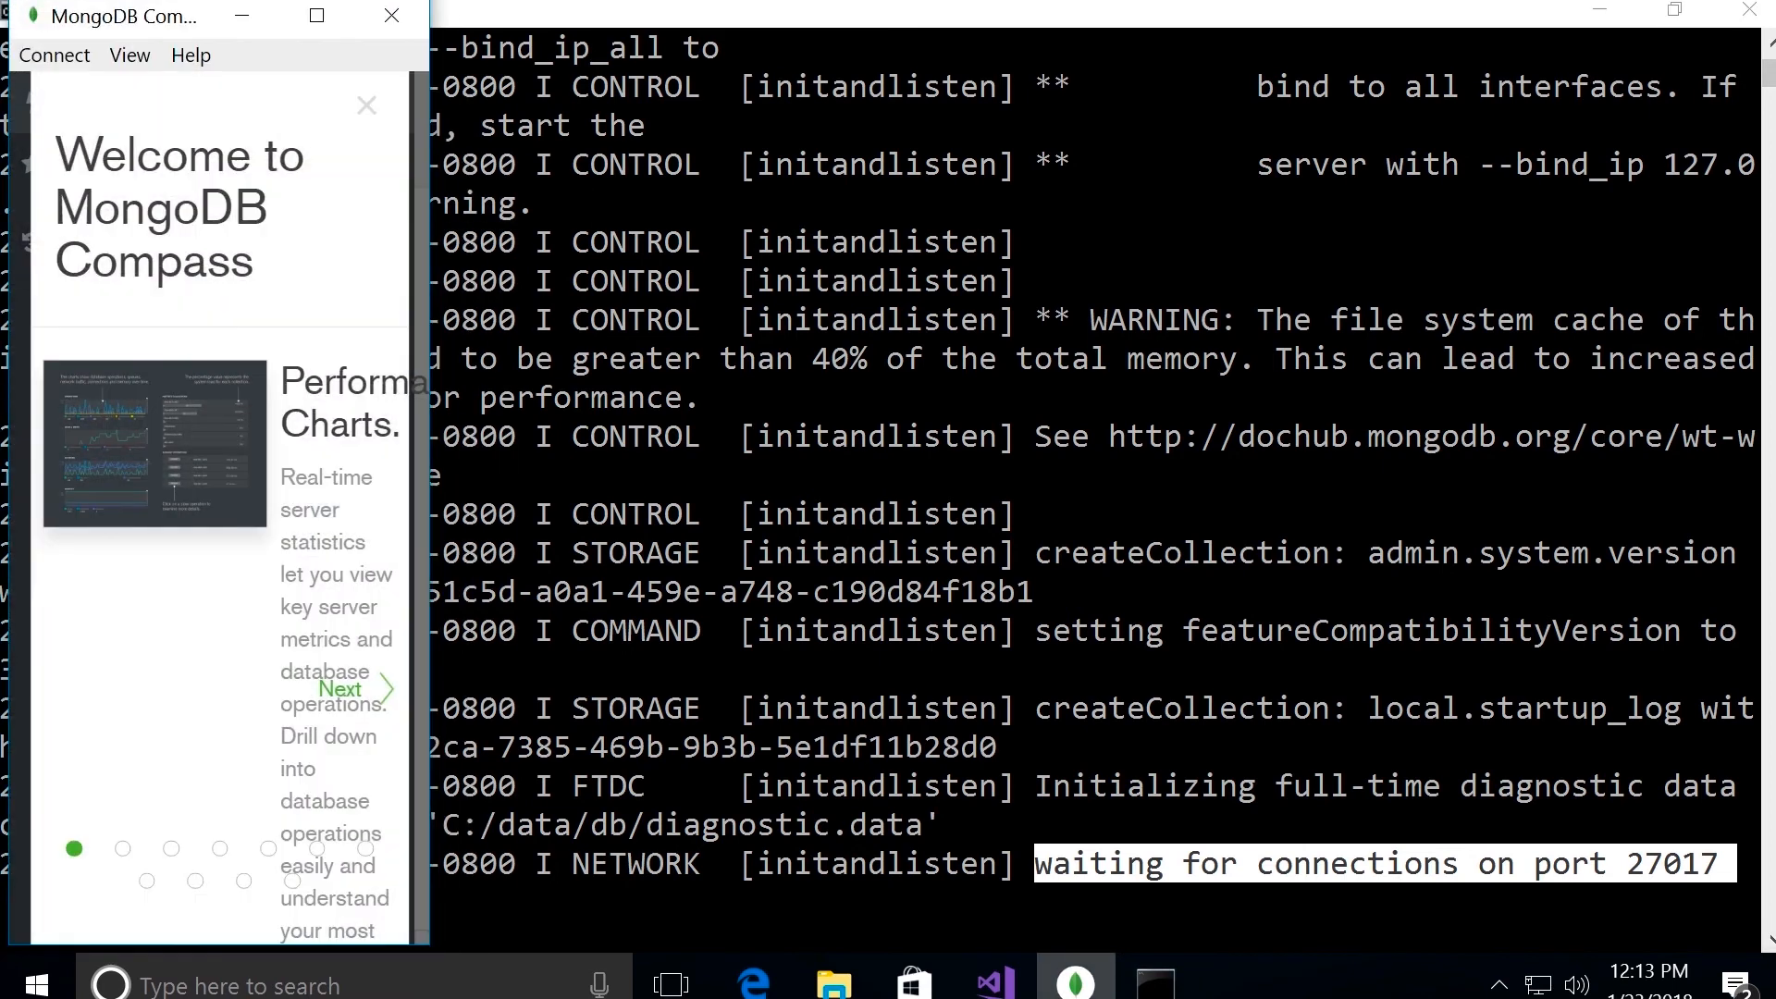
# Step: Maximize MongoDB Compass, go through the welcome tour to its end, and get started with a new connection
pyautogui.click(317, 16)
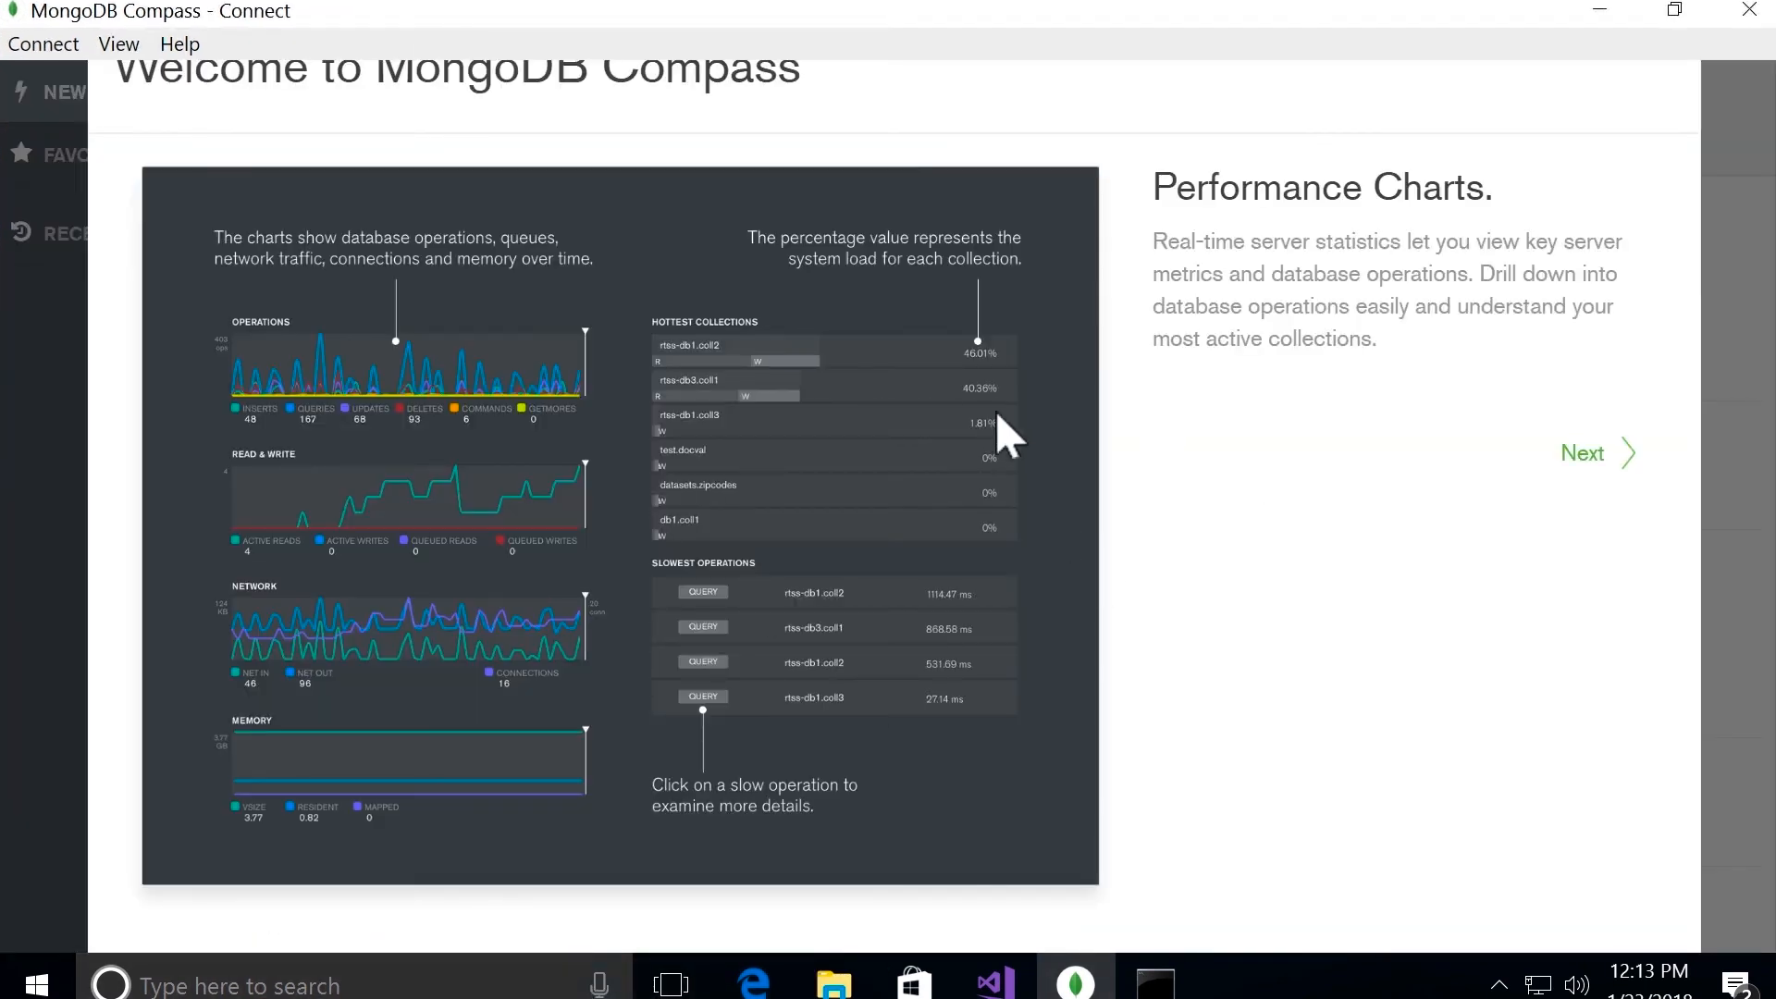
pyautogui.click(1580, 458)
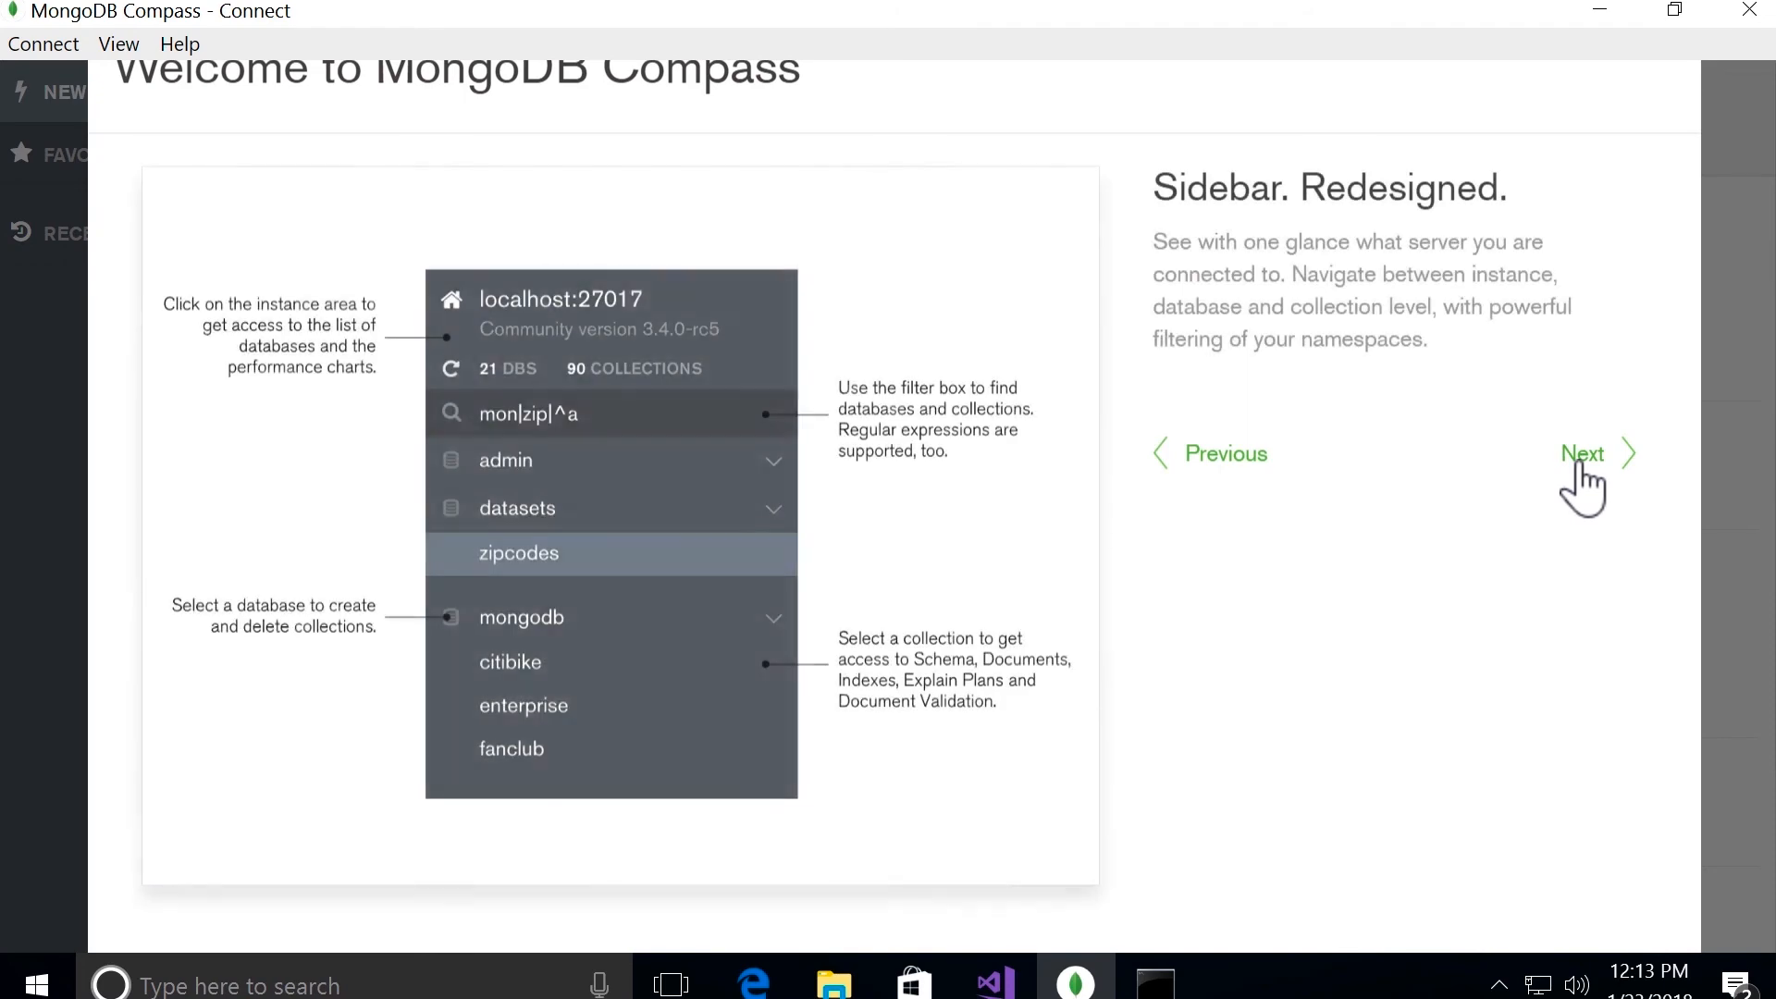
pyautogui.click(1580, 458)
pyautogui.click(1581, 458)
pyautogui.click(1580, 462)
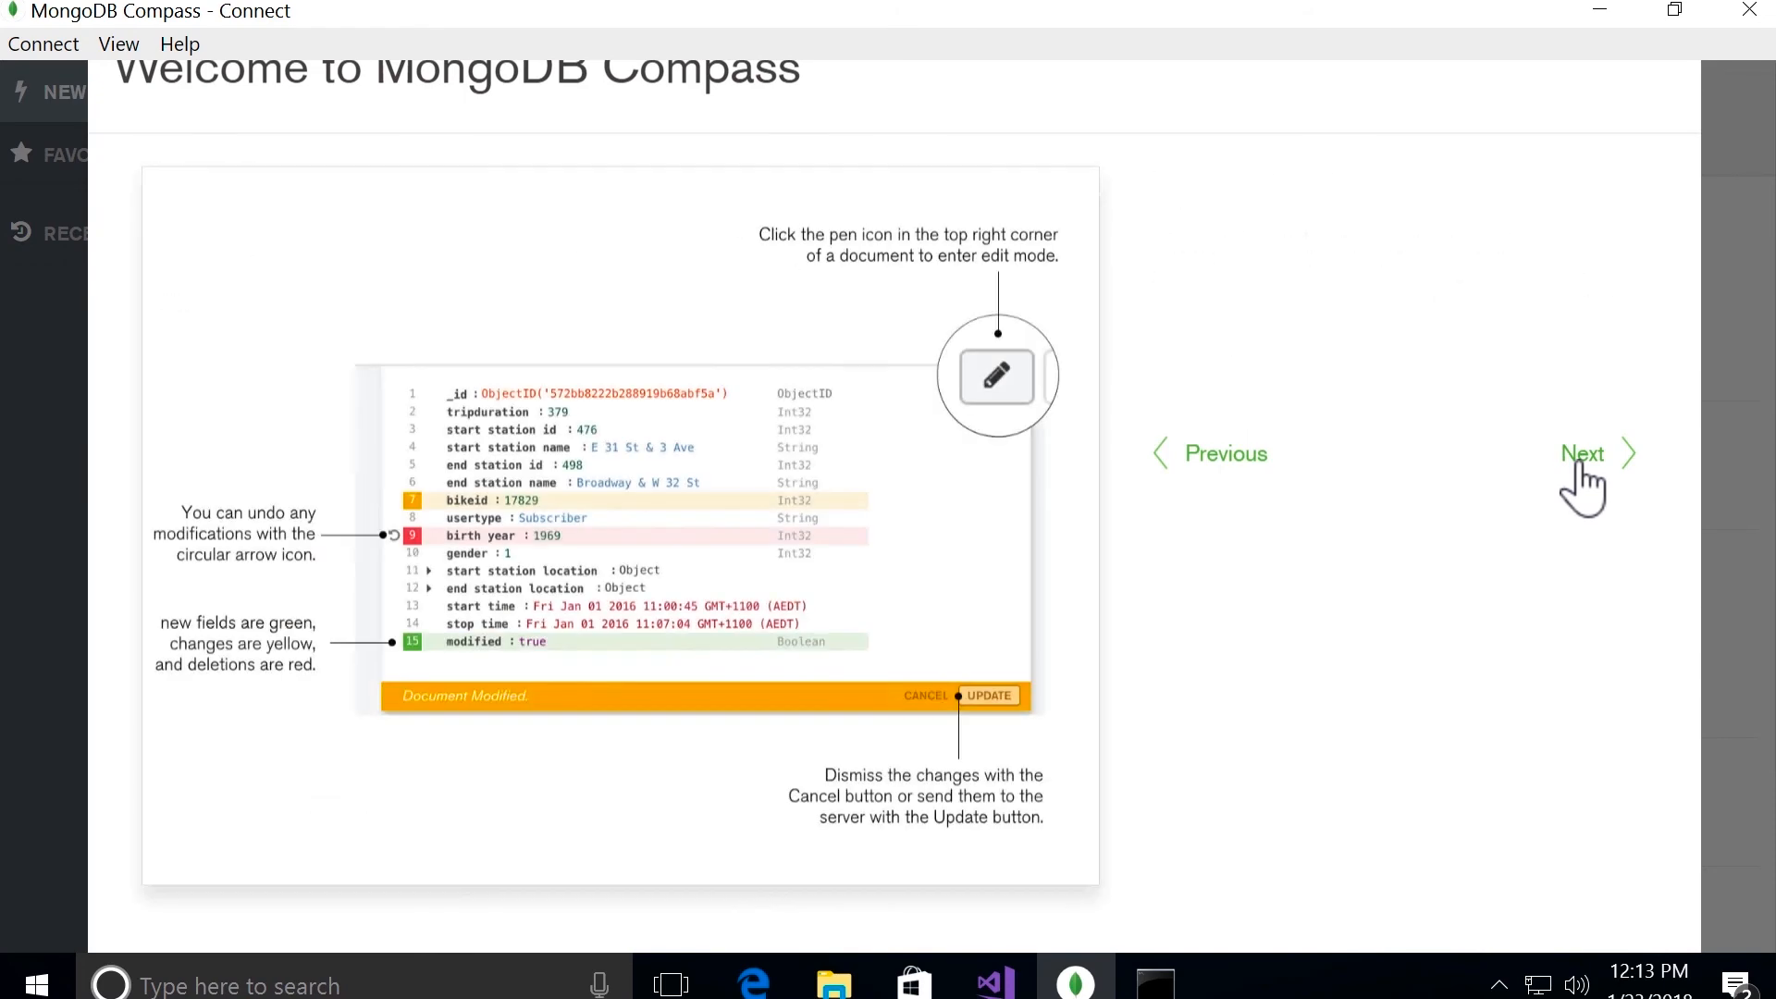
pyautogui.click(1581, 462)
pyautogui.click(1580, 462)
pyautogui.click(1580, 462)
pyautogui.click(1581, 463)
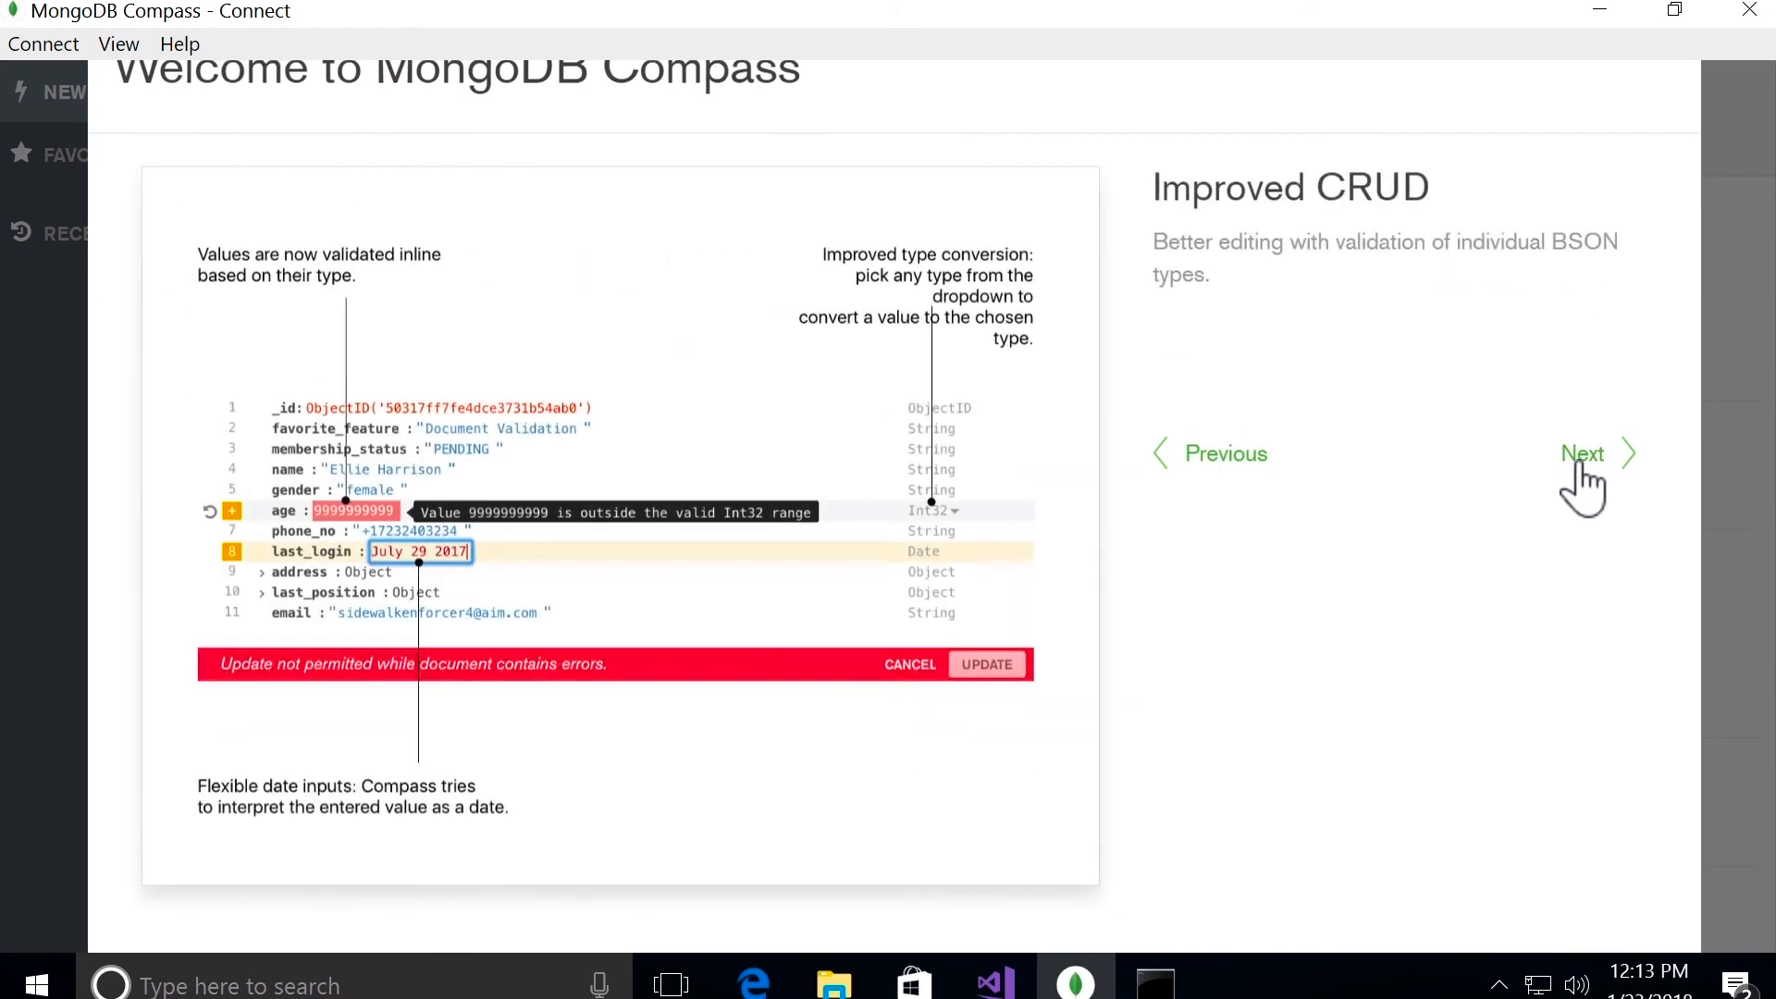
pyautogui.click(1580, 462)
pyautogui.click(1581, 463)
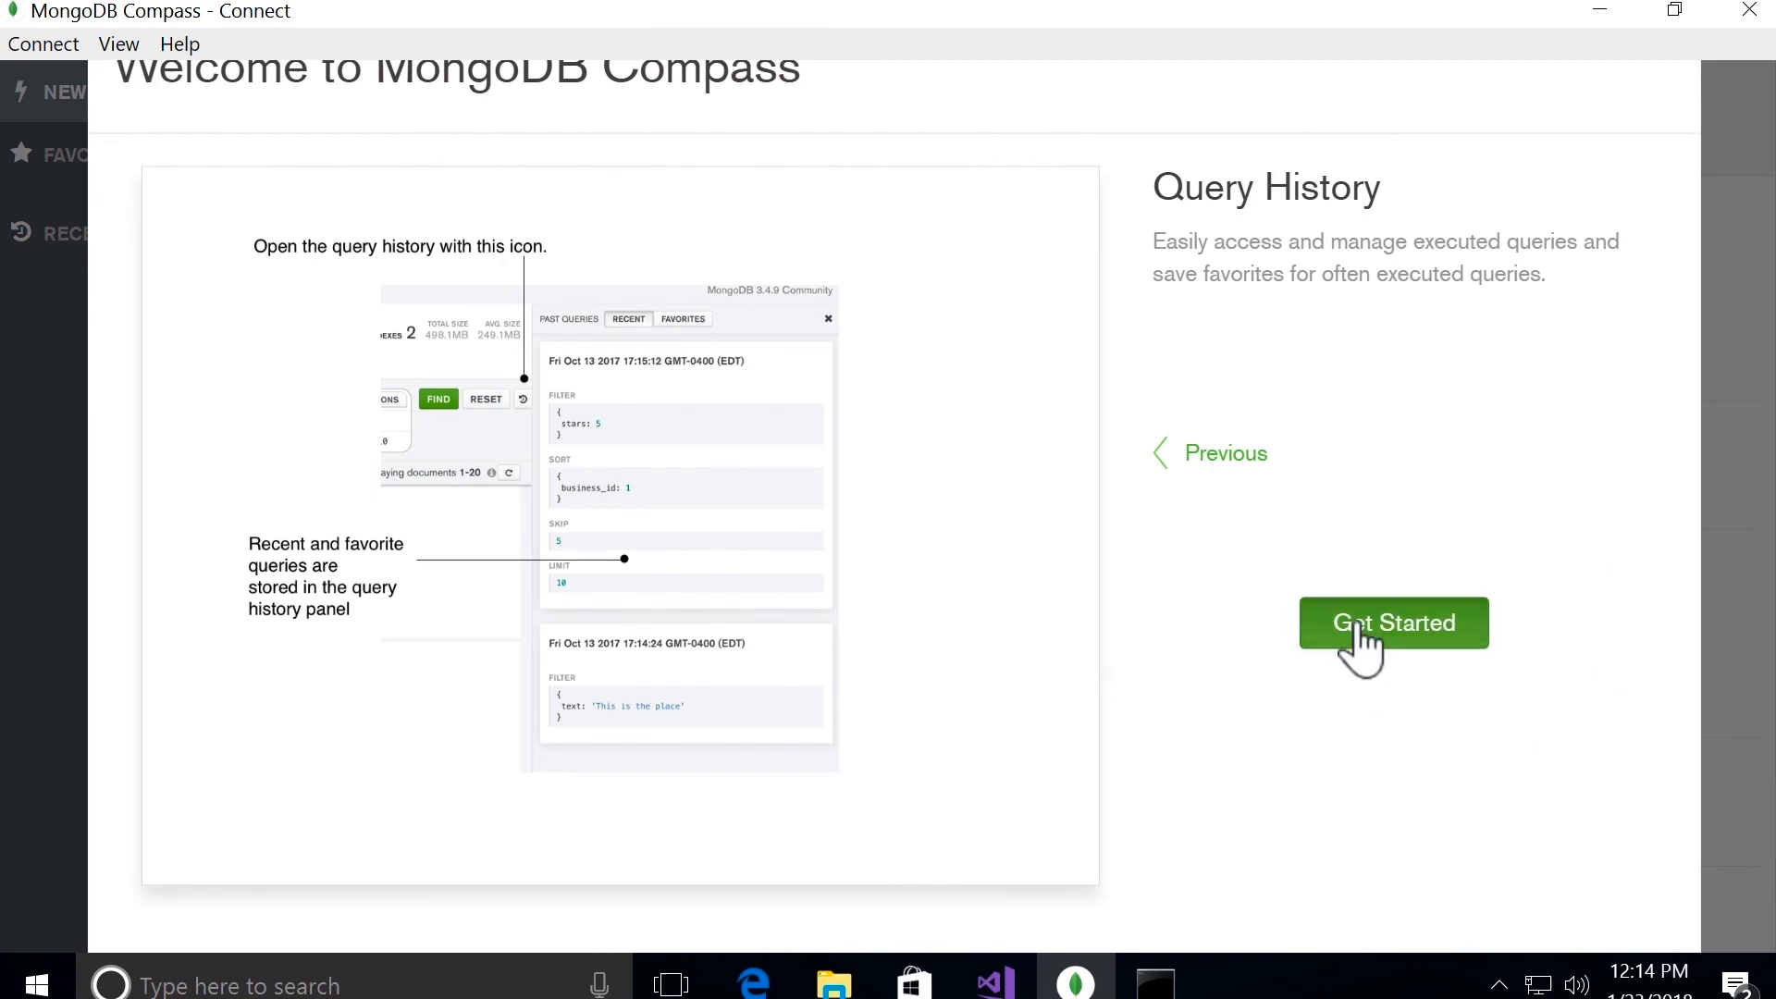
pyautogui.click(1385, 628)
pyautogui.click(1239, 936)
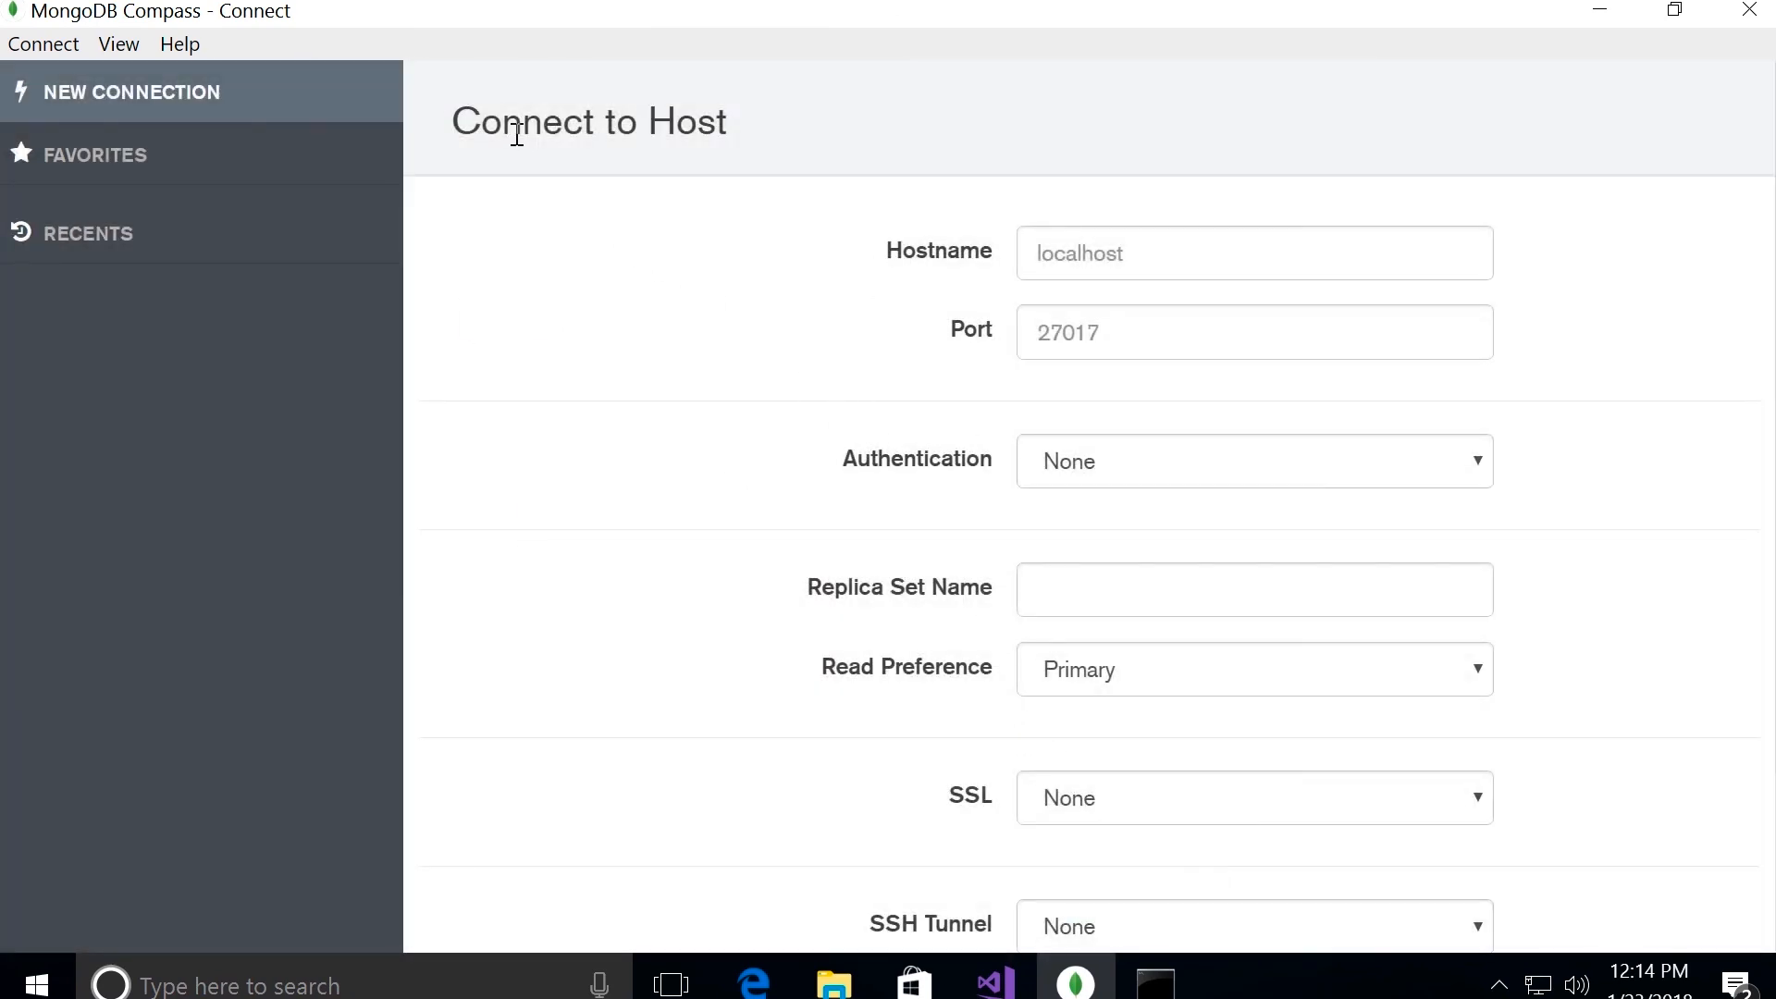
# Step: Connect to the host with the default hostname localhost and port 27017, leaving authentication at None
pyautogui.moveTo(443, 121); pyautogui.dragTo(805, 117)
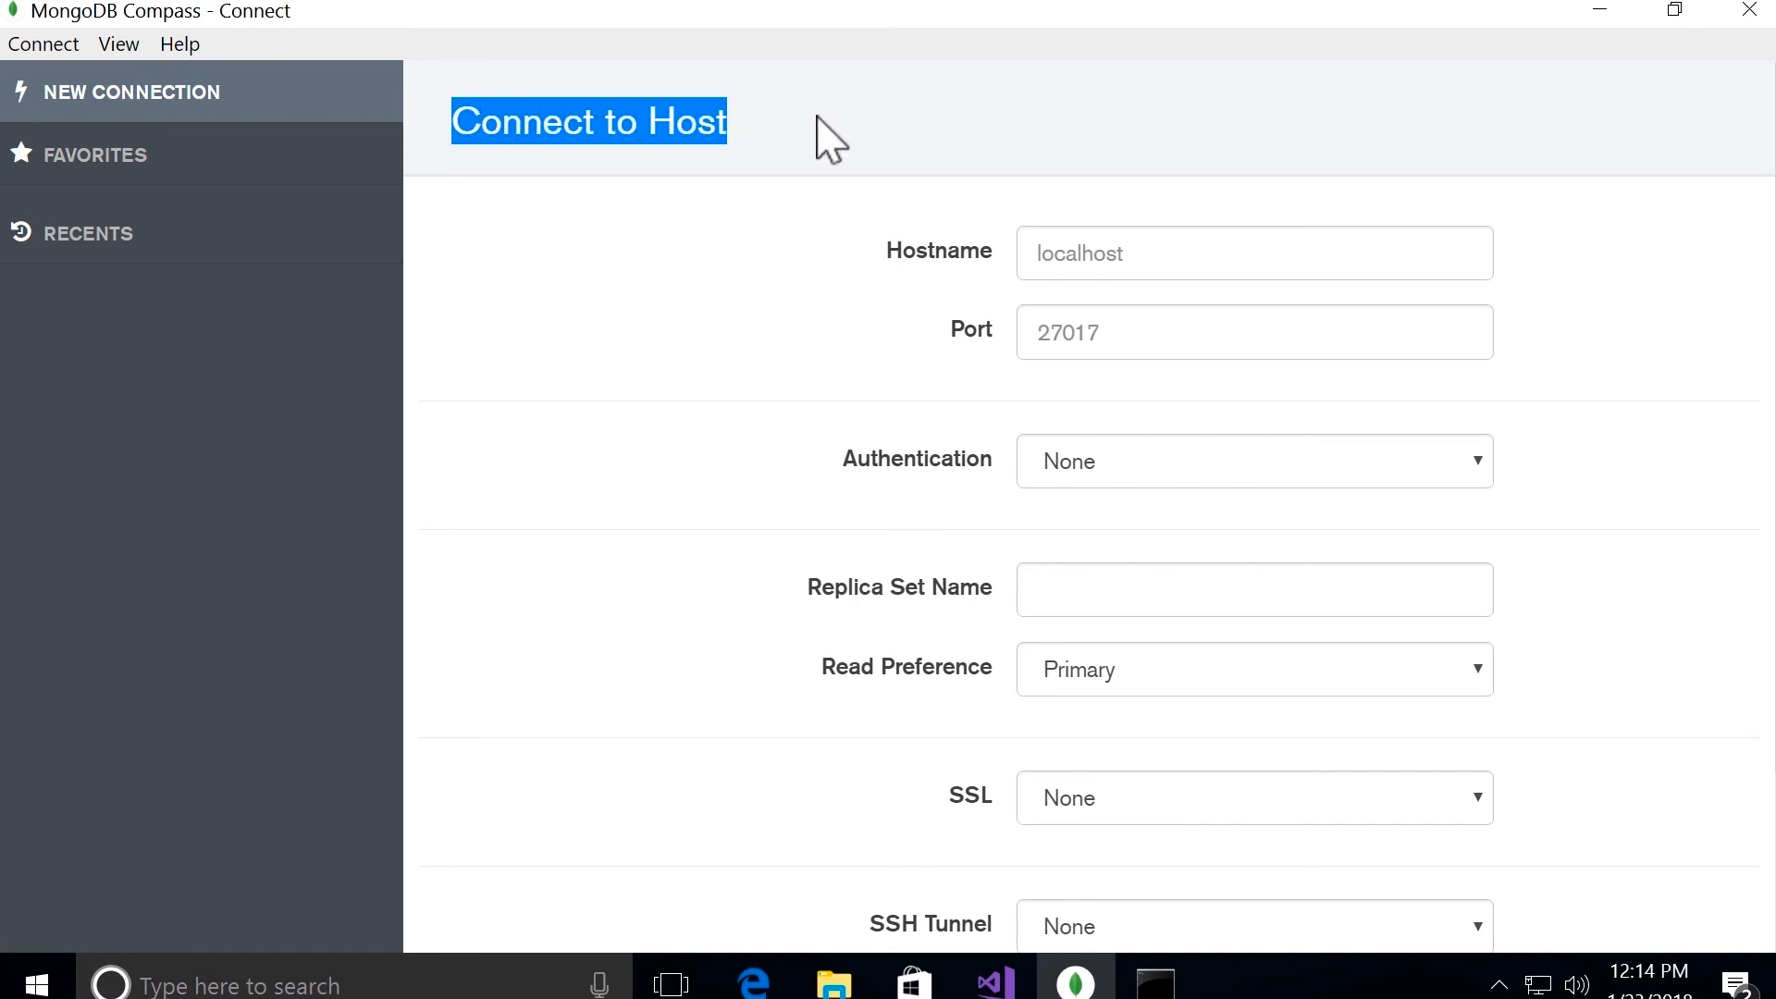
pyautogui.click(774, 263)
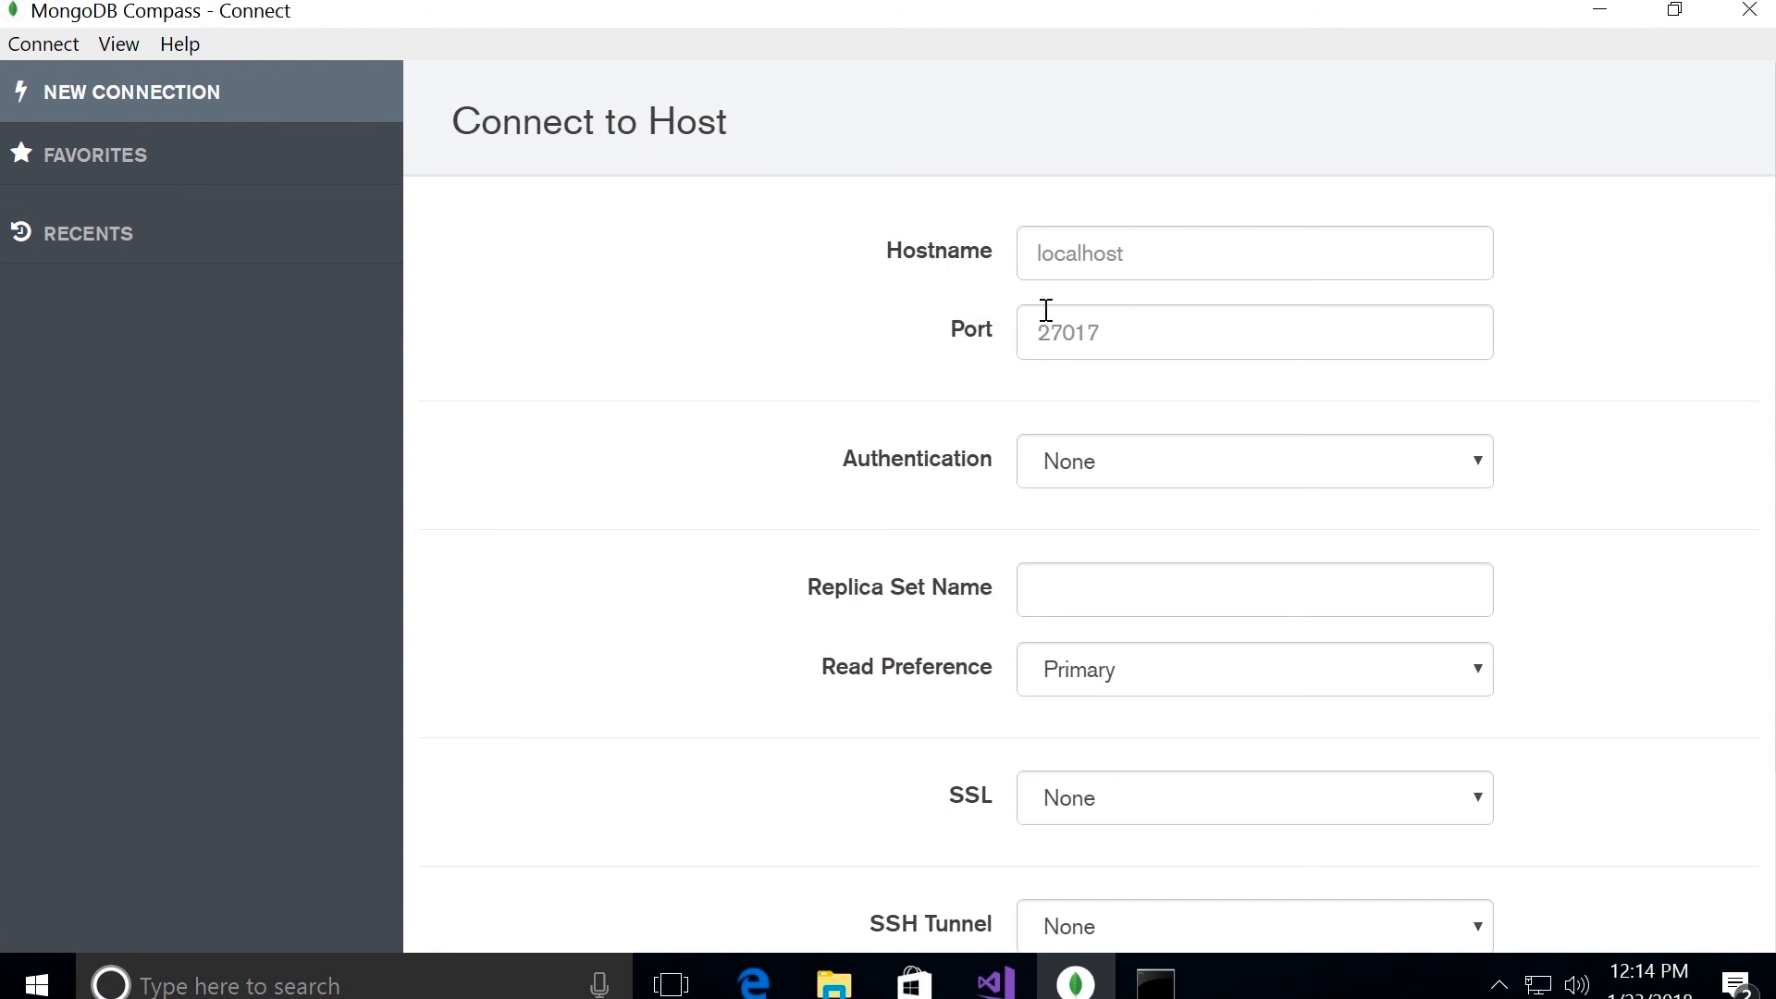
pyautogui.click(1123, 263)
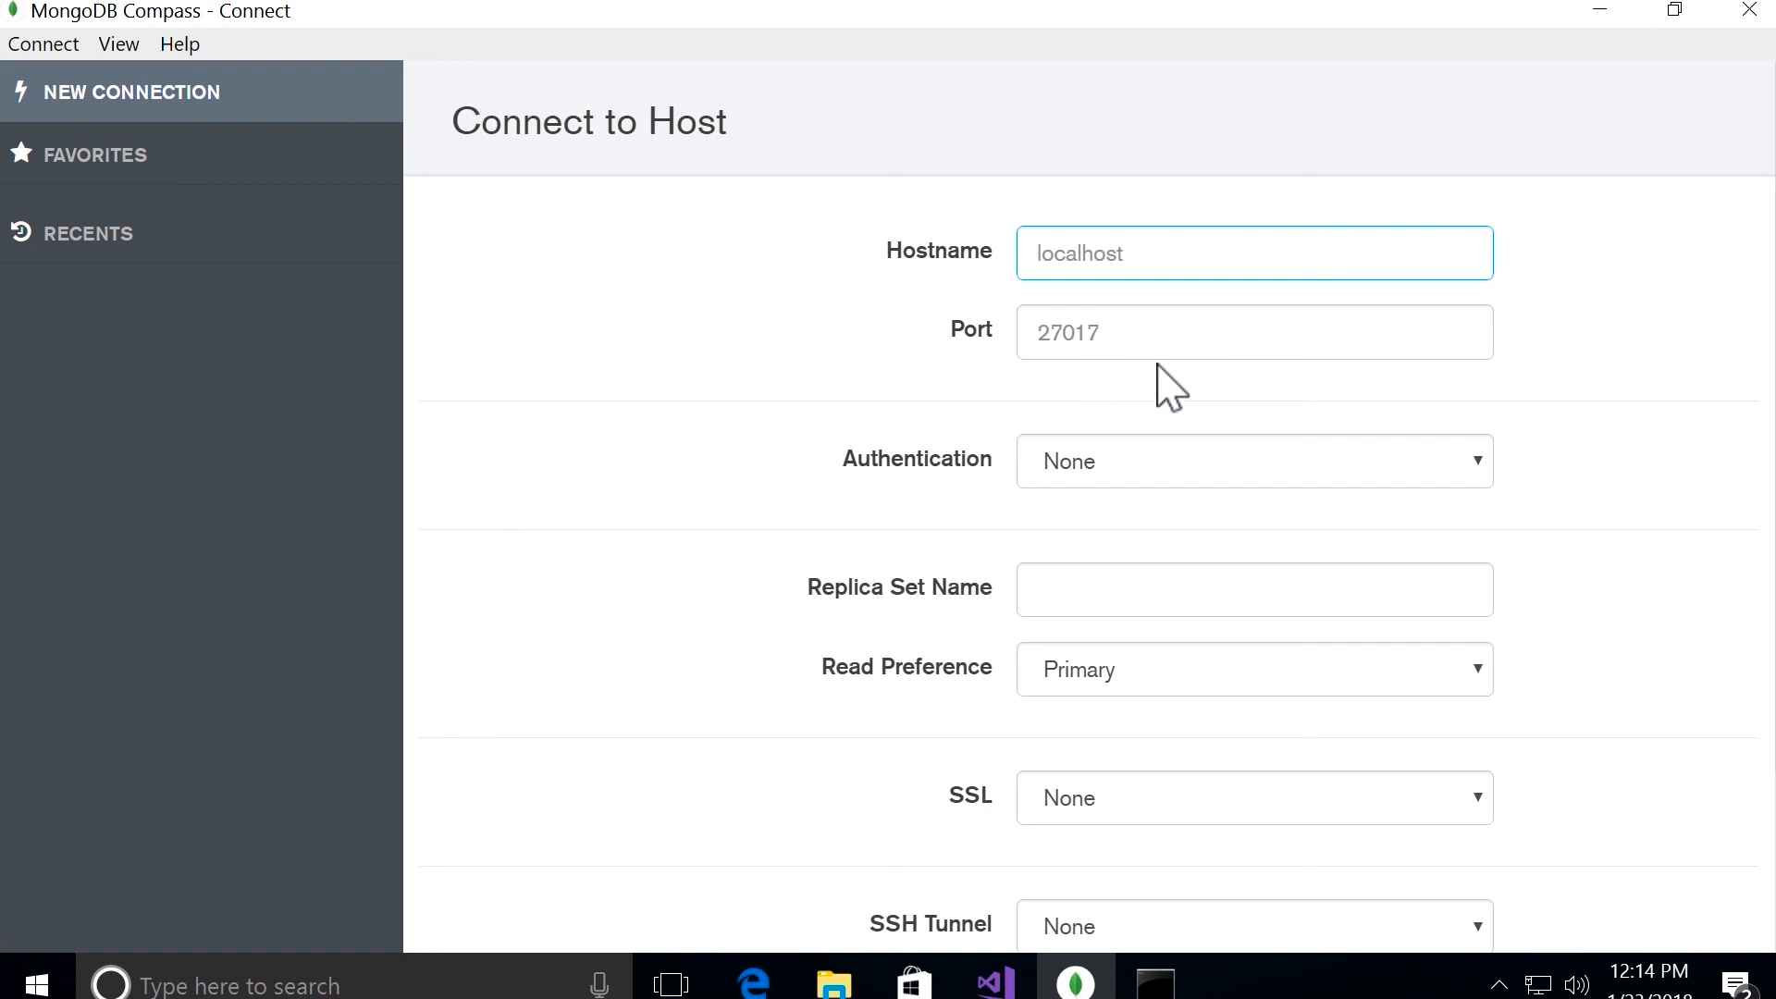
pyautogui.press('Return')
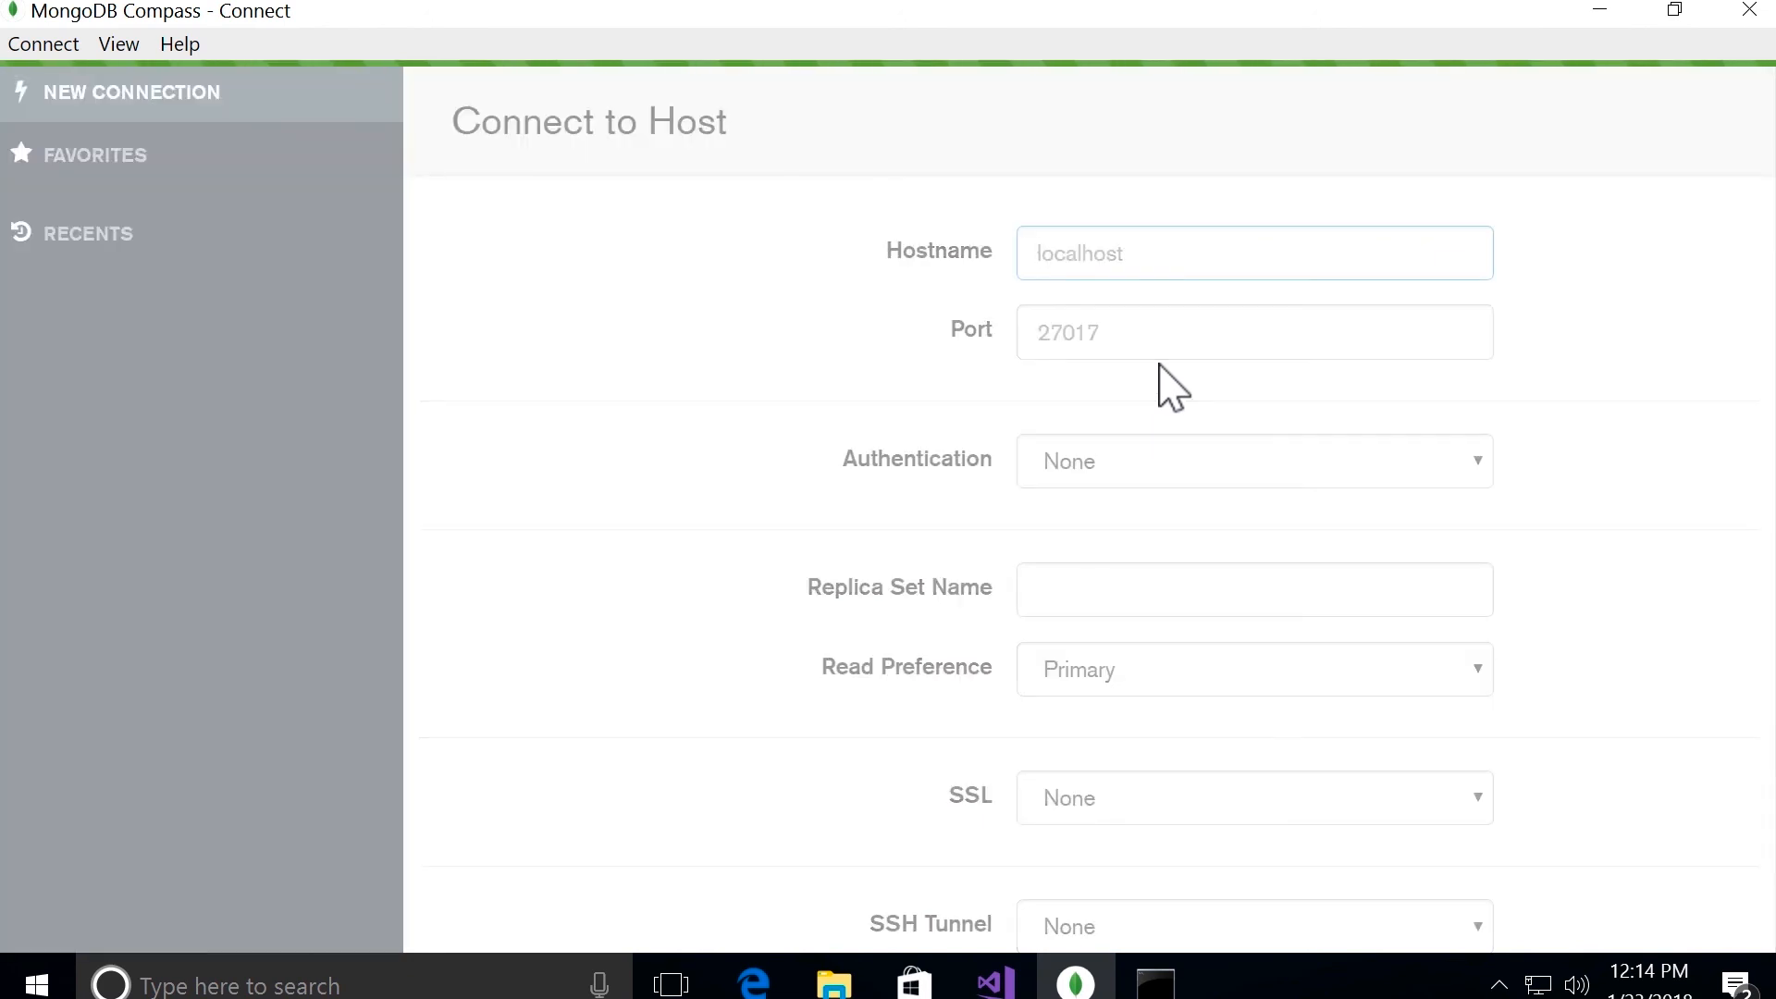